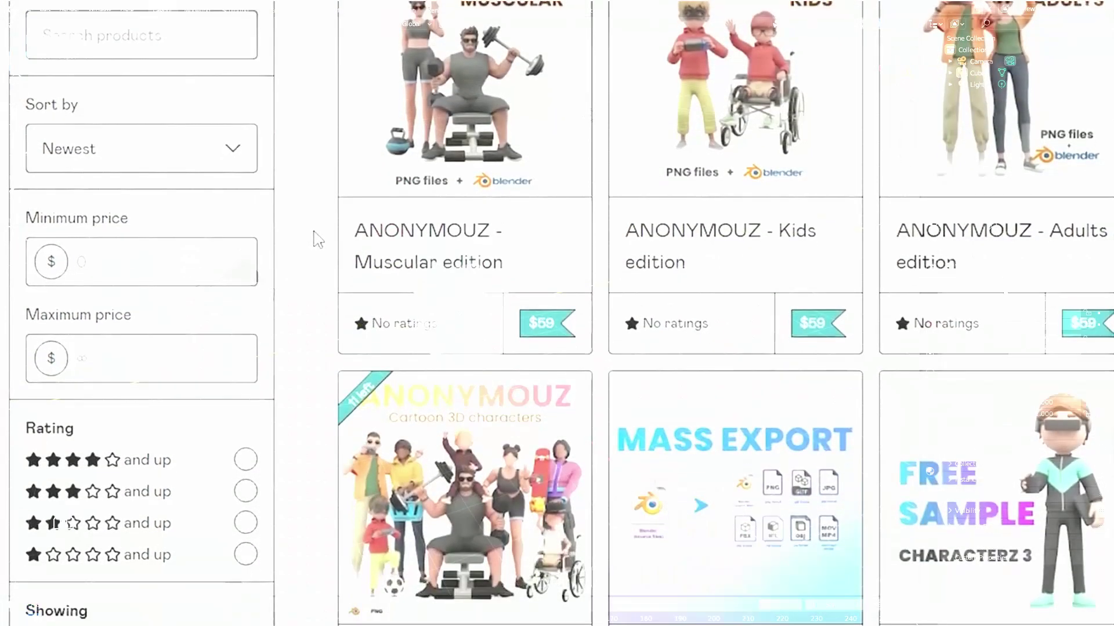
Scroll past the 3d.design store listings to the 'Our 3D libraries' section showing Characterz and Avatarz 2
scroll(315, 238, "down", 3)
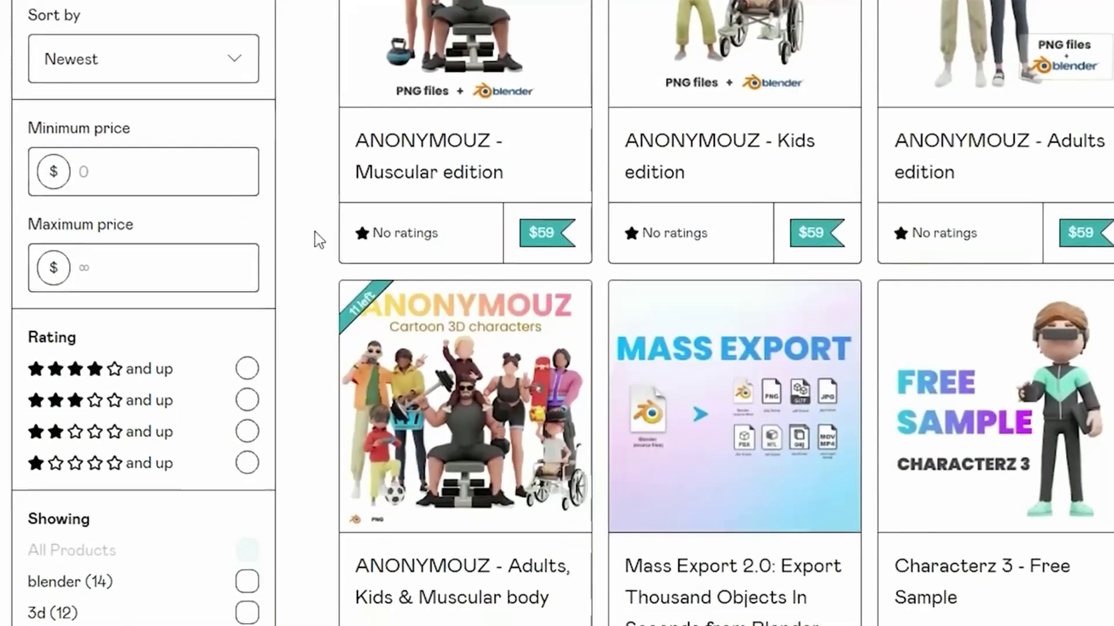
scroll(315, 233, "down", 2)
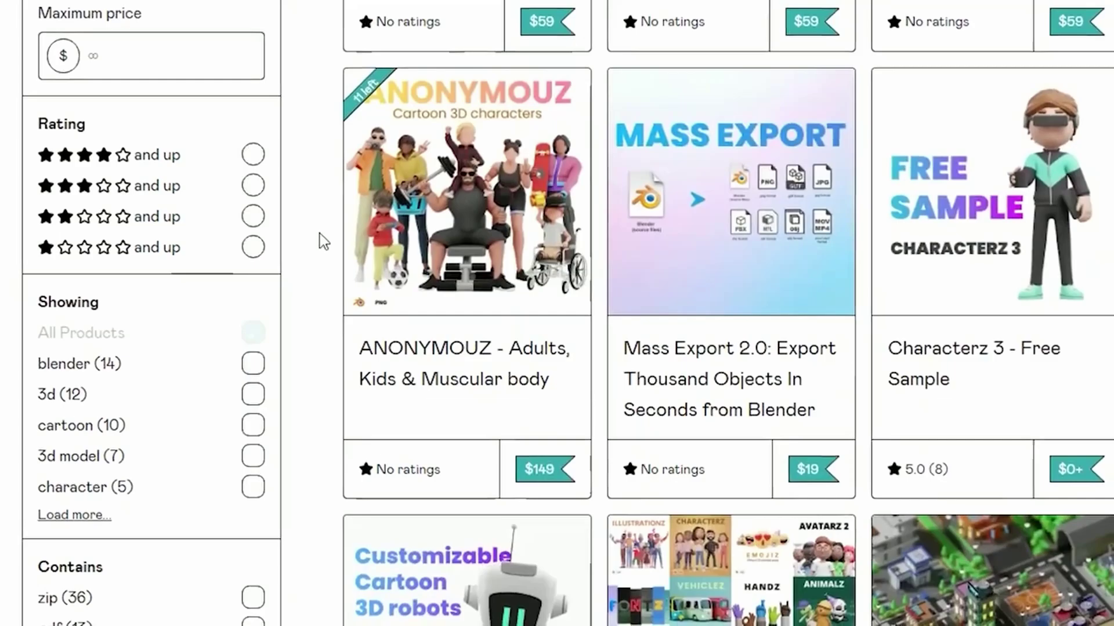
scroll(319, 240, "down", 1)
scroll(321, 234, "down", 6)
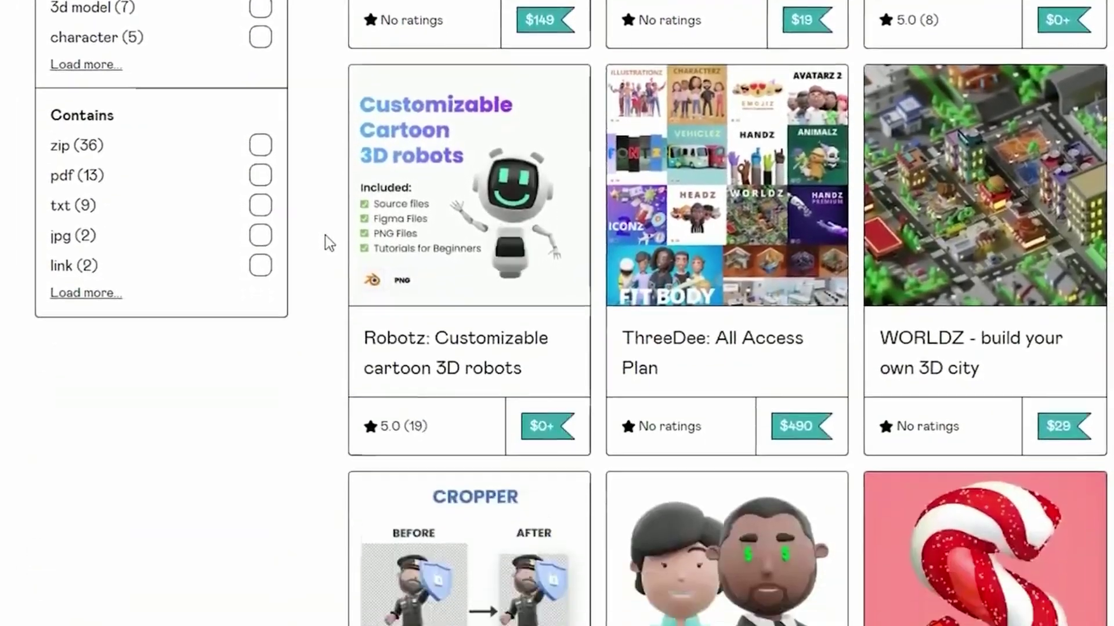
scroll(325, 238, "down", 2)
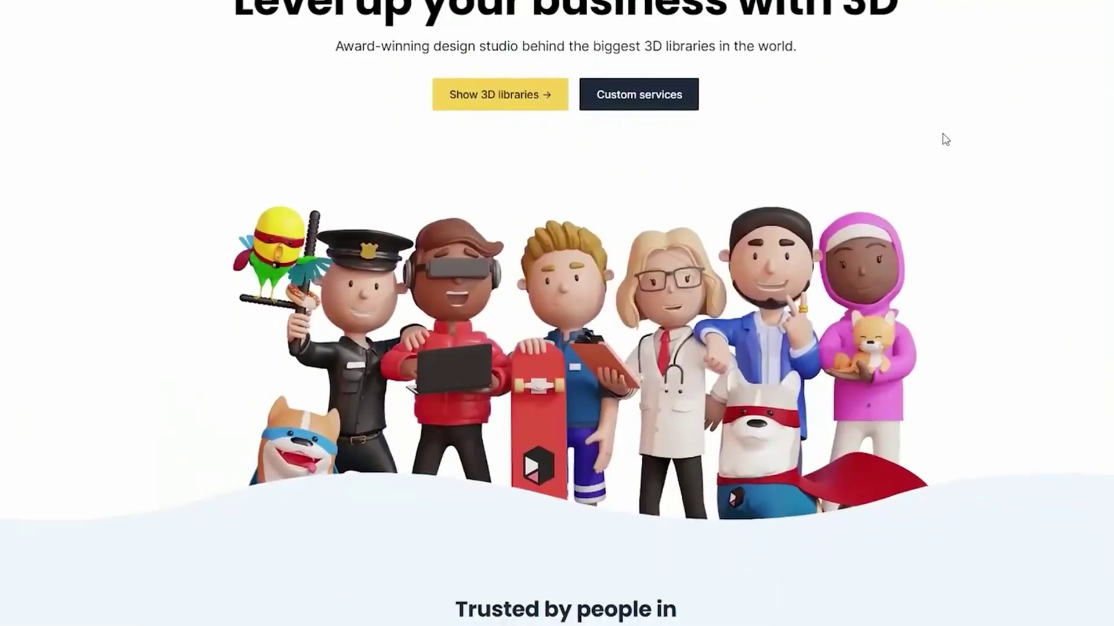
scroll(945, 140, "down", 2)
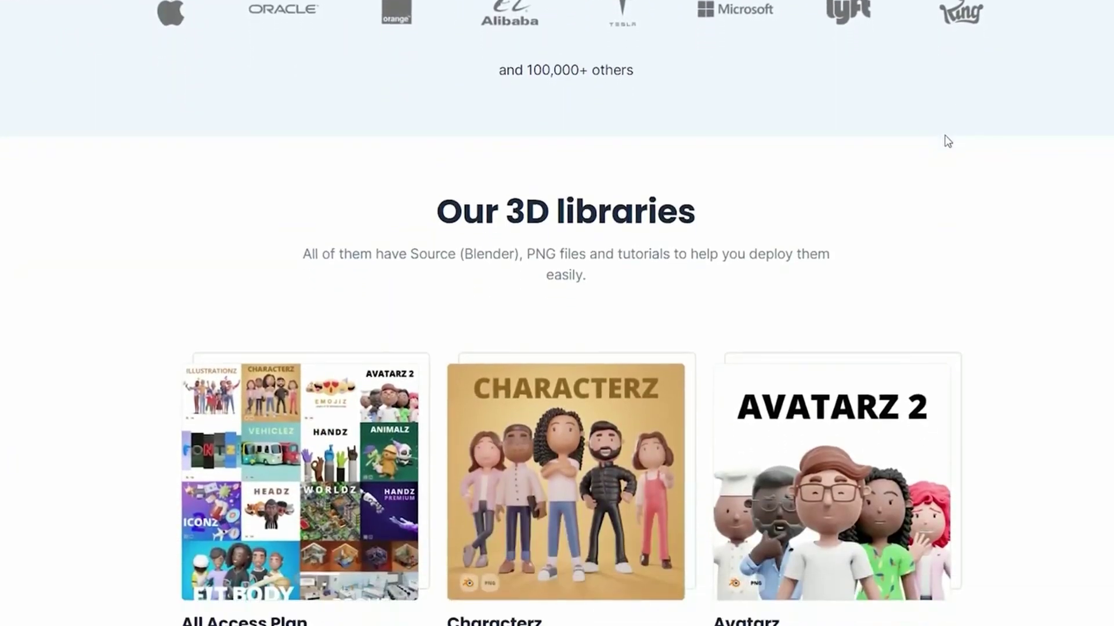
scroll(947, 142, "down", 1)
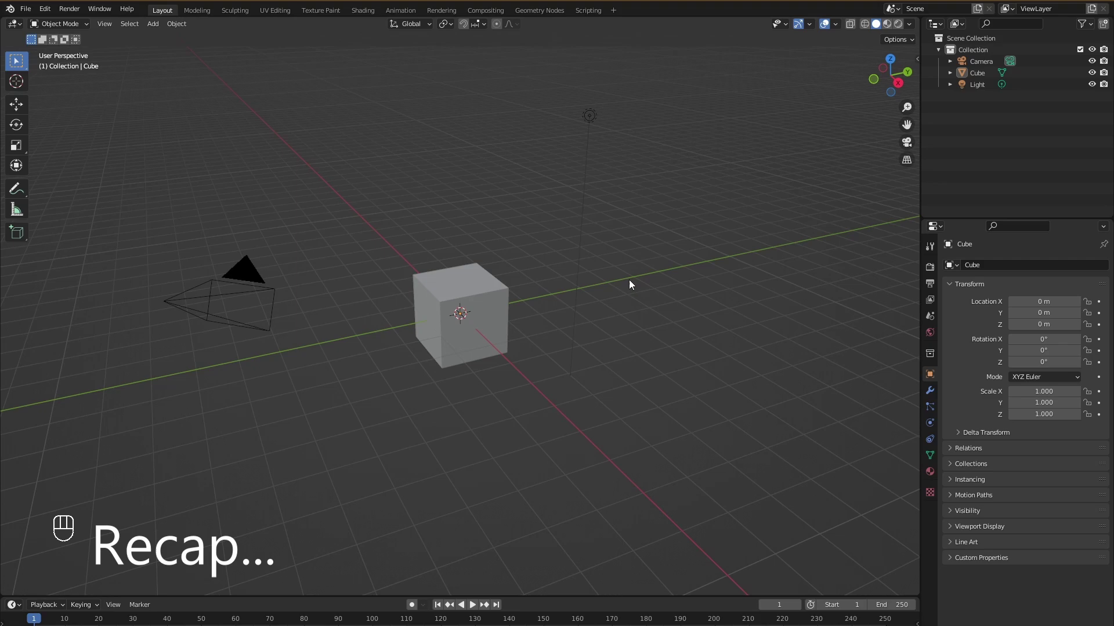
Orbit and zoom around the default scene, box-select the objects, then leave only the cube selected
middle_click_drag(638, 271, 706, 294)
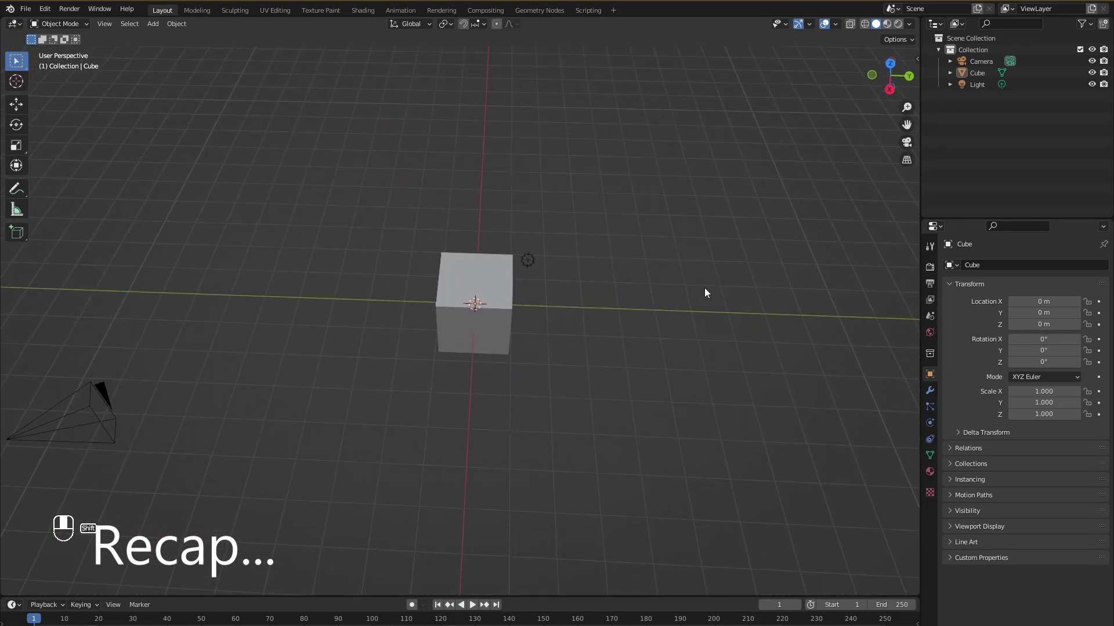
scroll(570, 315, "up", 3)
scroll(569, 315, "down", 5)
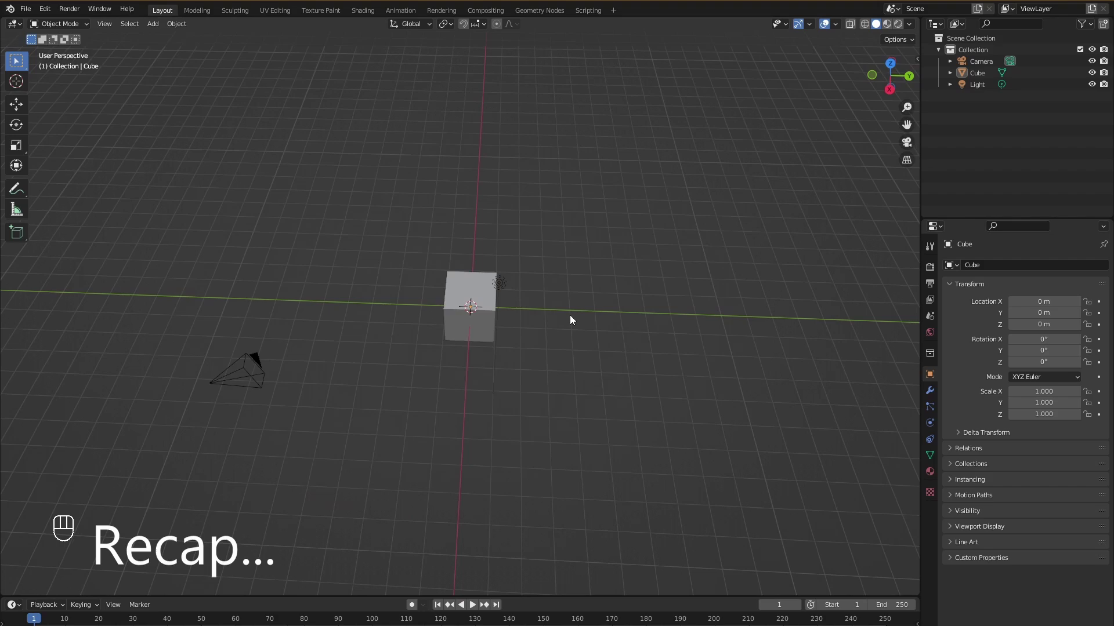
middle_click_drag(570, 315, 582, 295)
scroll(573, 300, "up", 4)
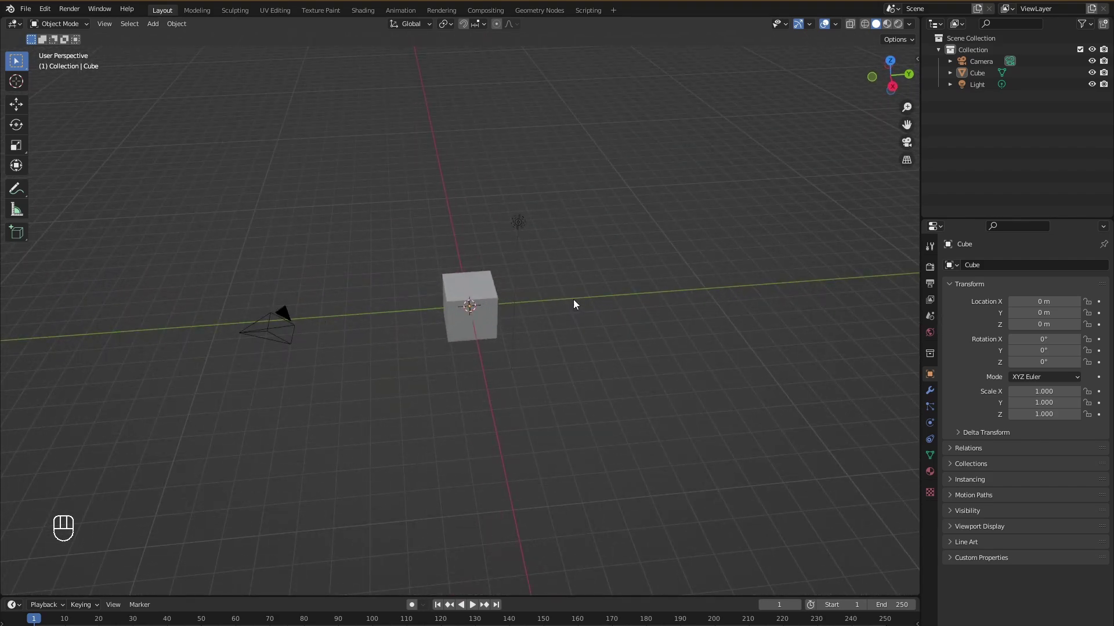
left_click_drag(309, 184, 624, 473)
left_click_drag(182, 183, 631, 444)
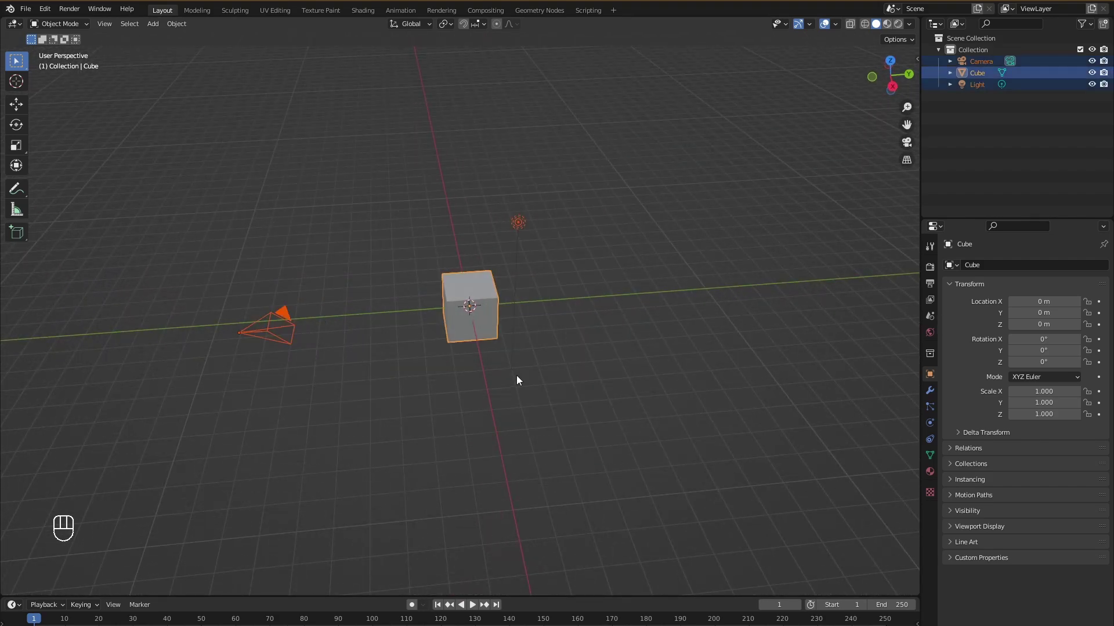
left_click(522, 356)
Try moving, rotating and scaling the cube, cancelling so it keeps its original size
key("g")
key("g")
key("r")
key("s")
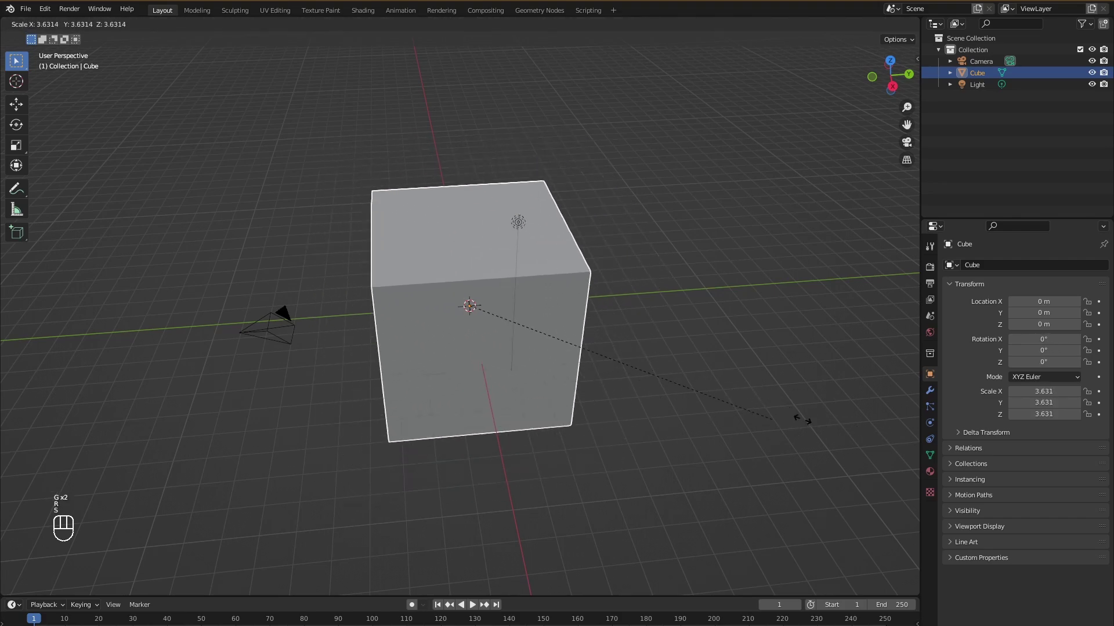
right_click(754, 411)
Select everything and delete the cube, camera and light, leaving an empty grid
key("a")
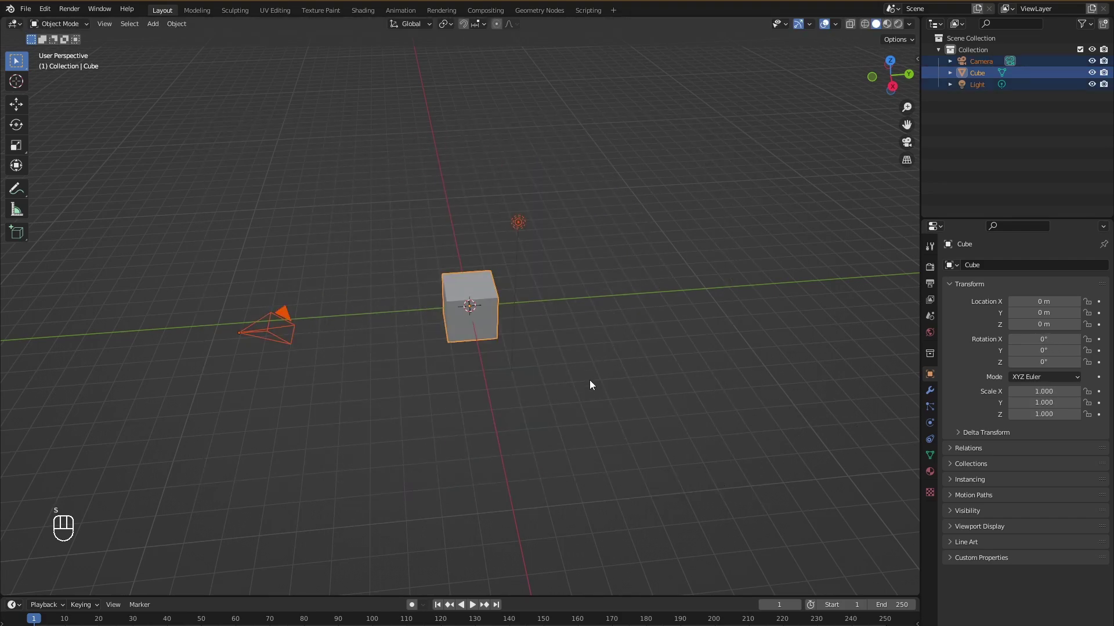
key("Delete")
middle_click_drag(580, 342, 690, 467)
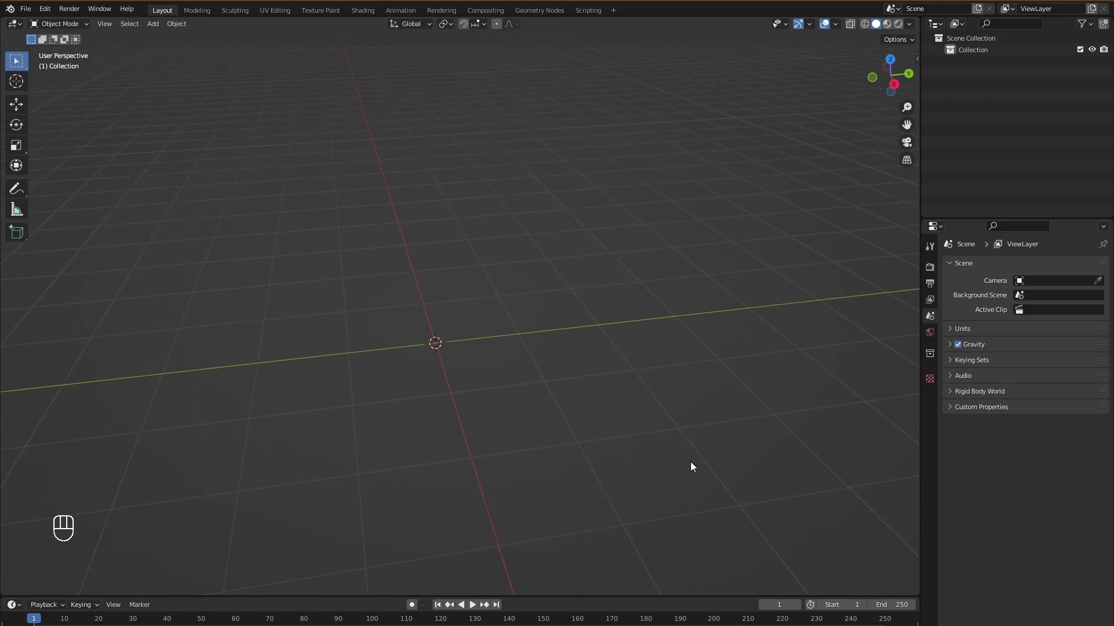
key("shift+a")
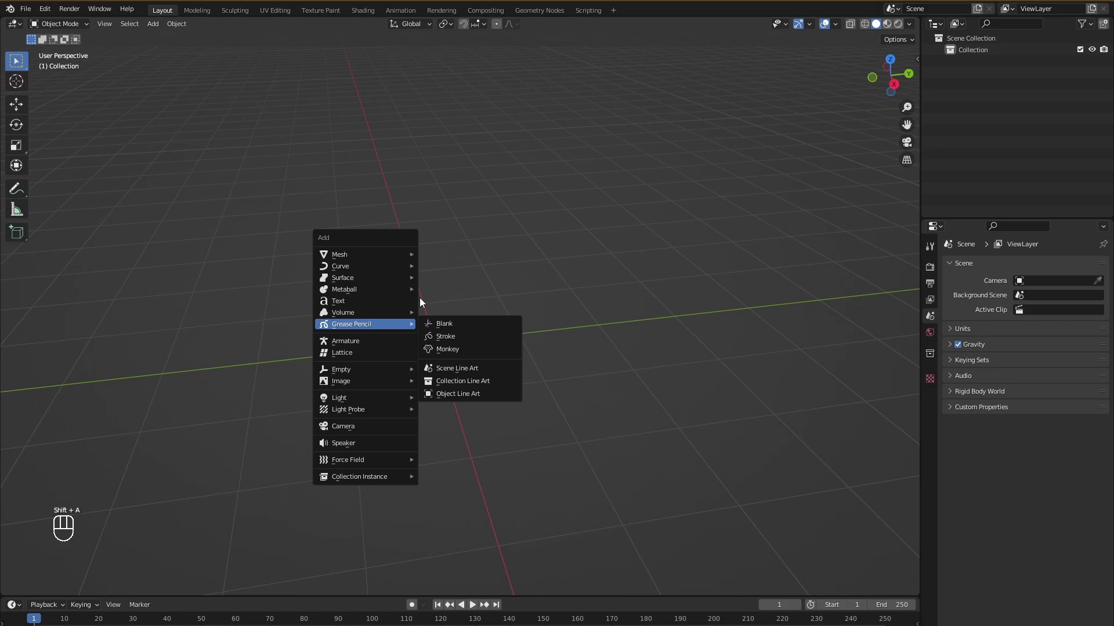
key("shift+a")
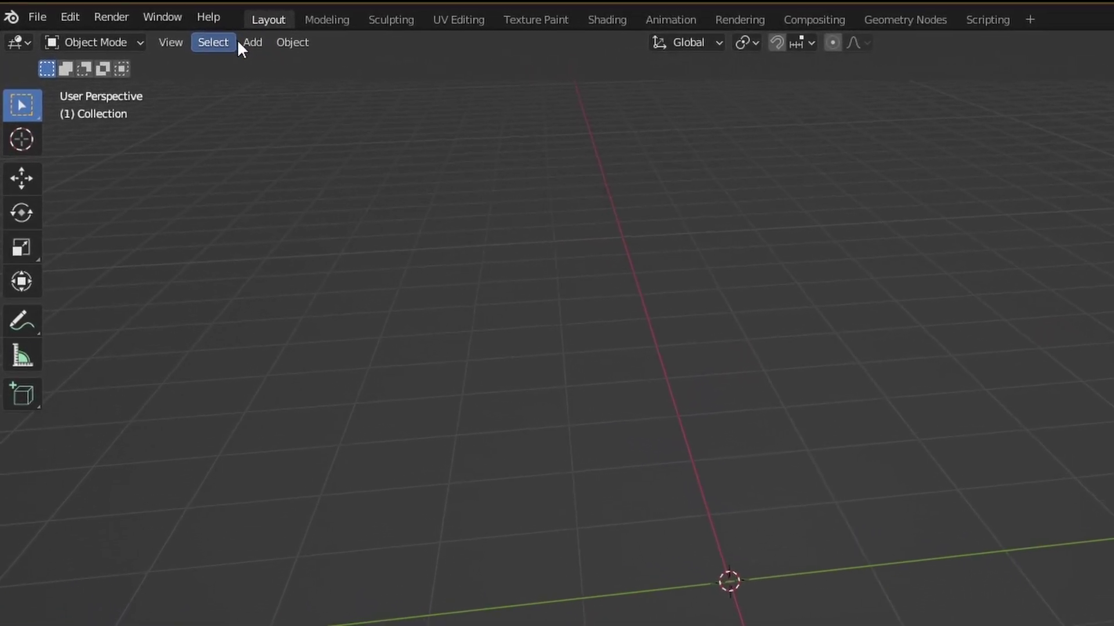
left_click(252, 44)
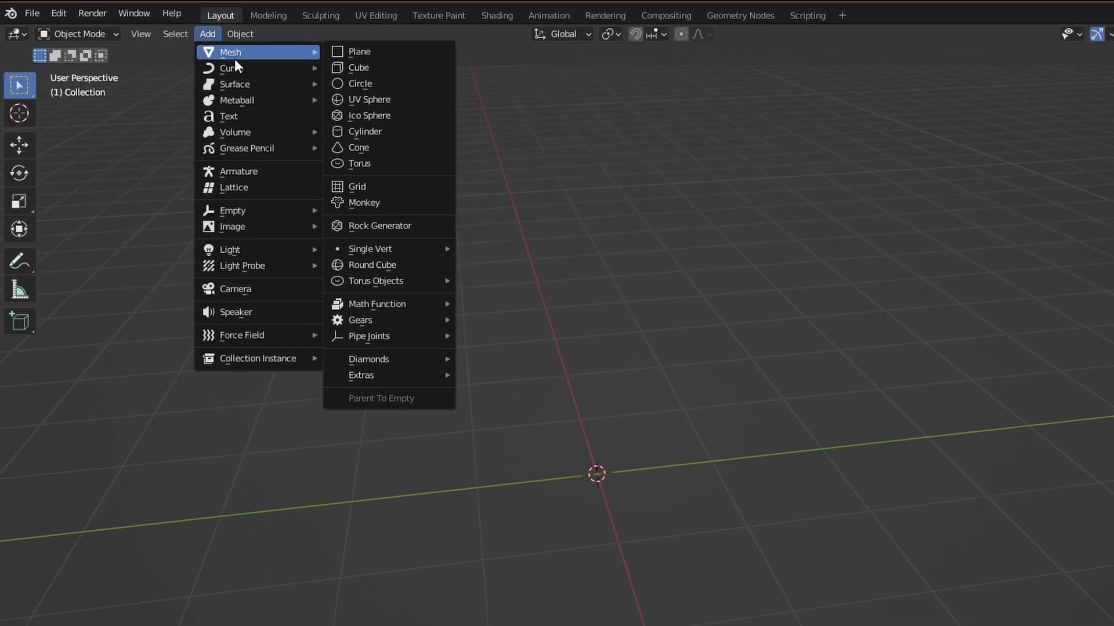
left_click(342, 68)
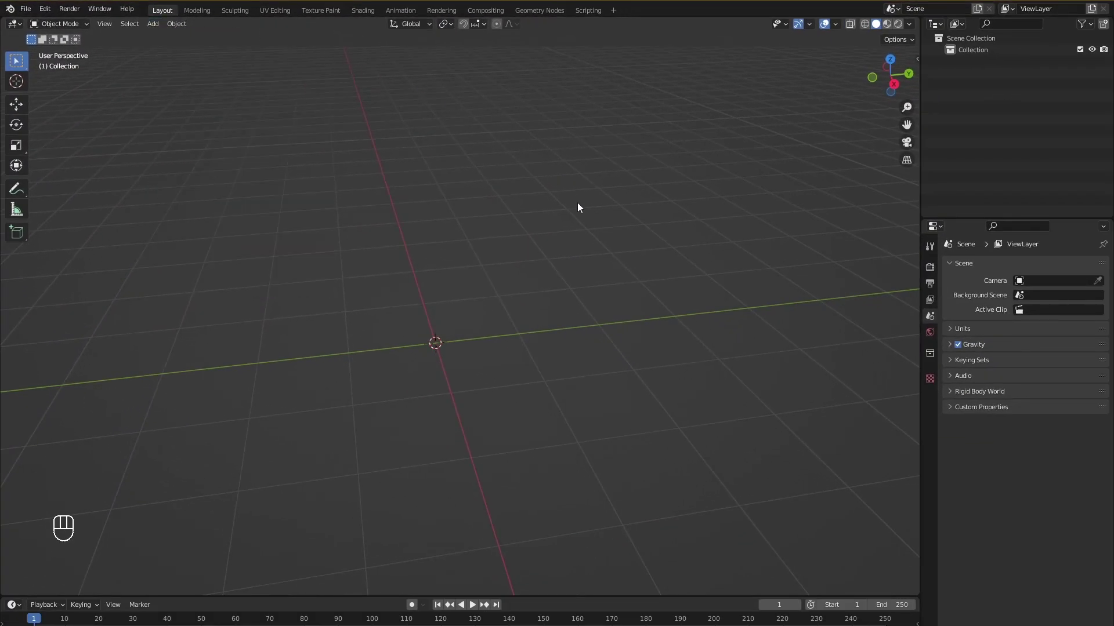
left_click(177, 25)
left_click(149, 26)
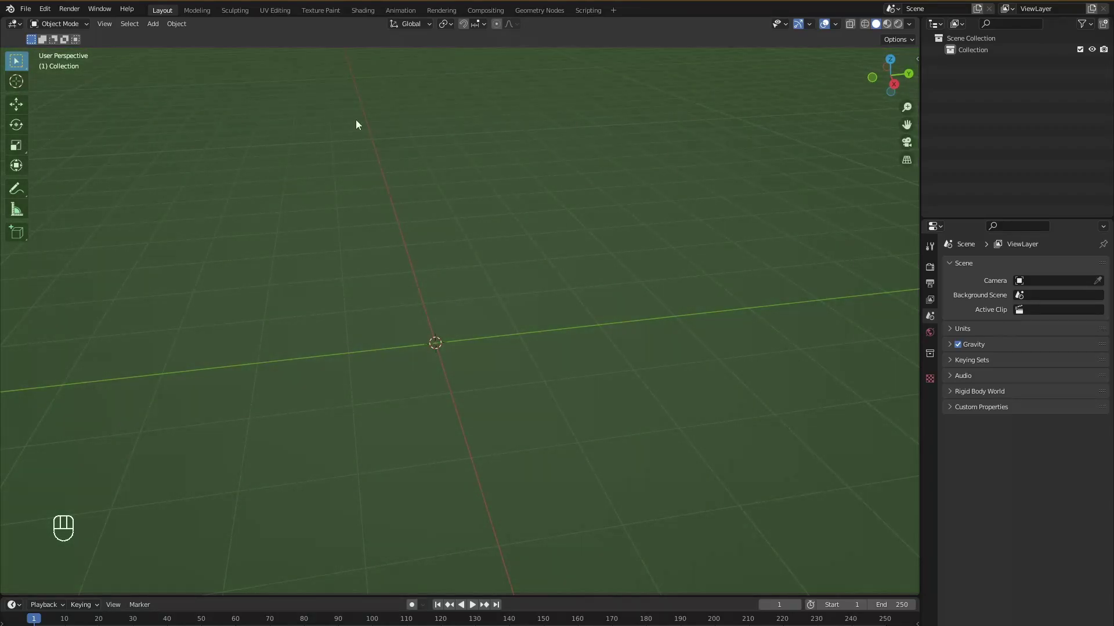
key("shift+a")
key("shift+a")
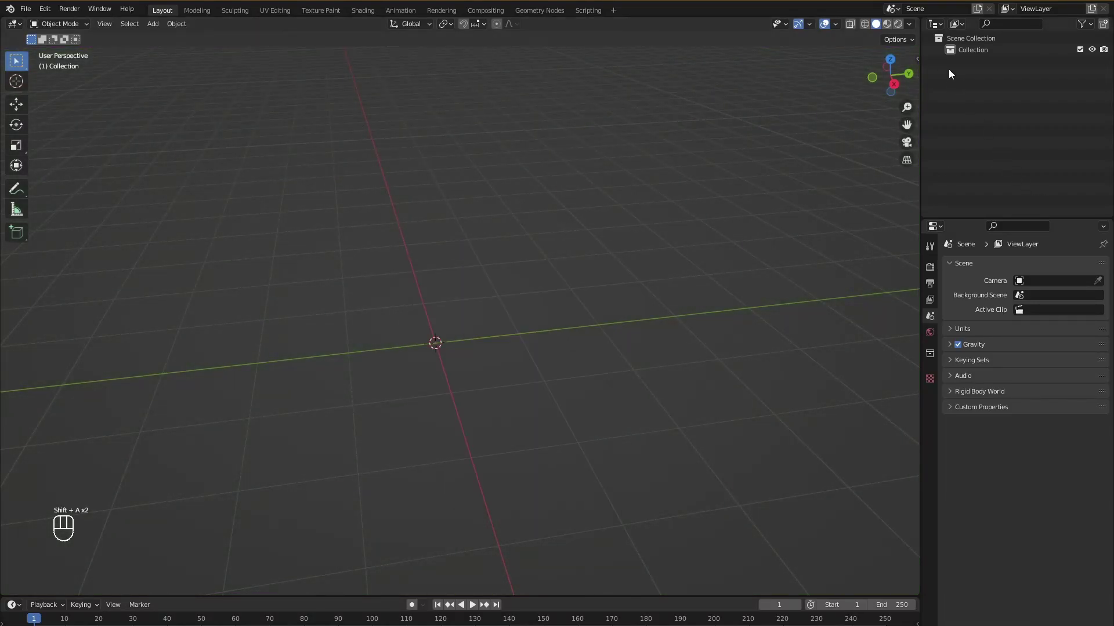
key("shift")
key("shift+a")
middle_click_drag(398, 292, 517, 264)
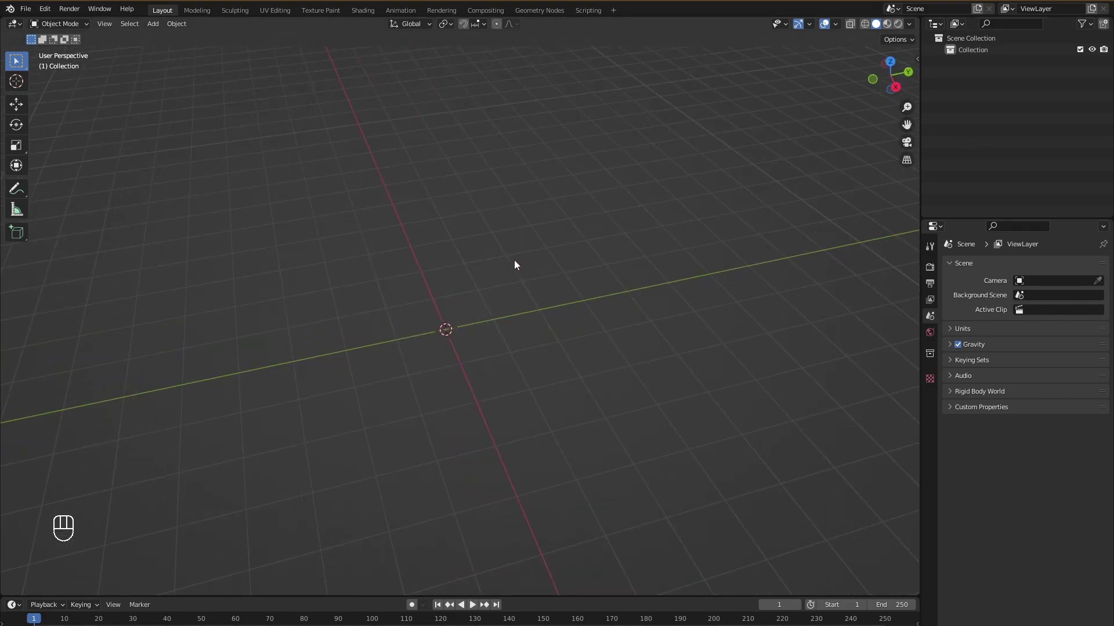
key("shift+a")
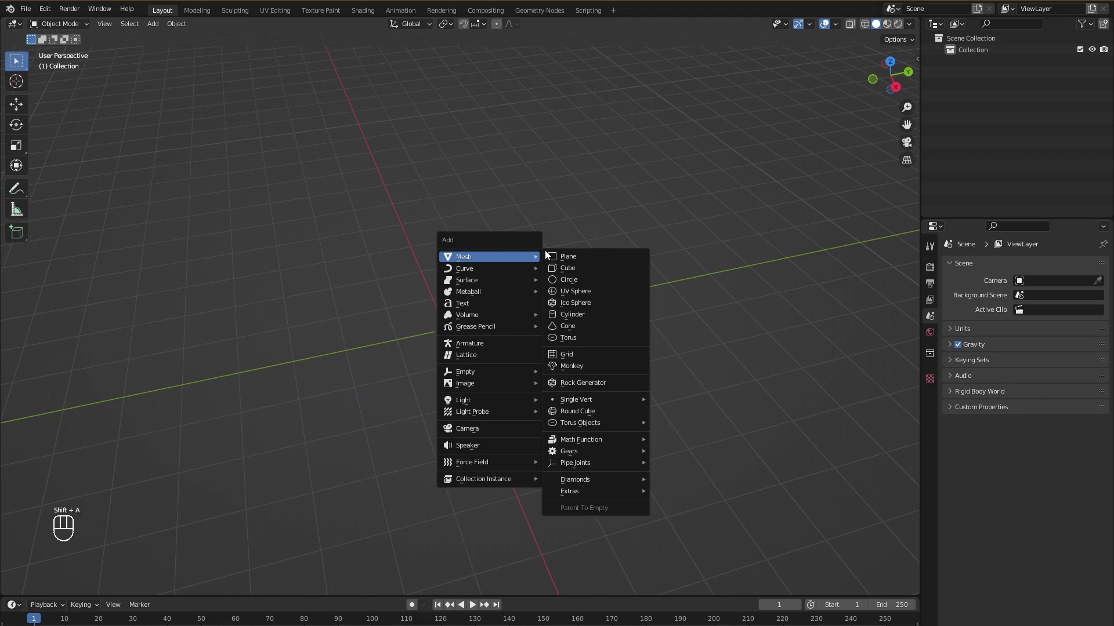
key("shift+z")
key("shift+a")
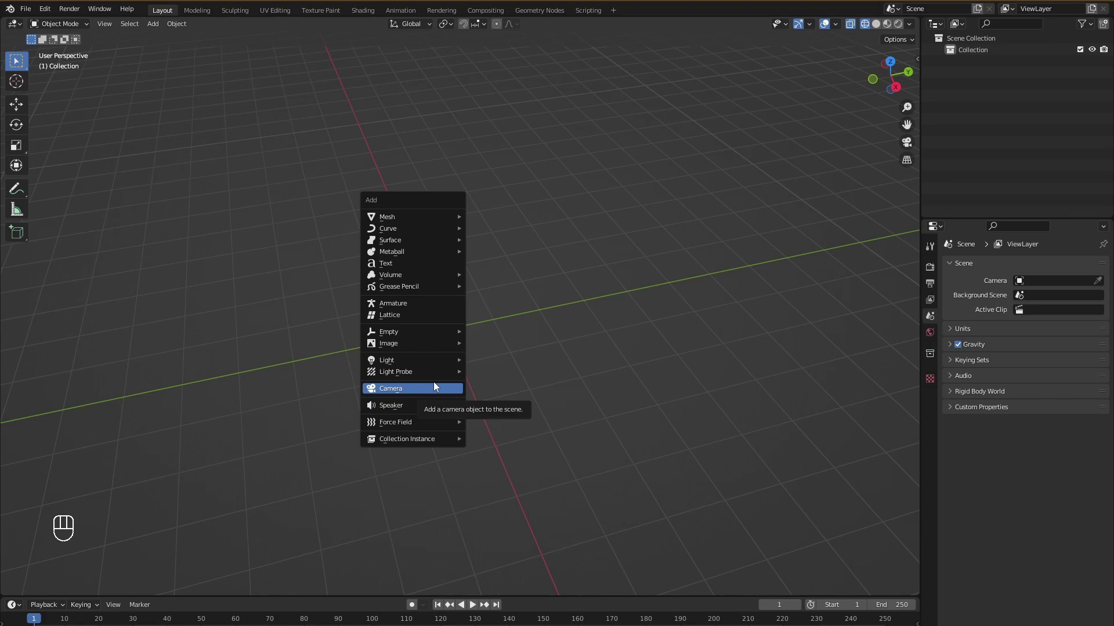
mouse_move(421, 220)
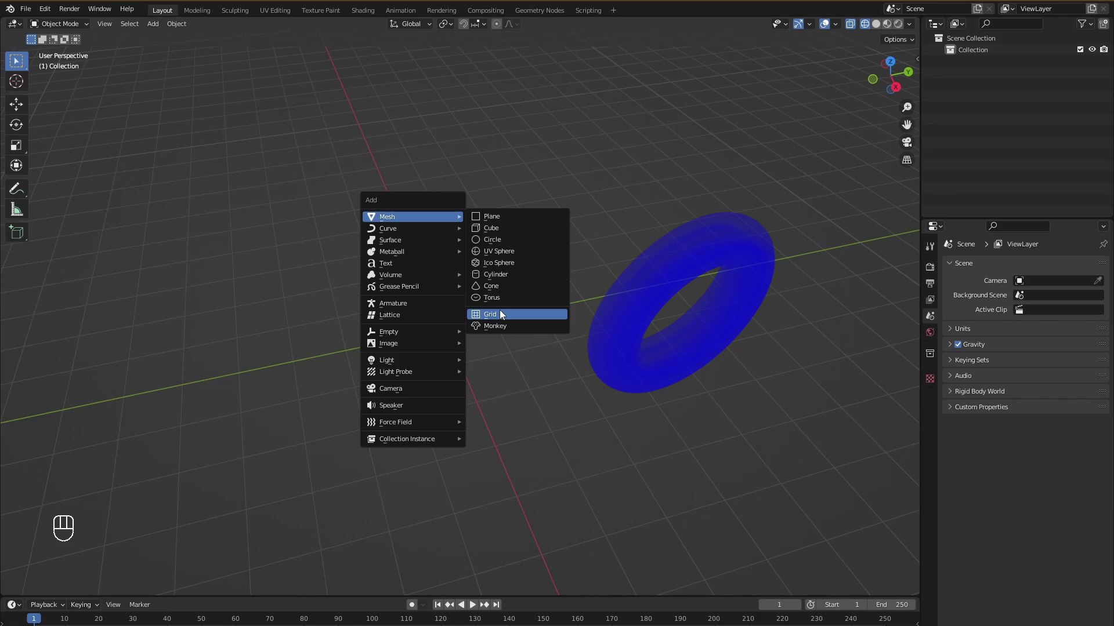
Add a cube to the empty scene and bring it closer into view
key("Escape")
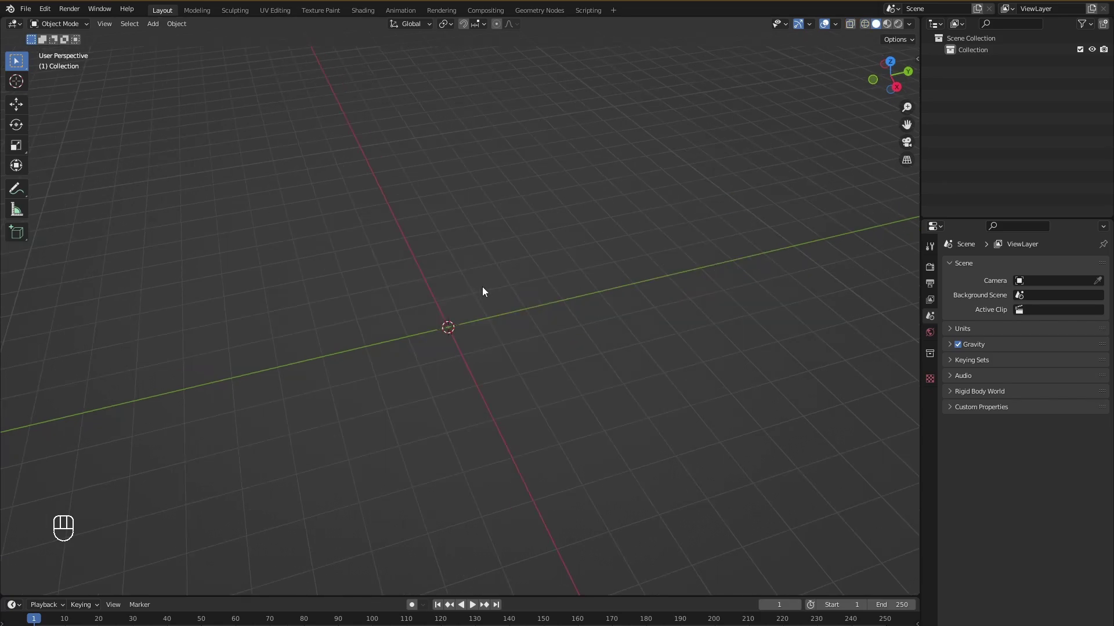
key("shift")
key("shift+a")
mouse_move(482, 286)
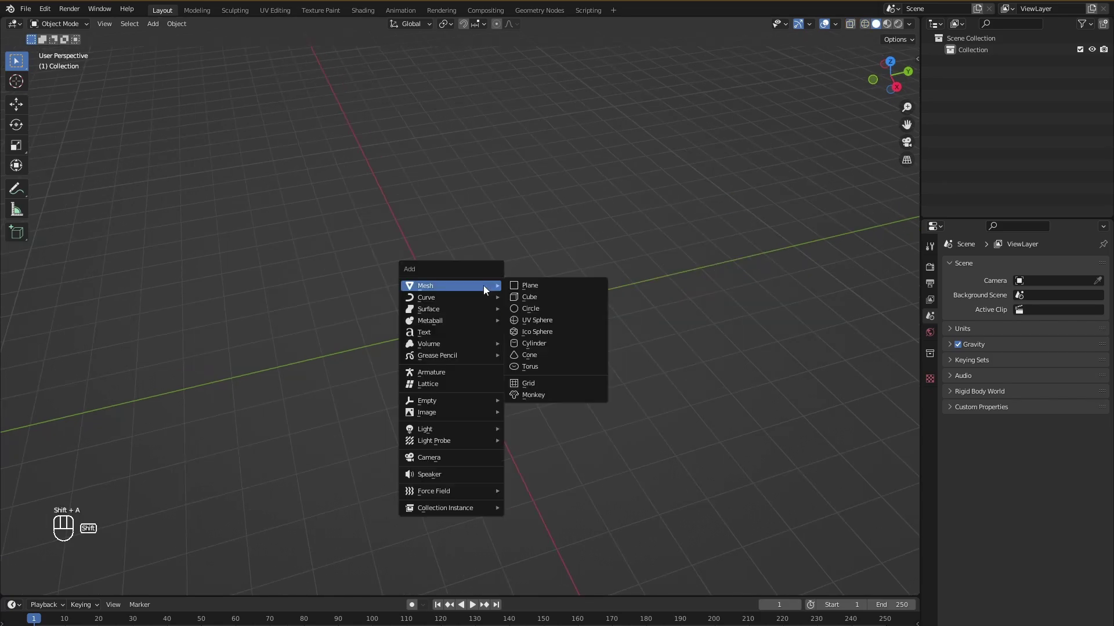
left_click(541, 296)
scroll(521, 319, "up", 3)
middle_click_drag(534, 316, 572, 309)
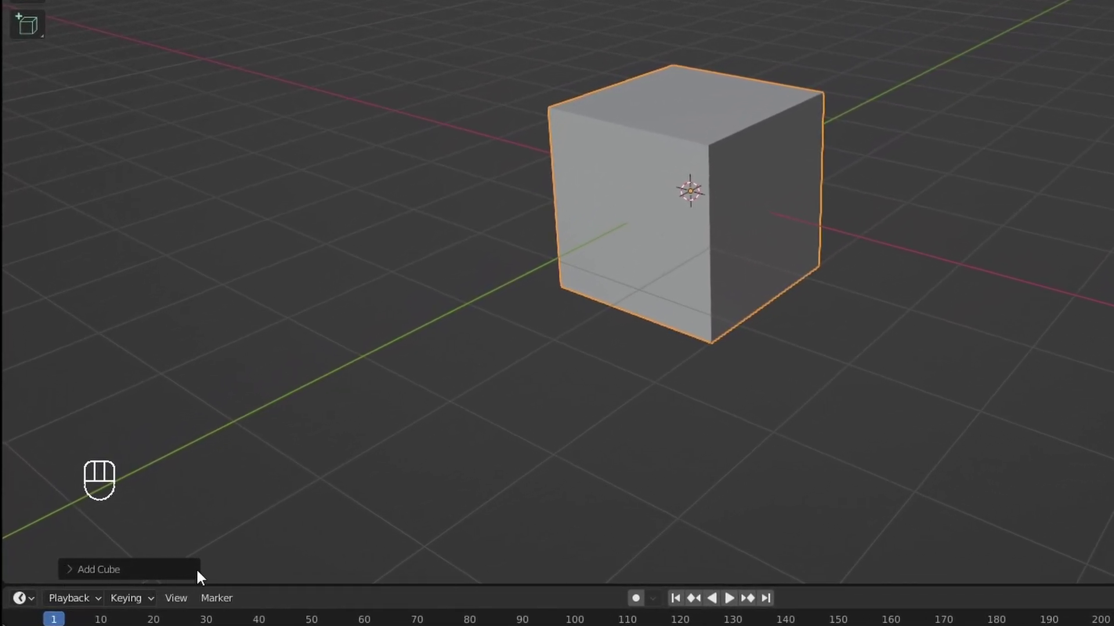
In the Add Cube options, set Size to 2.31 m and Location X to -1.13 m
left_click(71, 569)
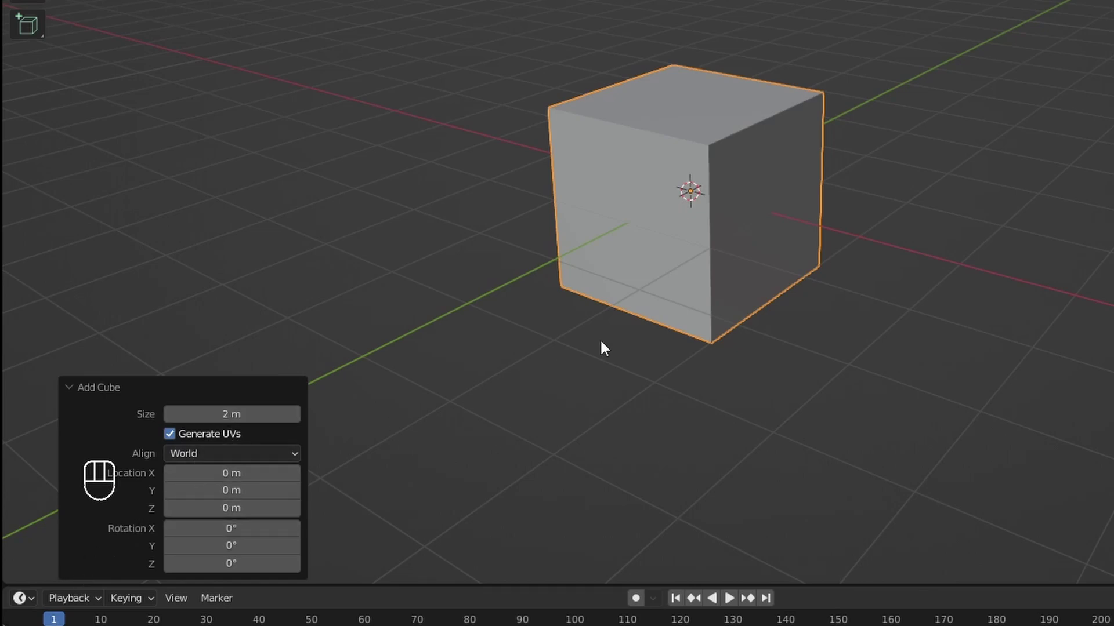
middle_click_drag(587, 315, 709, 324, "shift")
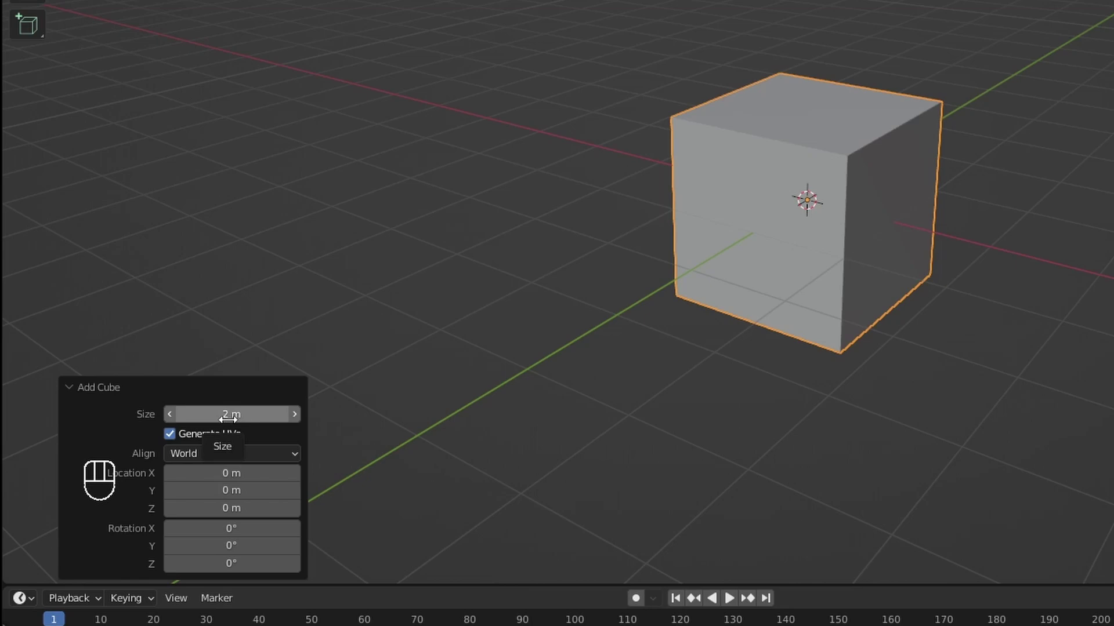
mouse_move(228, 419)
left_mouse_down()
mouse_move(293, 418)
mouse_move(225, 414)
left_mouse_up()
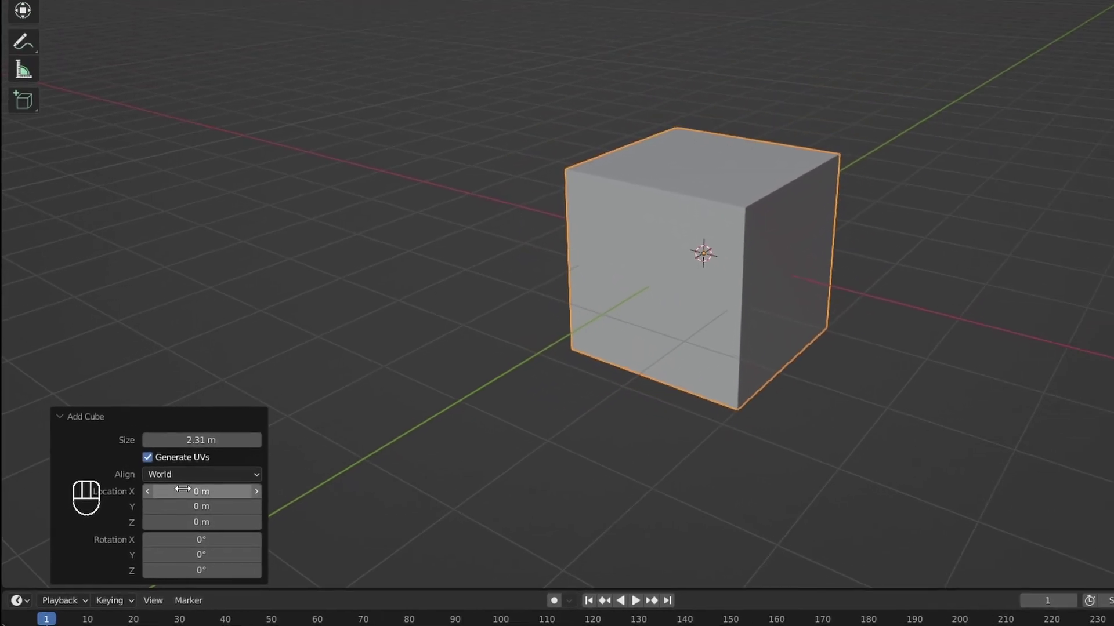
mouse_move(183, 490)
left_mouse_down()
mouse_move(389, 493)
mouse_move(145, 493)
mouse_move(200, 493)
left_mouse_up()
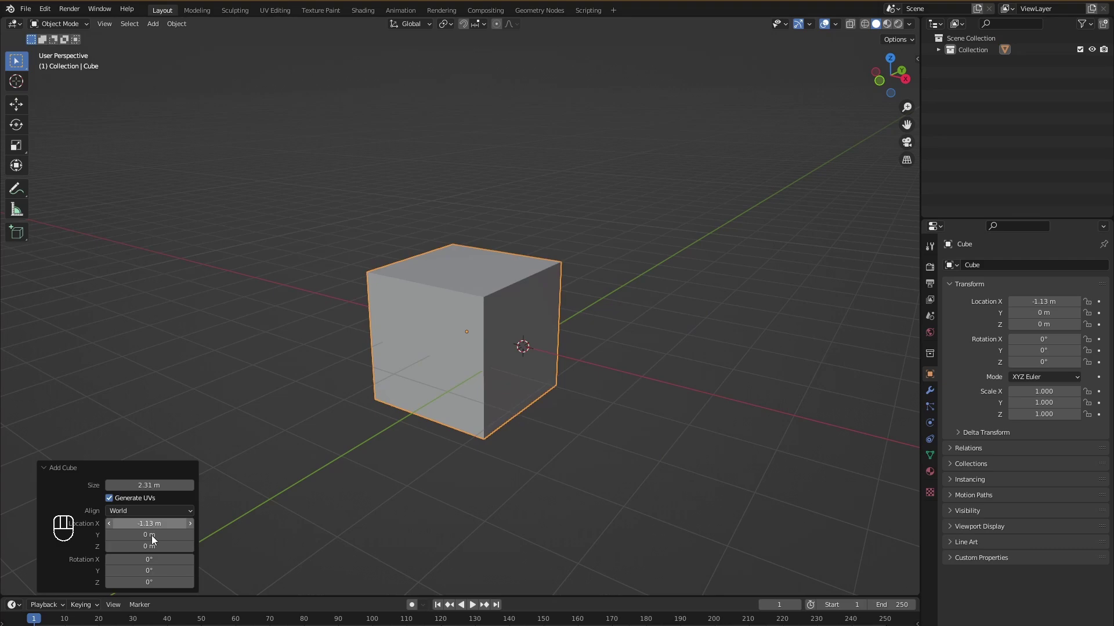
Tilt the cube around X, then delete it and add a fresh cube at the origin
left_click_drag(234, 540, 239, 540)
left_click_drag(177, 561, 334, 549)
key("Delete")
key("shift+a")
mouse_move(530, 367)
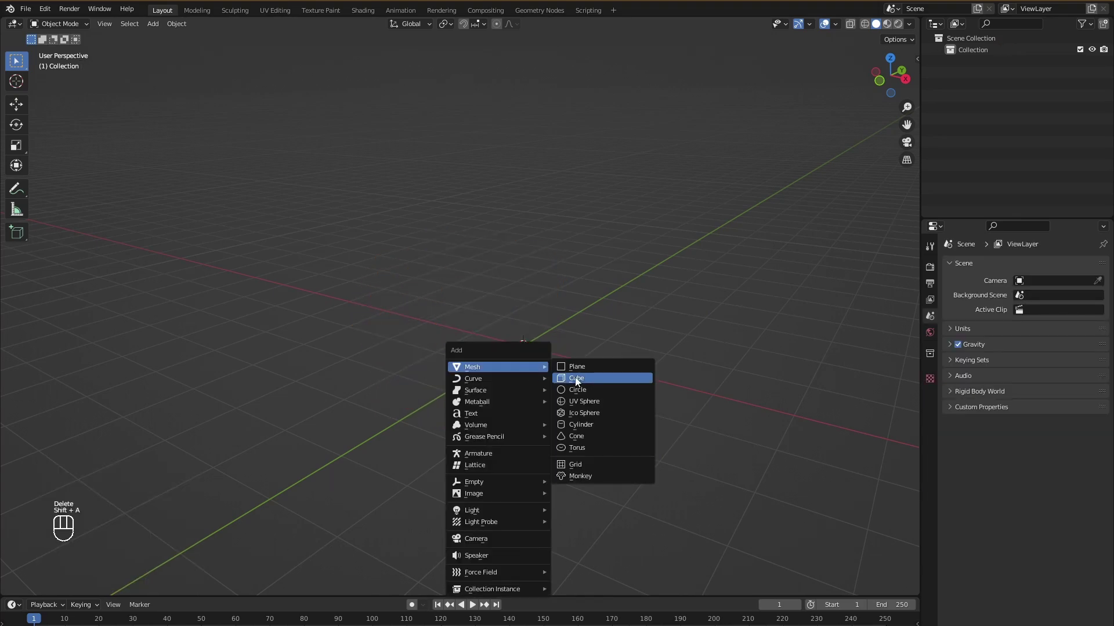
left_click(597, 380)
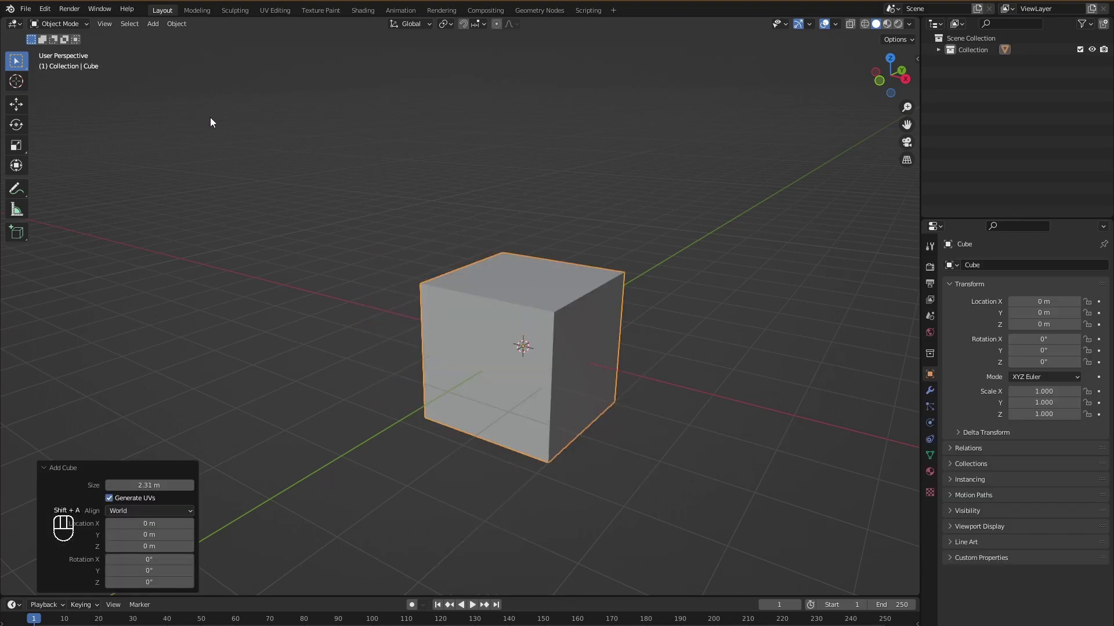
scroll(374, 113, "up", 2)
left_click(374, 114)
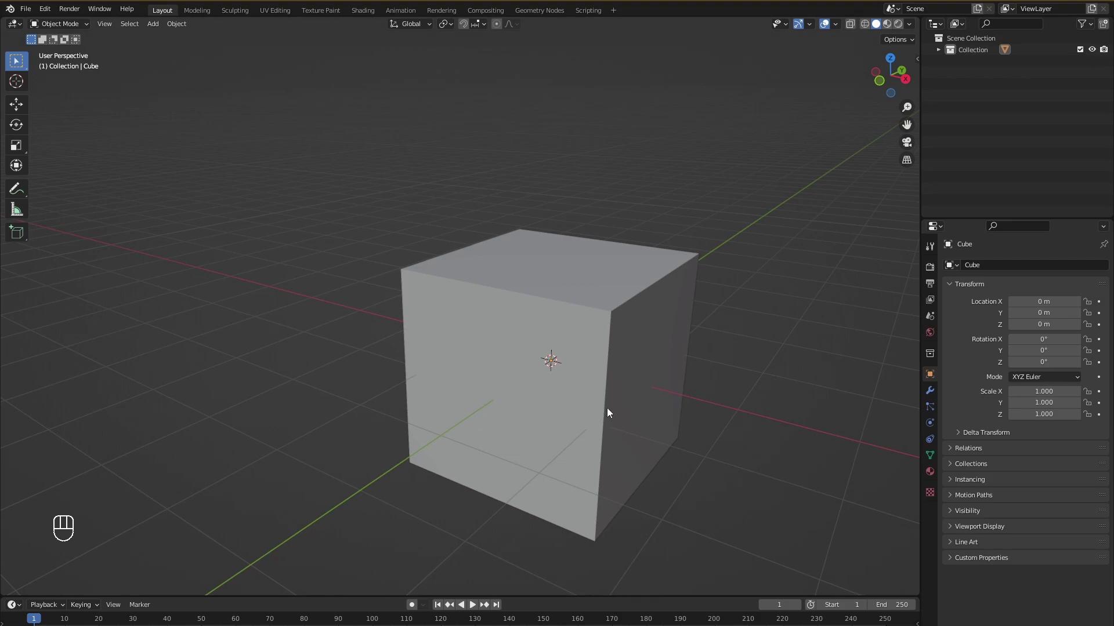
Delete that cube and add another new cube at the scene origin
key("Delete")
key("shift+a")
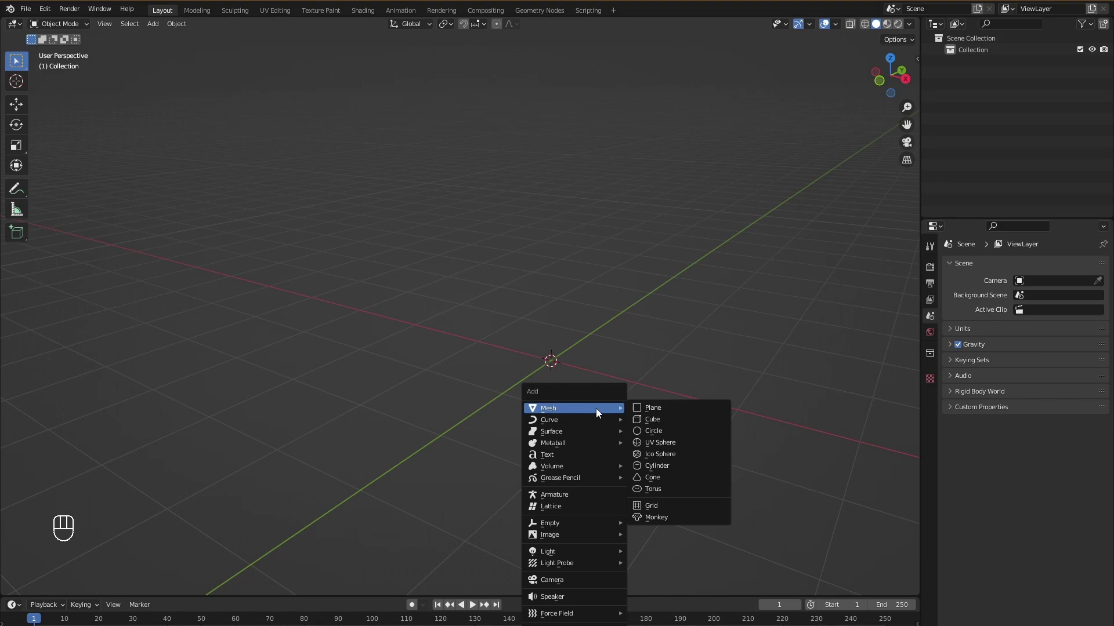
left_click(652, 416)
scroll(635, 402, "down", 5)
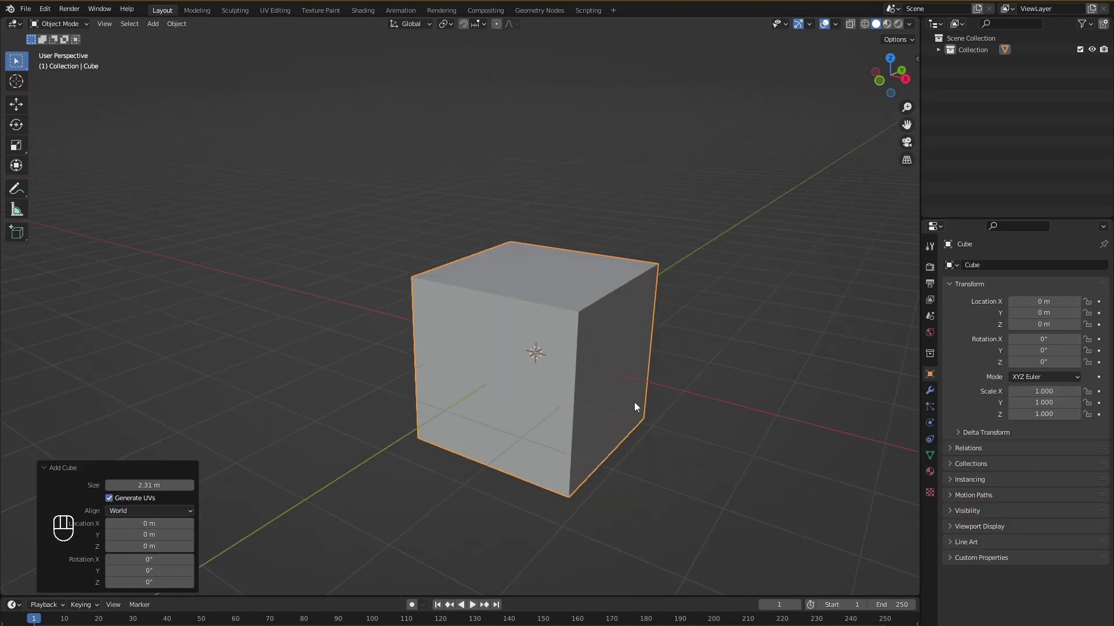
scroll(547, 412, "up", 2)
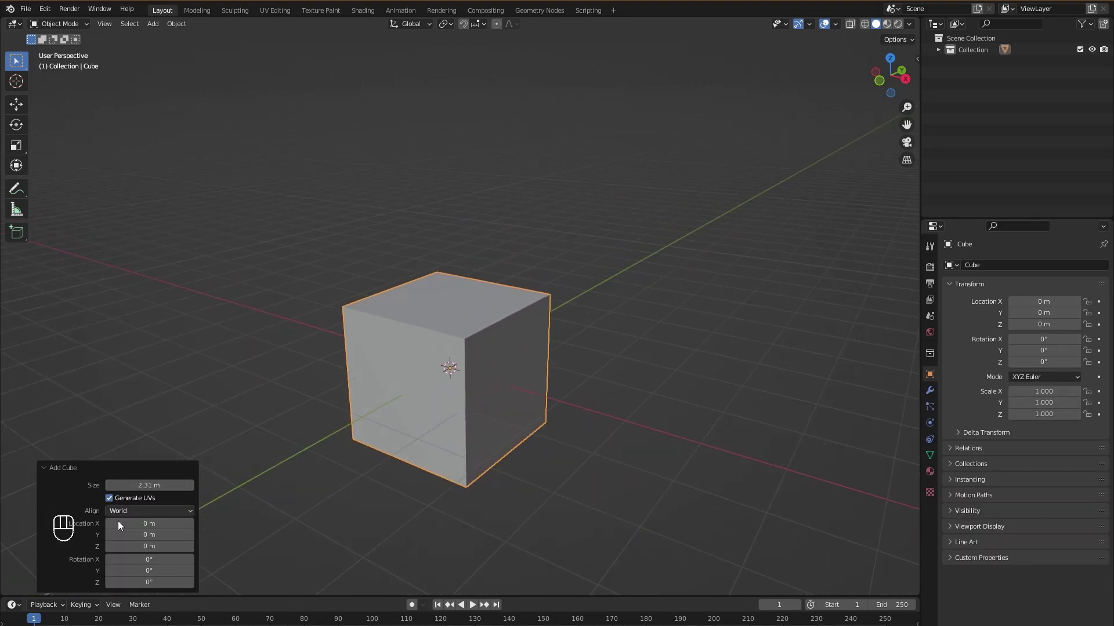
left_click(713, 334)
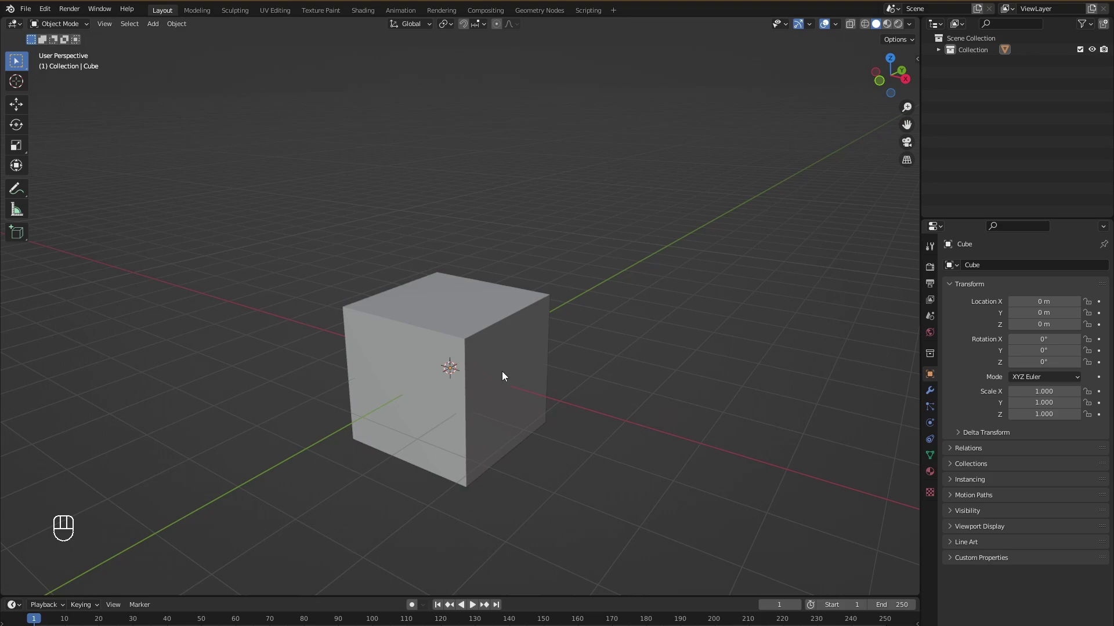
Select the cube, delete it, and add one more cube at the origin
left_click(471, 364)
key("Delete")
key("shift+a")
mouse_move(472, 364)
left_click(537, 372)
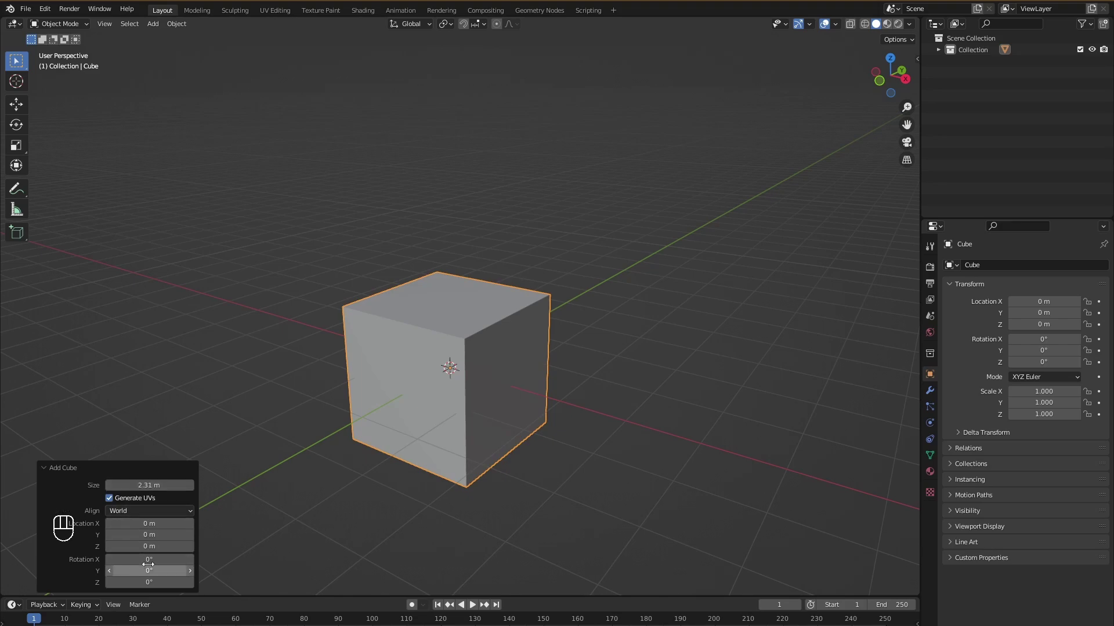
Shrink the cube to 2.03 m, then replace it with a torus at the origin
mouse_move(149, 485)
left_mouse_down()
mouse_move(174, 485)
mouse_move(132, 484)
left_mouse_up()
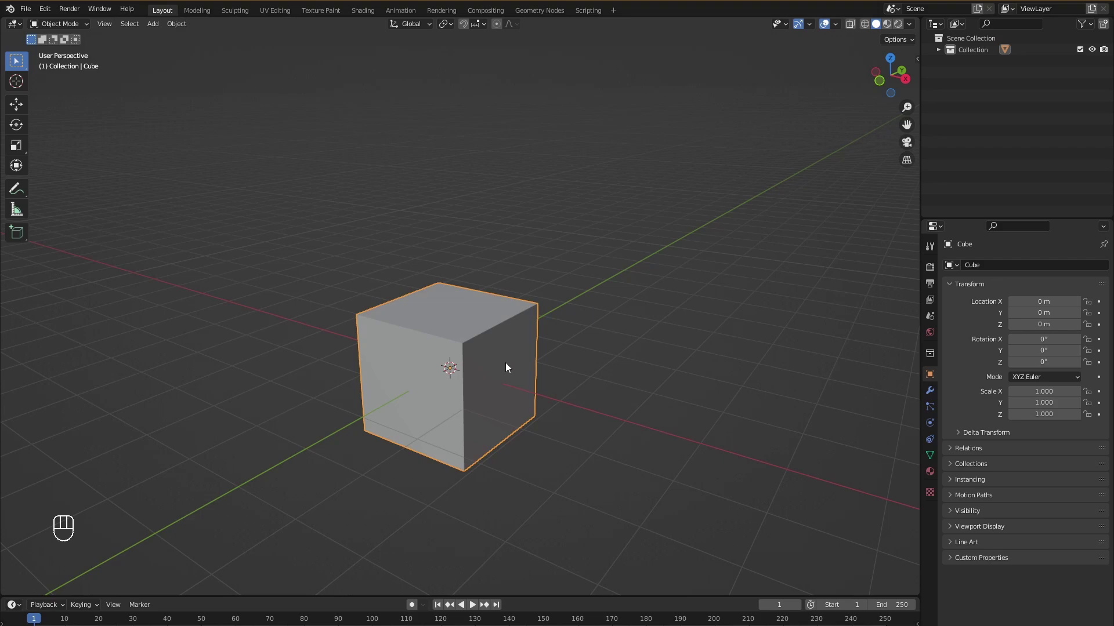
key("Delete")
key("shift+a")
mouse_move(382, 314)
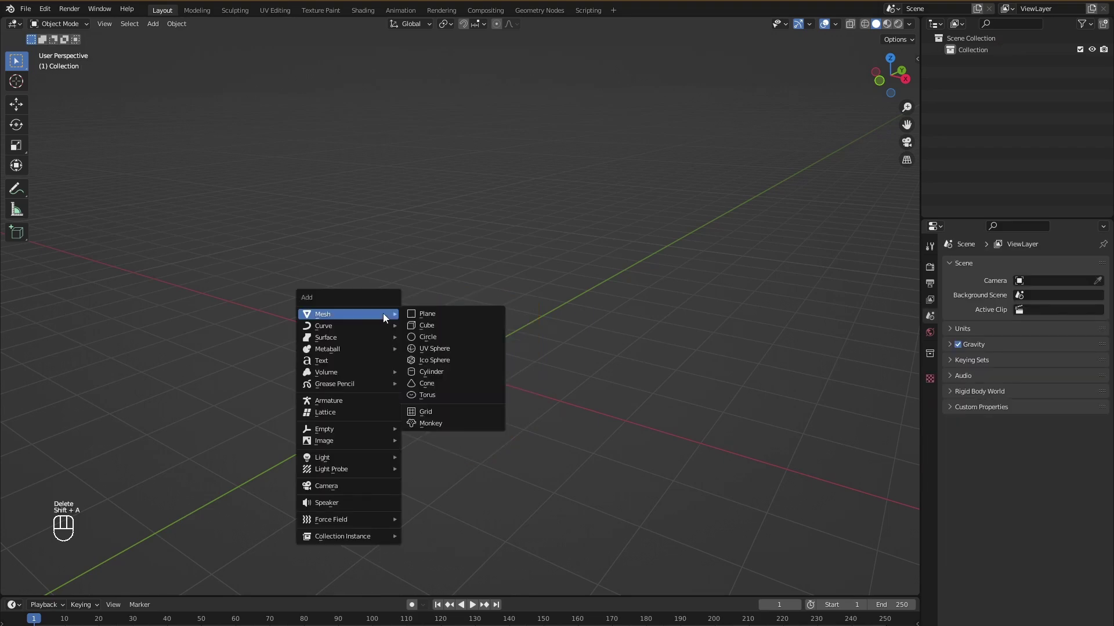
left_click(440, 397)
middle_click_drag(454, 373, 444, 408)
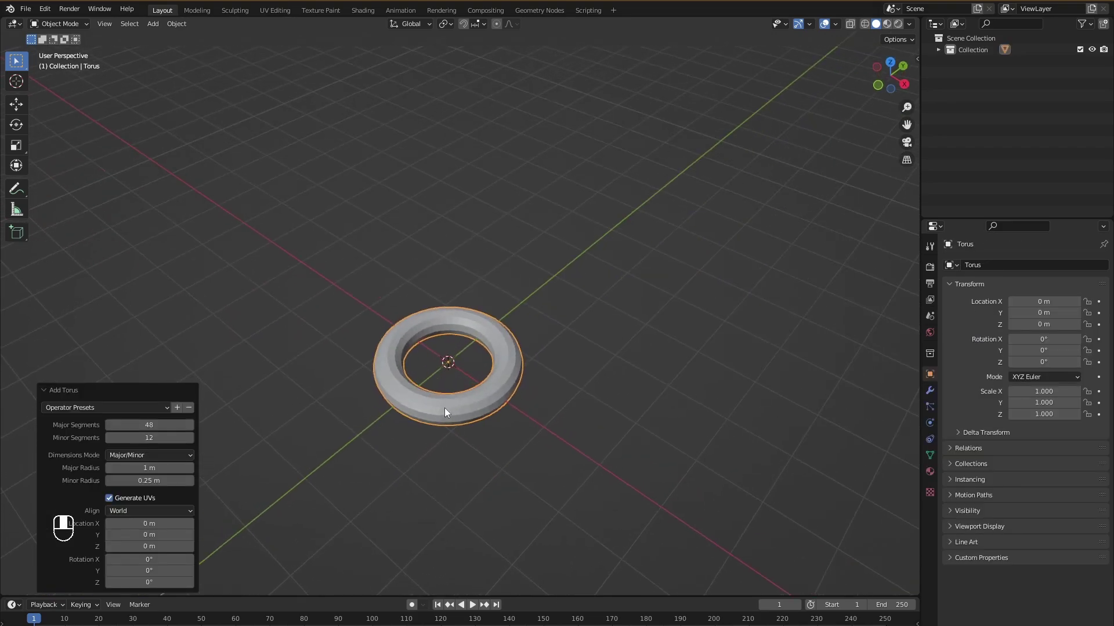
scroll(418, 368, "up", 3)
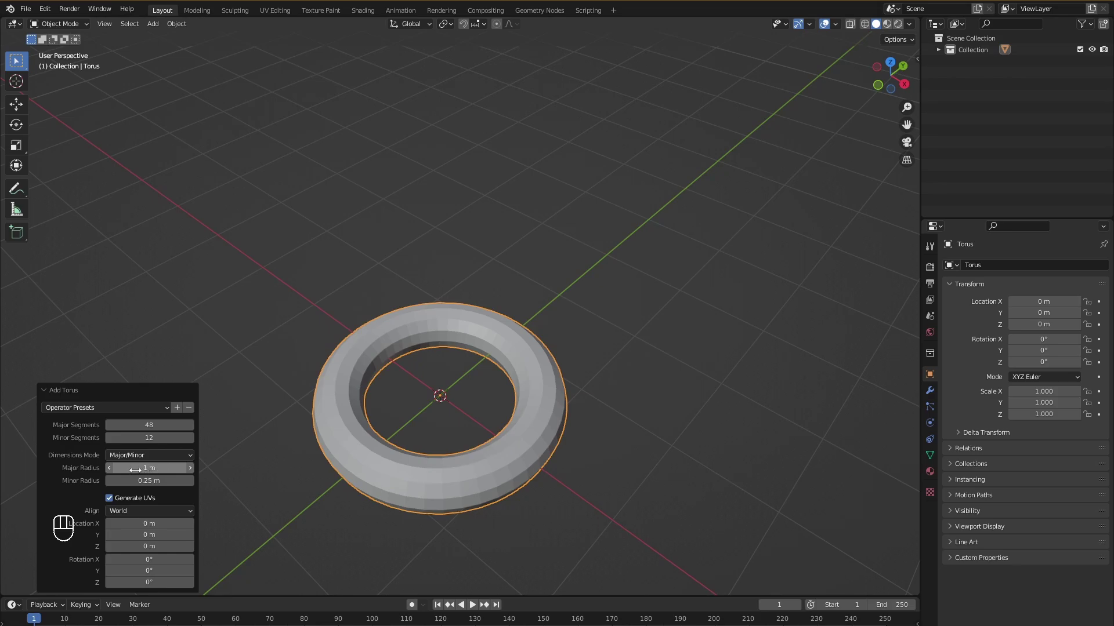
Set the torus major radius to 2.1 m, move it to X 2.6 m, Y 1.8 m, rotate 2.4°, 24°, -60°
left_click_drag(135, 470, 194, 480)
scroll(149, 481, "down", 3)
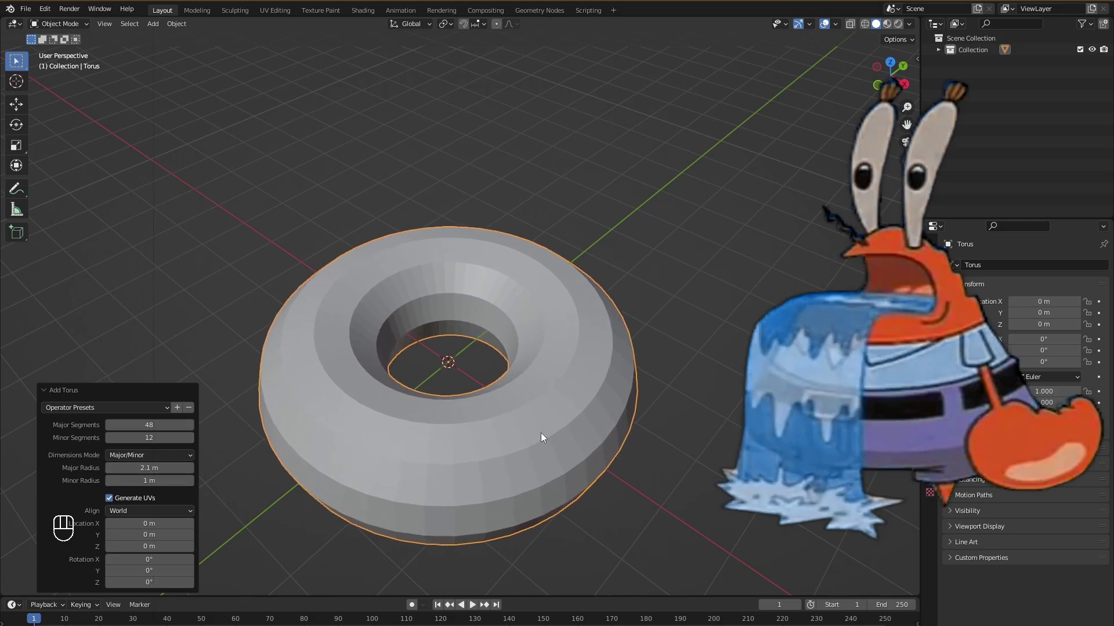
middle_click_drag(540, 437, 158, 518)
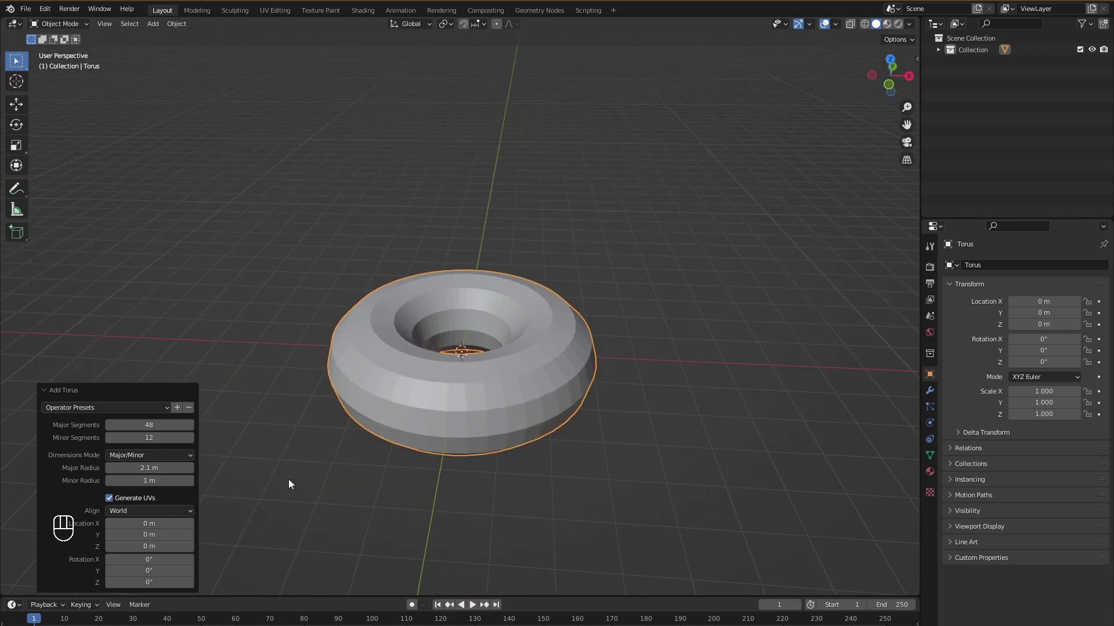
left_click_drag(174, 524, 200, 524)
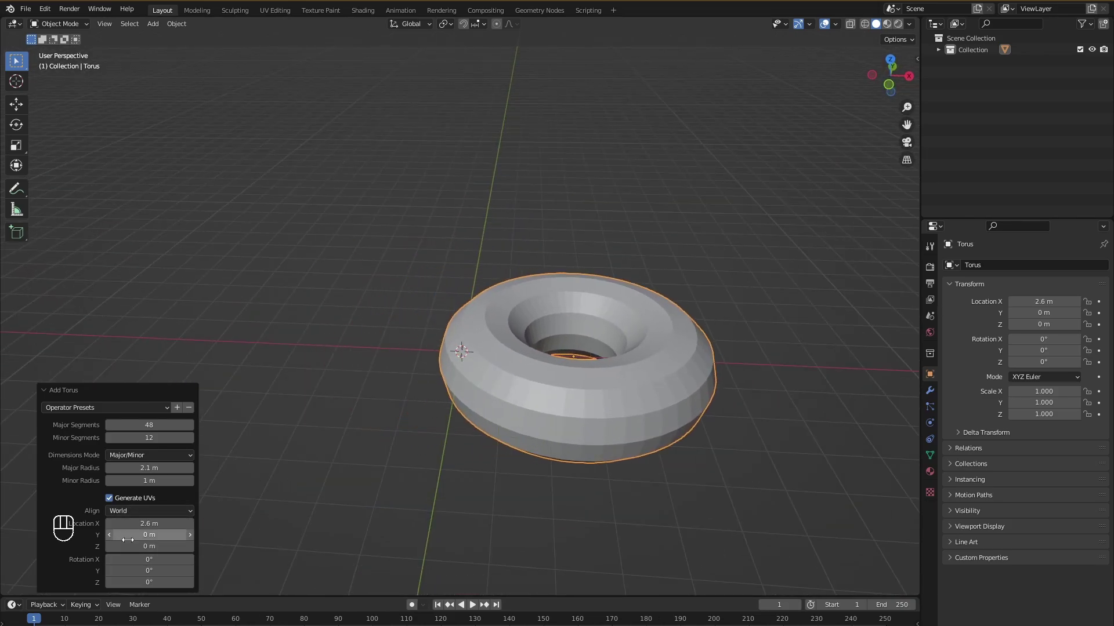
left_click_drag(128, 535, 139, 582)
left_click_drag(128, 570, 87, 582)
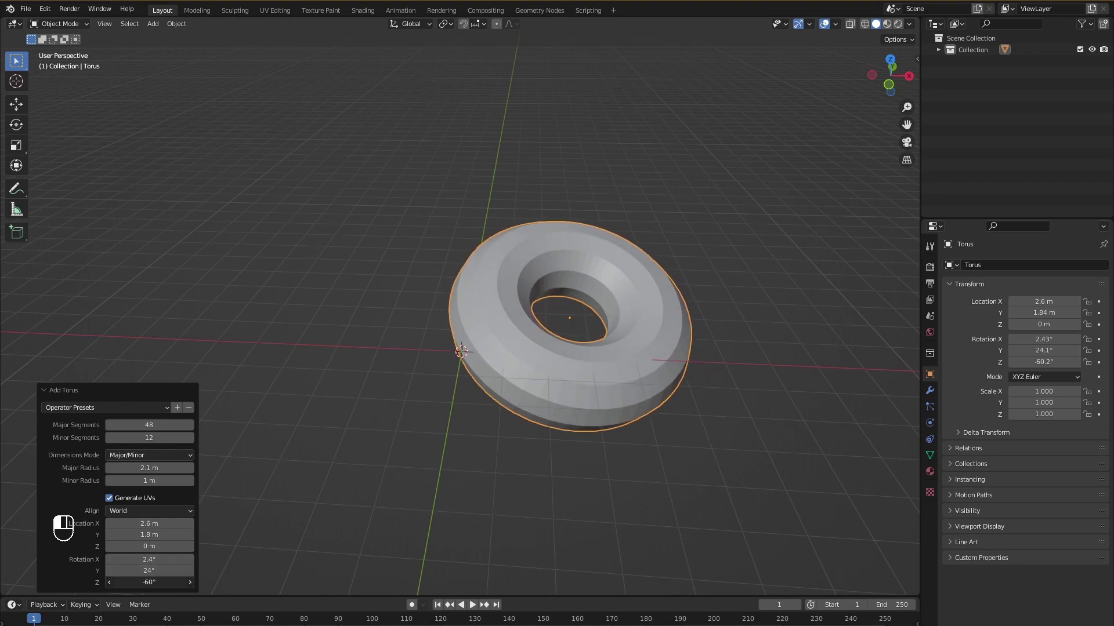
Replace the torus with a UV sphere and increase its ring count
left_click(661, 387)
key("Delete")
key("shift+a")
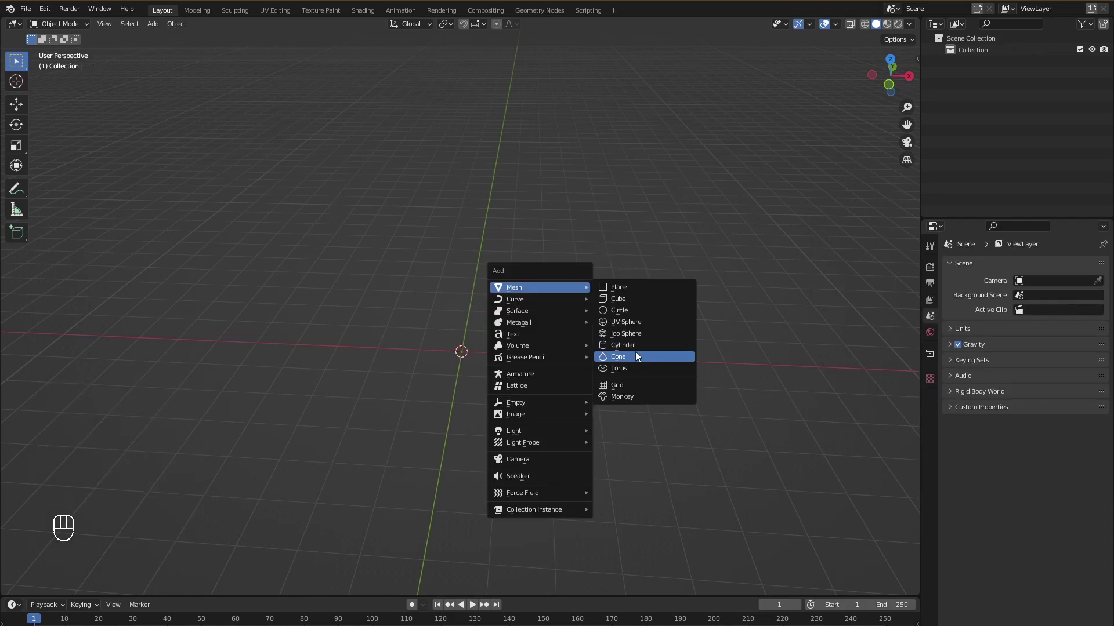
left_click(645, 323)
scroll(498, 361, "up", 3)
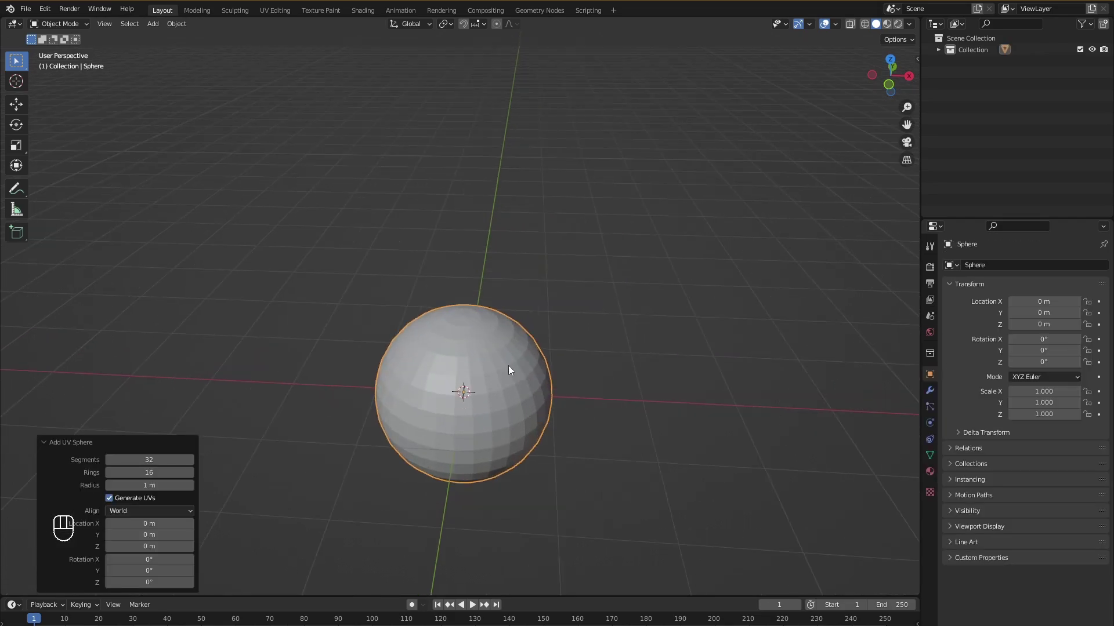
scroll(508, 367, "up", 2)
left_click_drag(146, 473, 153, 523)
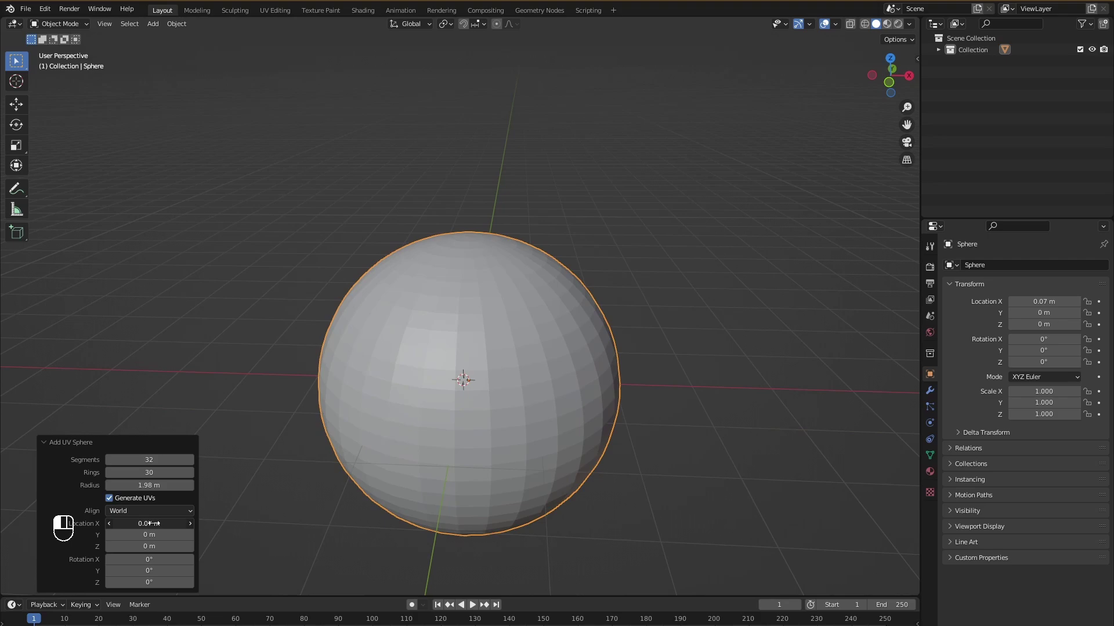
Delete the sphere and add a plain cube at the origin with default rotation and scale
key("Delete")
key("shift+a")
mouse_move(488, 416)
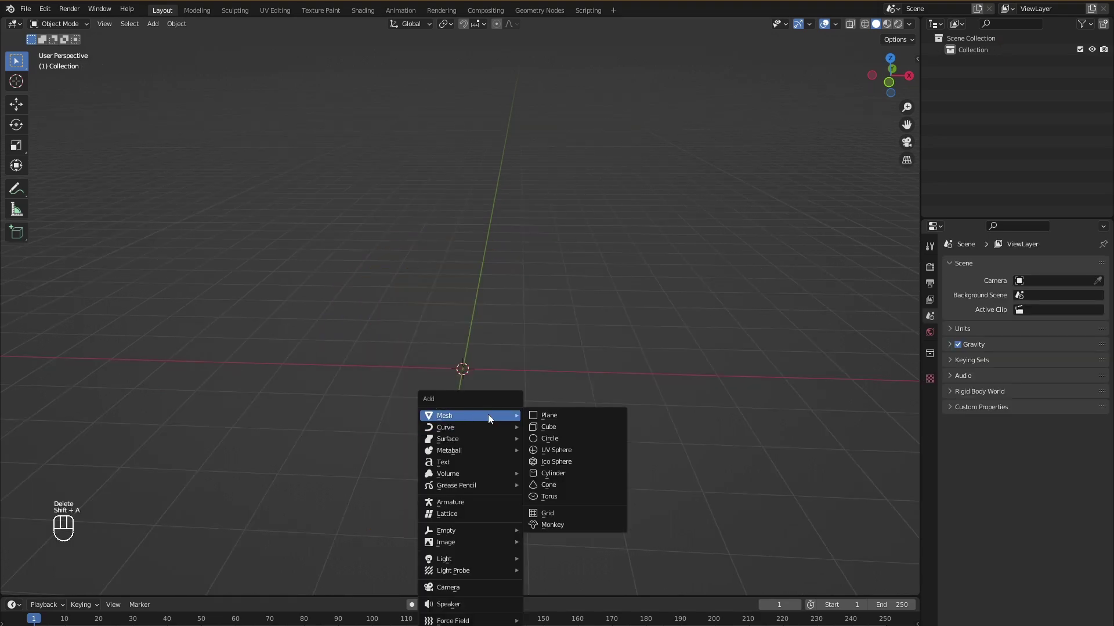
left_click(589, 427)
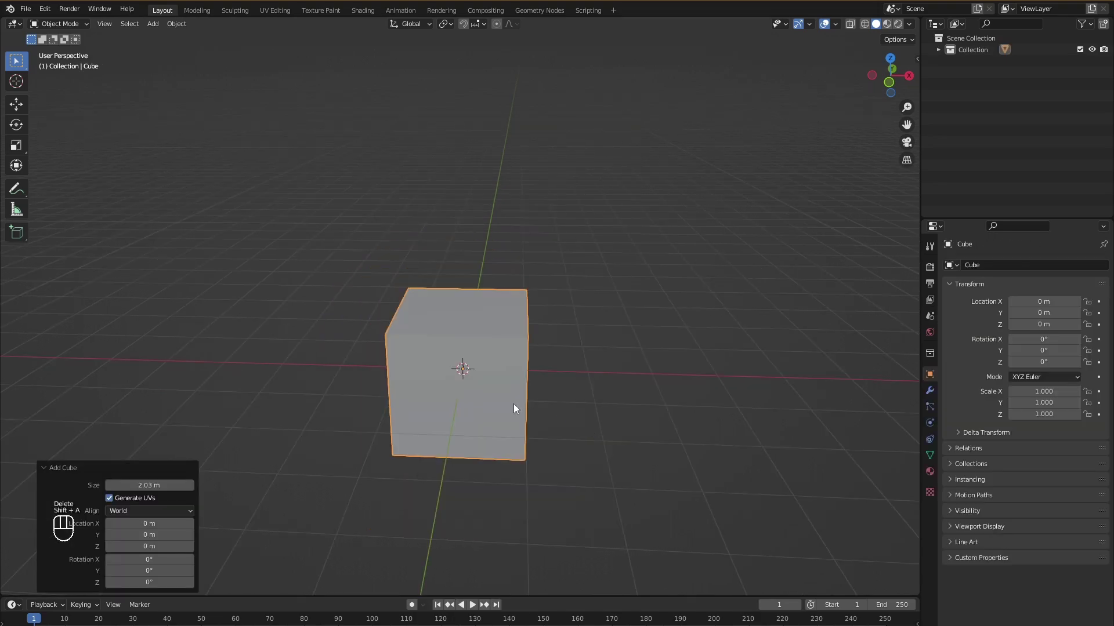
left_click(645, 355)
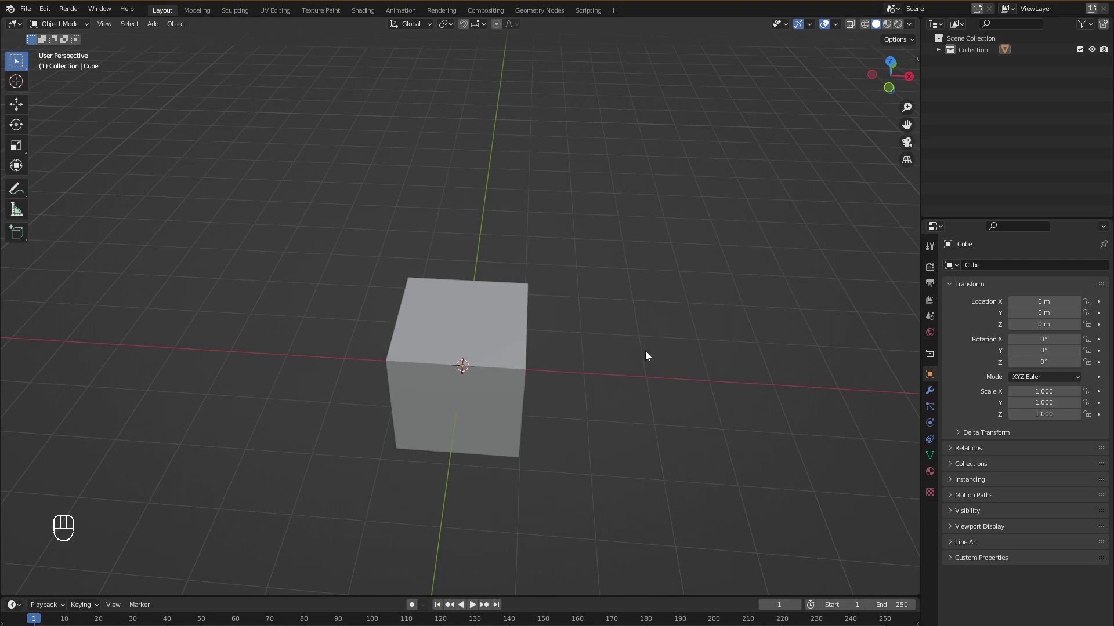
middle_click_drag(646, 352, 509, 352)
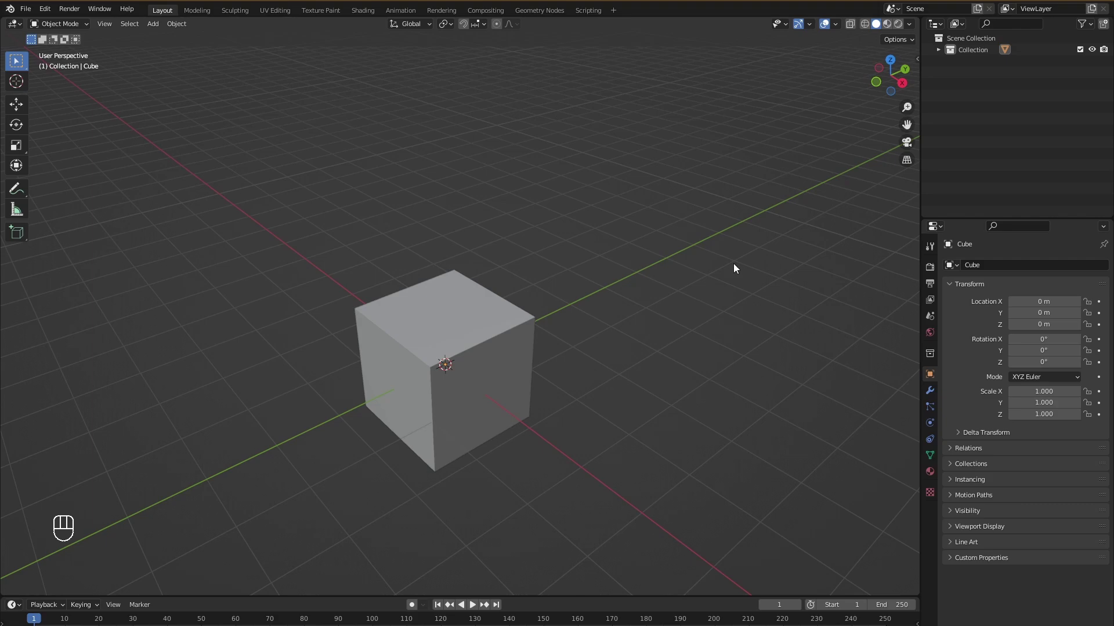
Delete the cube and add a Suzanne monkey head at the origin
key("Delete")
middle_click_drag(733, 263, 567, 413)
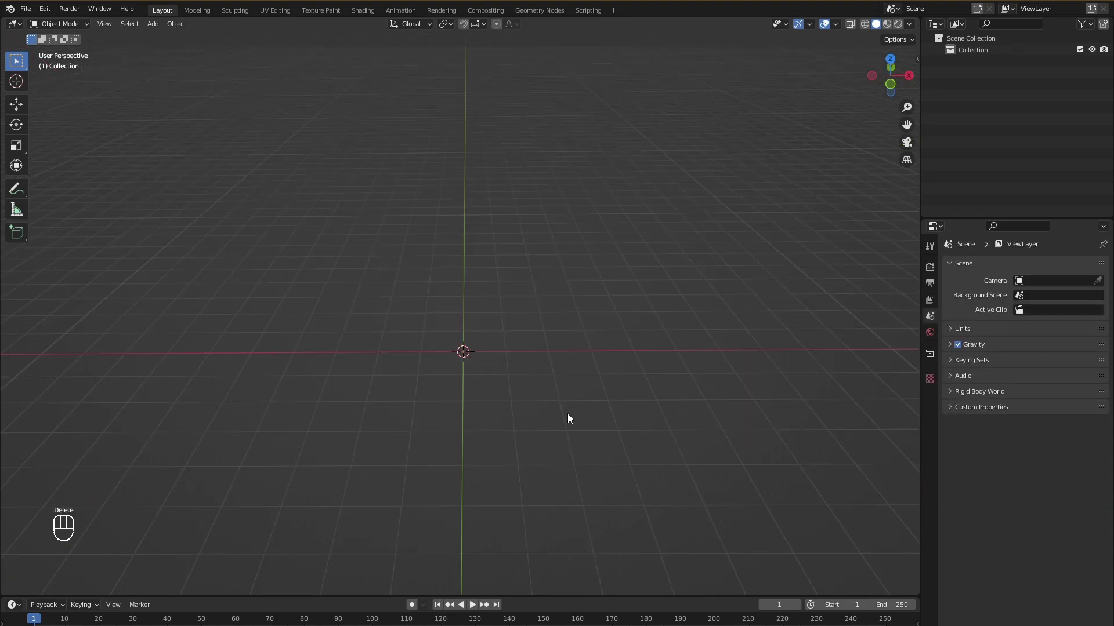
key("shift+a")
mouse_move(518, 329)
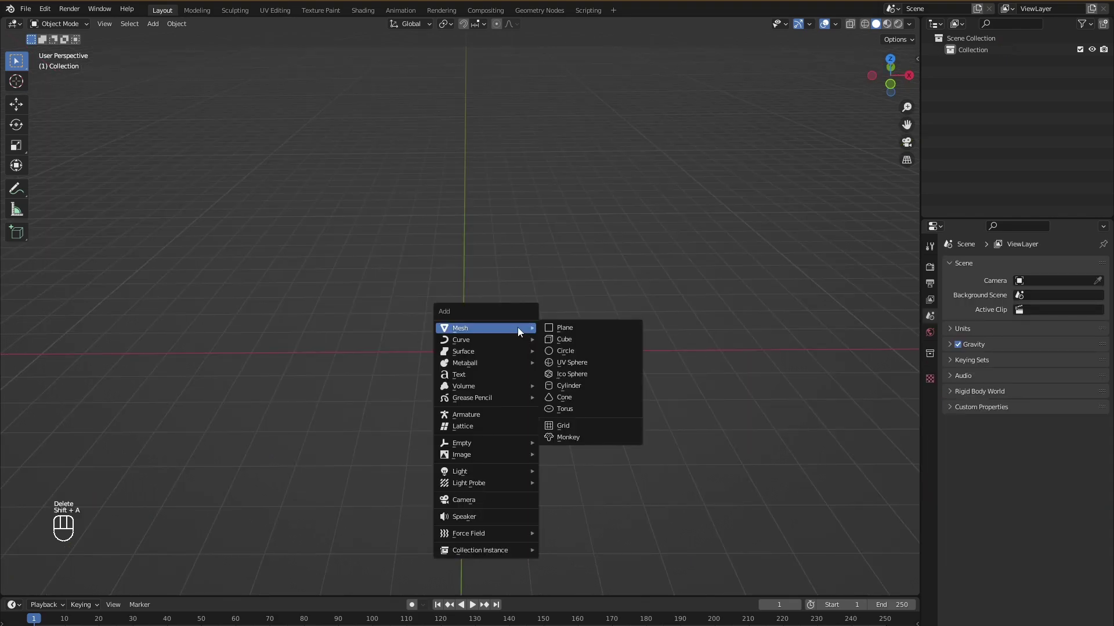
left_click(583, 437)
middle_click_drag(566, 377, 503, 406)
scroll(502, 406, "down", 3)
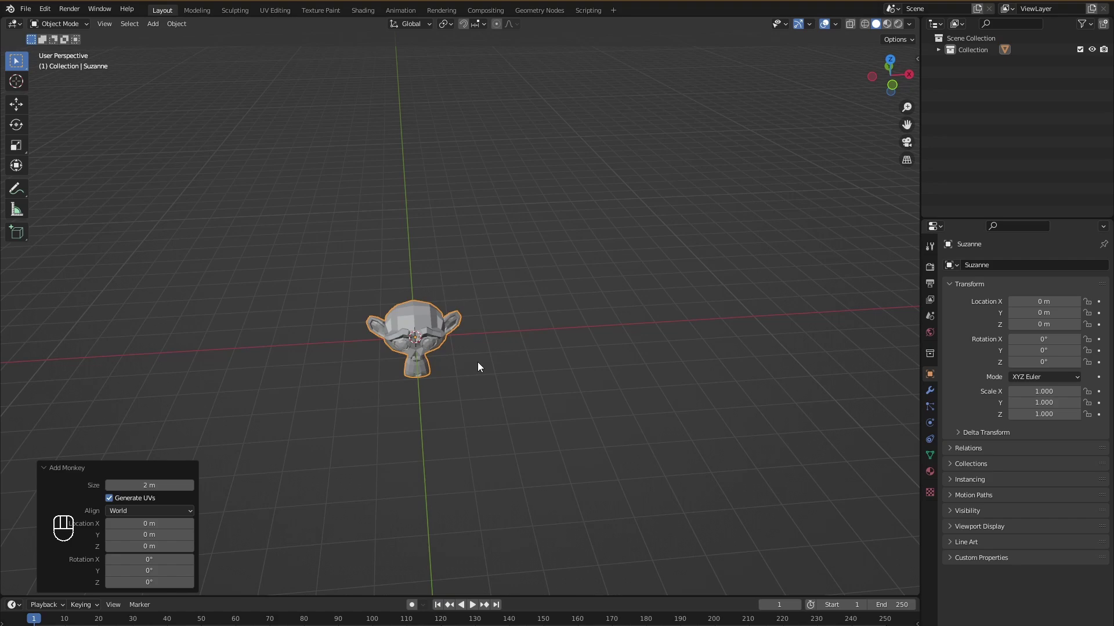
Try moving, rotating and scaling the monkey head, cancelling each to keep its defaults
key("g")
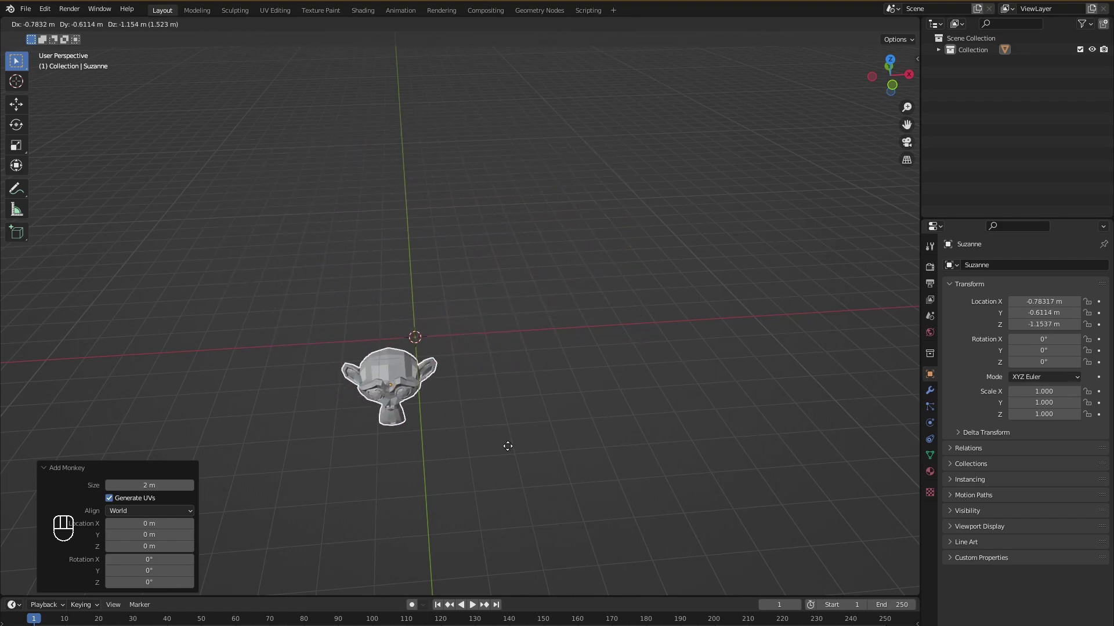
right_click(344, 337)
middle_click_drag(343, 336, 519, 398)
key("r")
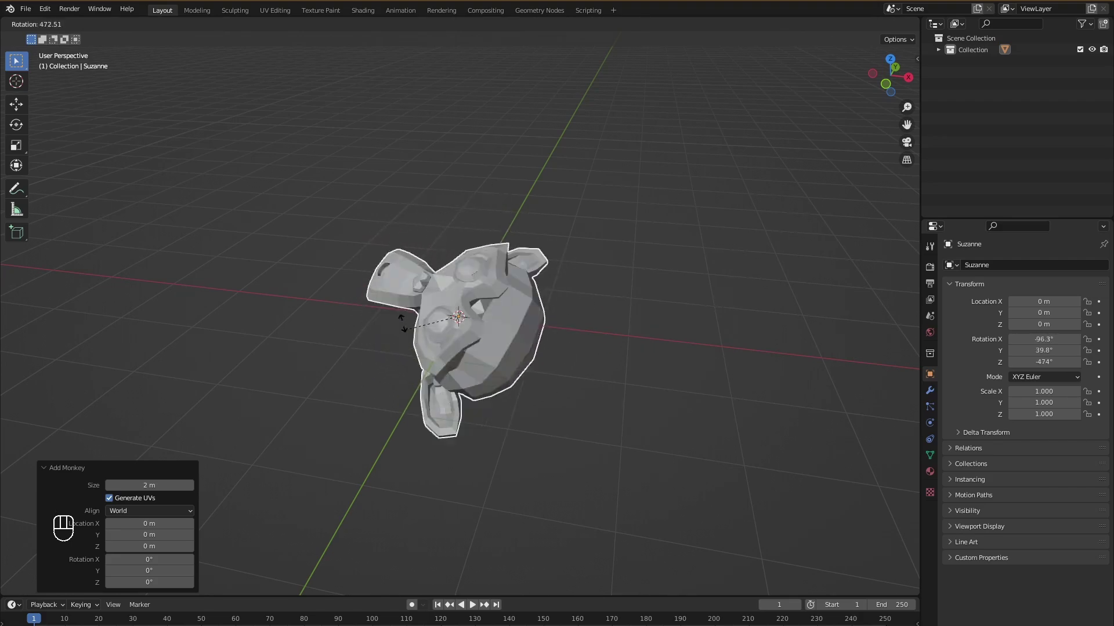
right_click(519, 311)
middle_click_drag(520, 312, 523, 312)
key("s")
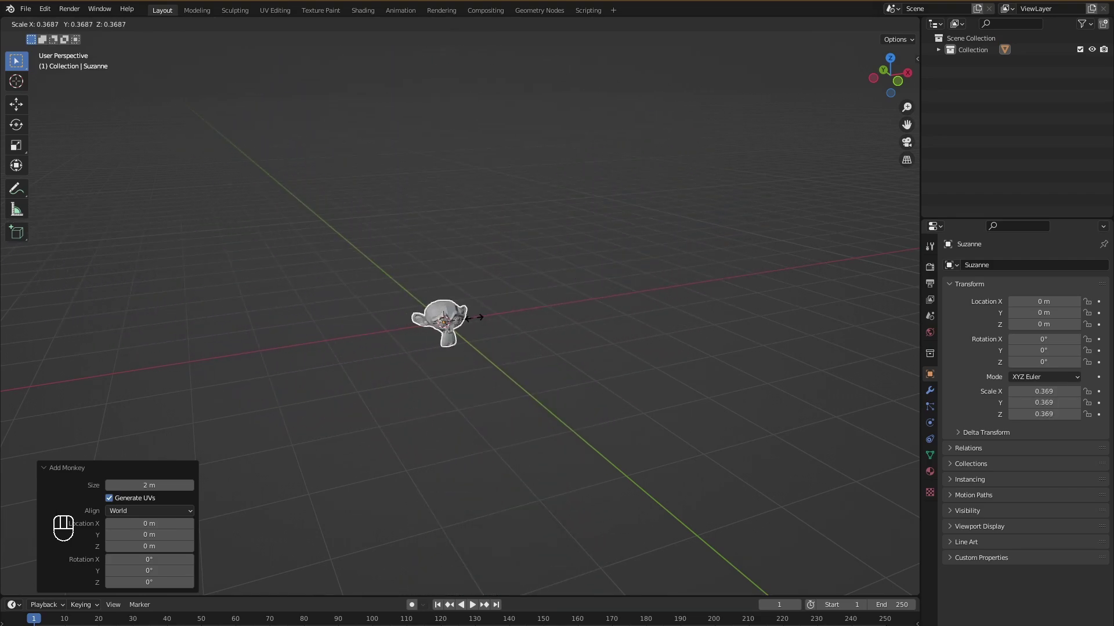
right_click(650, 314)
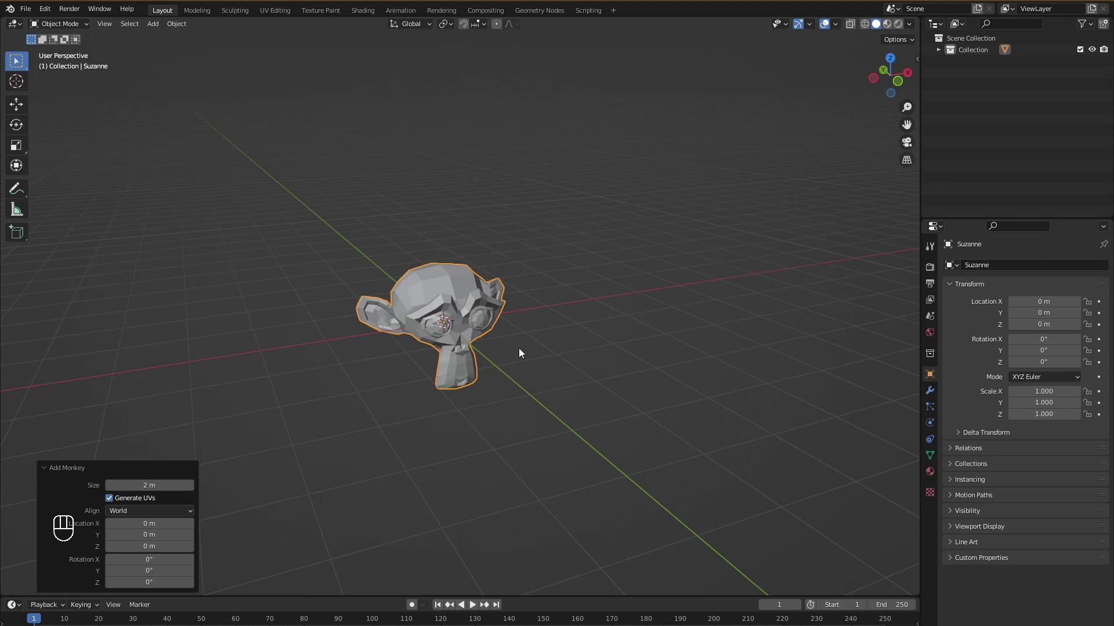
Cancel a trial move of the monkey, collapse the Add Monkey panel, and select Suzanne
middle_click_drag(518, 348, 433, 419)
key("g")
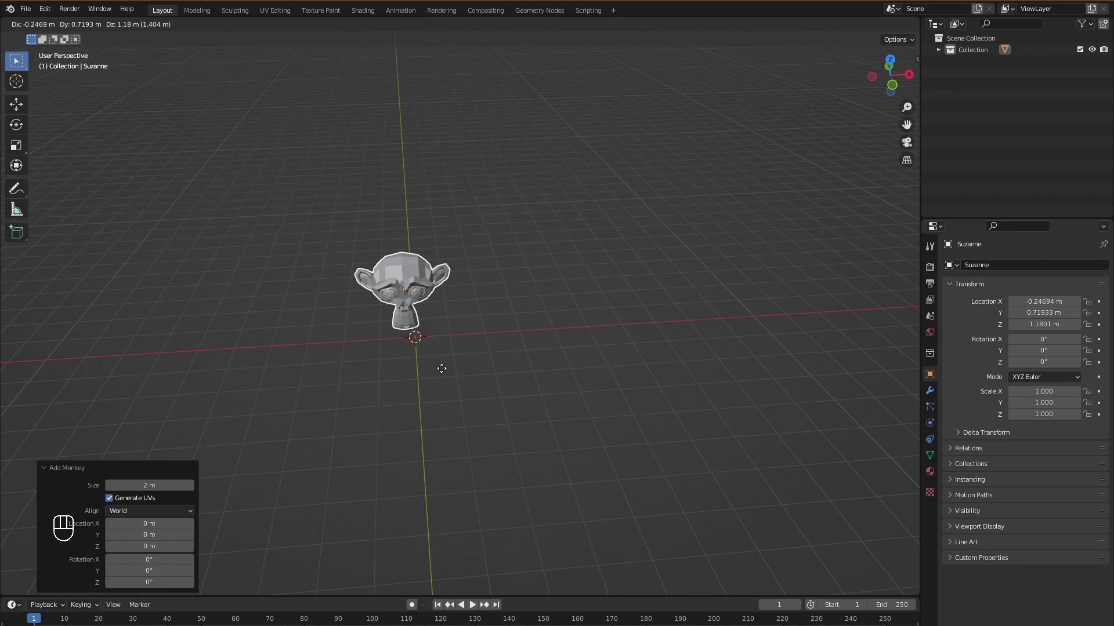
key("Escape")
middle_click_drag(461, 370, 330, 335)
scroll(520, 398, "down", 5)
left_click(64, 469)
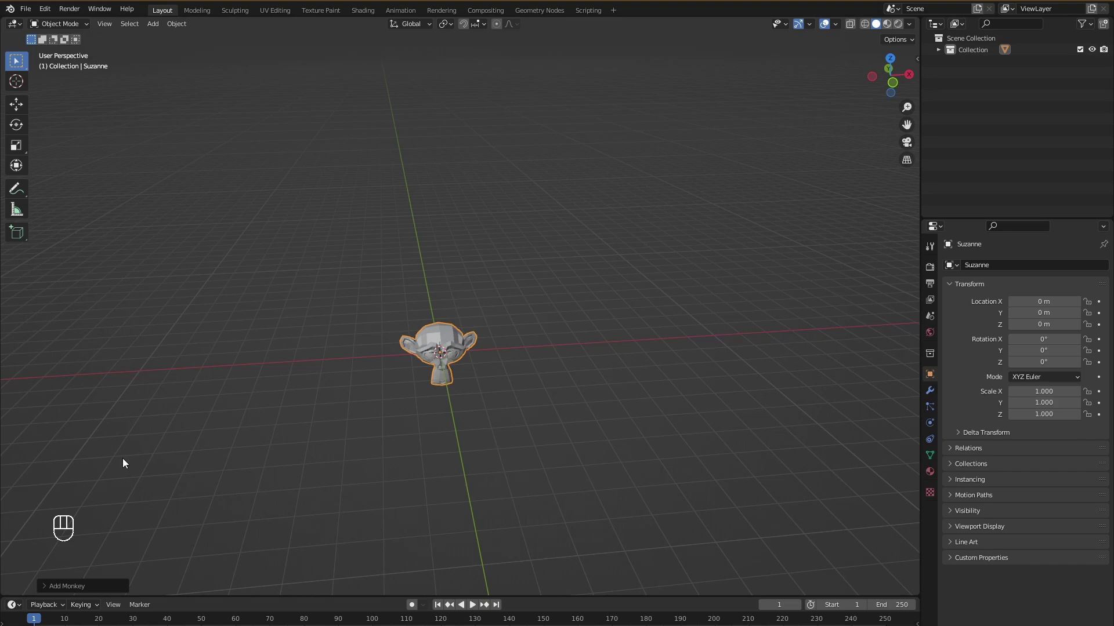
left_click(454, 367)
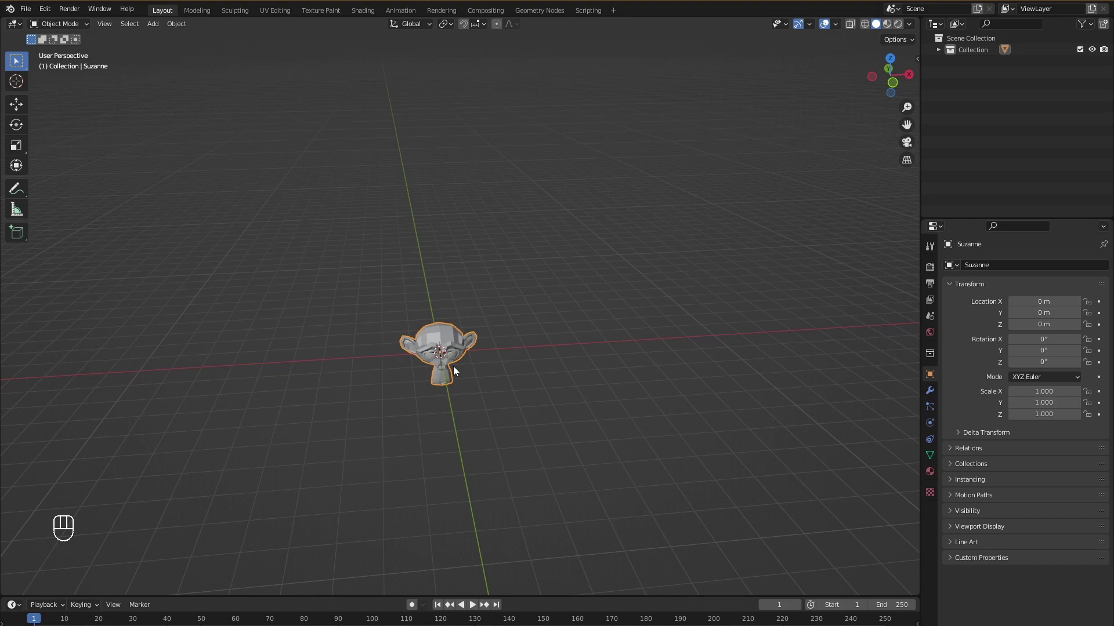
Move Suzanne along the X axis, then abandon two further attempted moves
key("g")
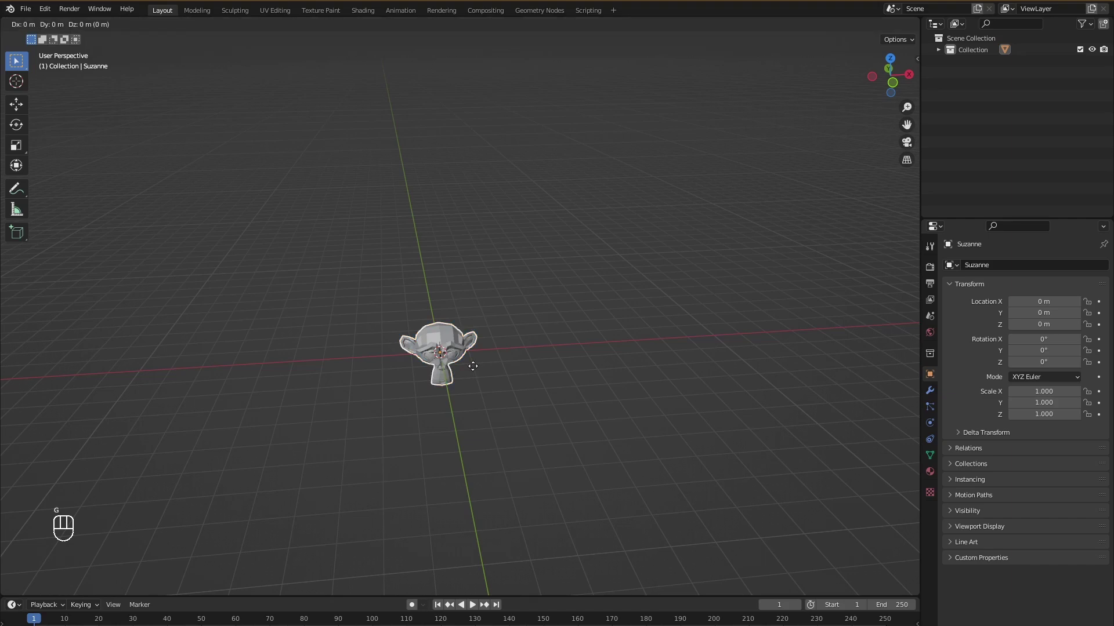
key("x")
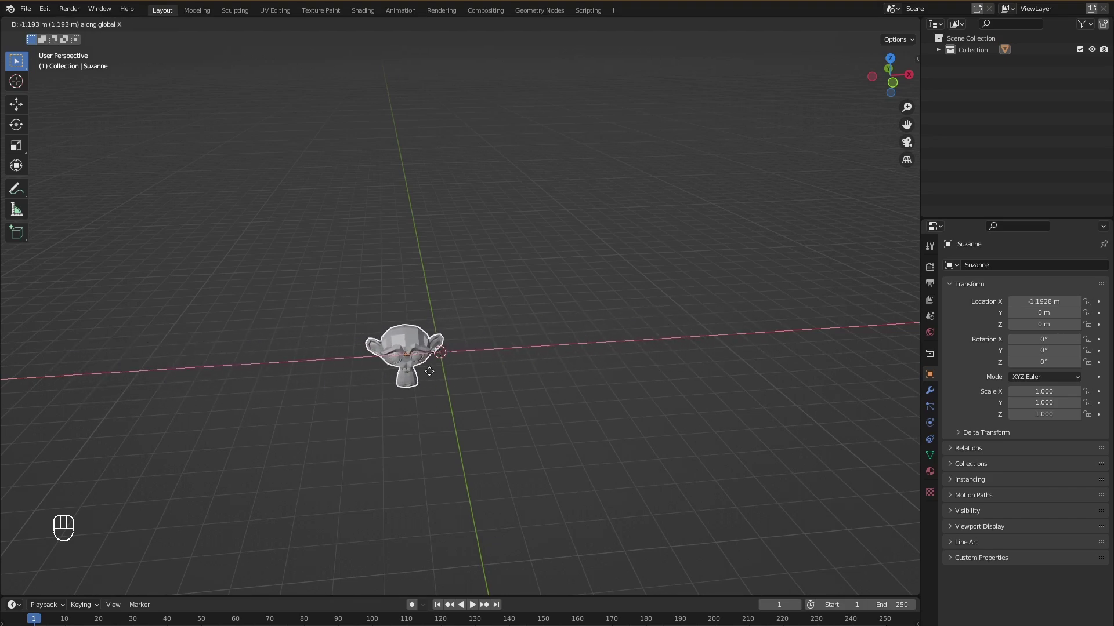
left_click(395, 371)
key("g")
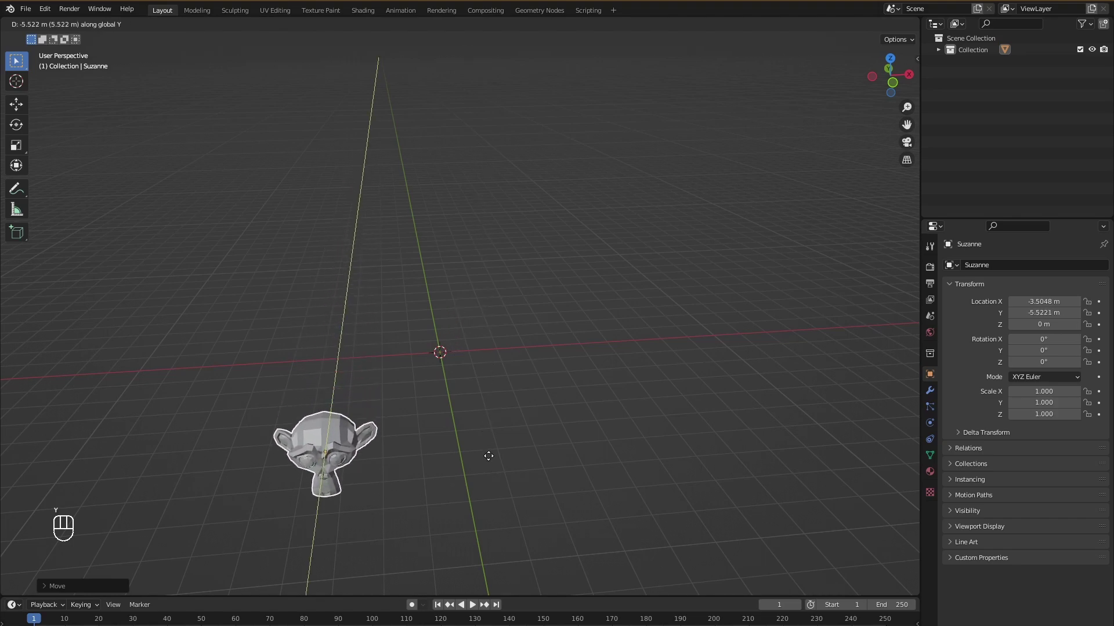
right_click(463, 347)
middle_click_drag(463, 347, 474, 379)
key("g")
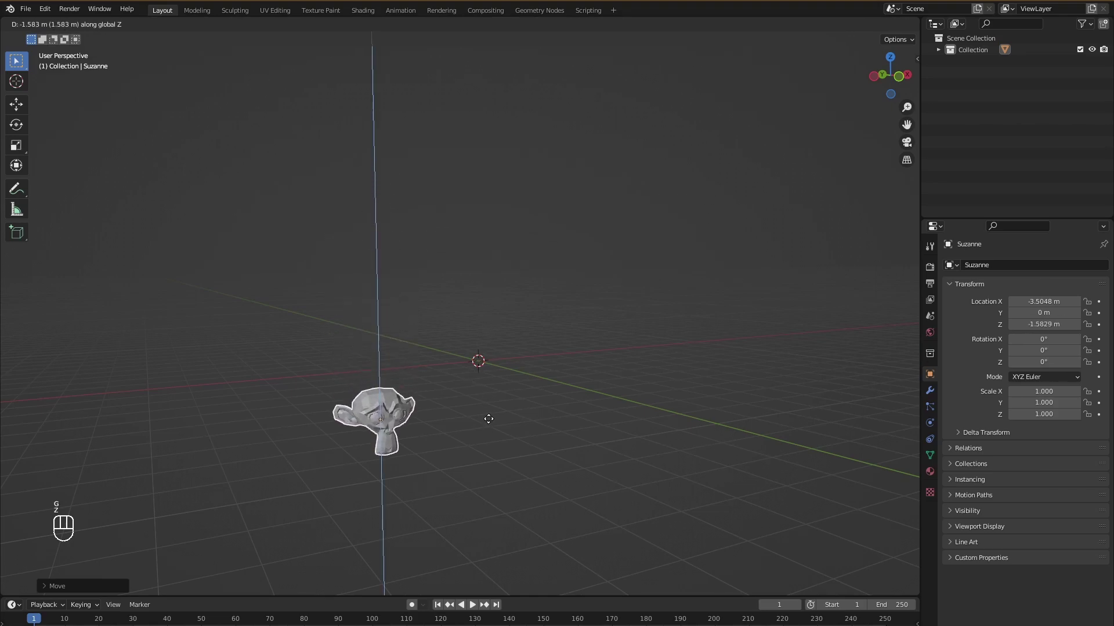
right_click(509, 237)
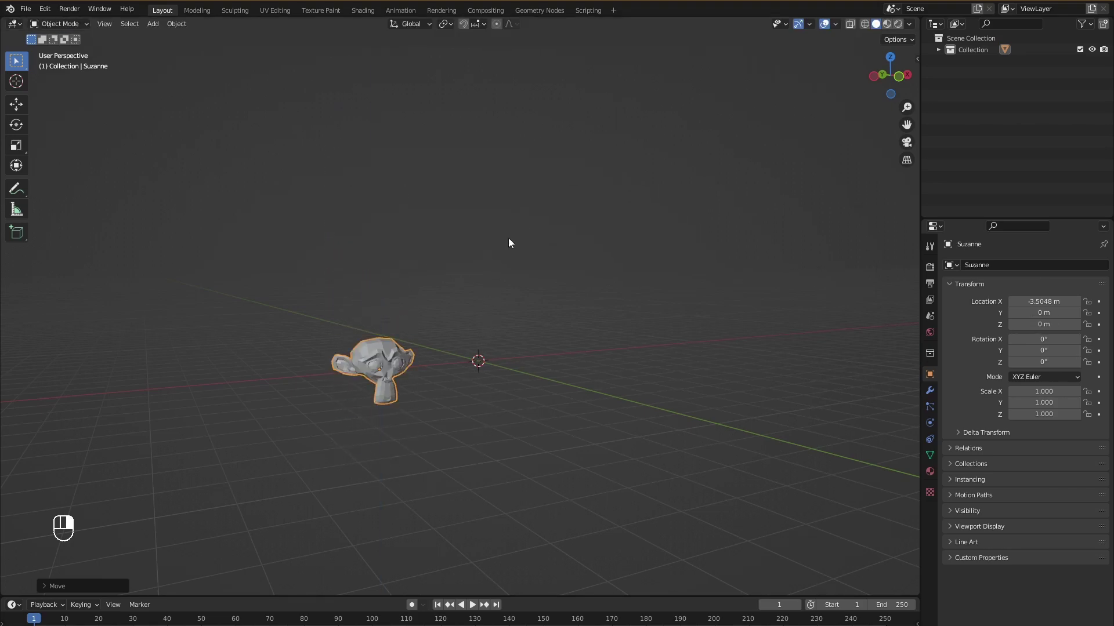
middle_click_drag(509, 239, 499, 366)
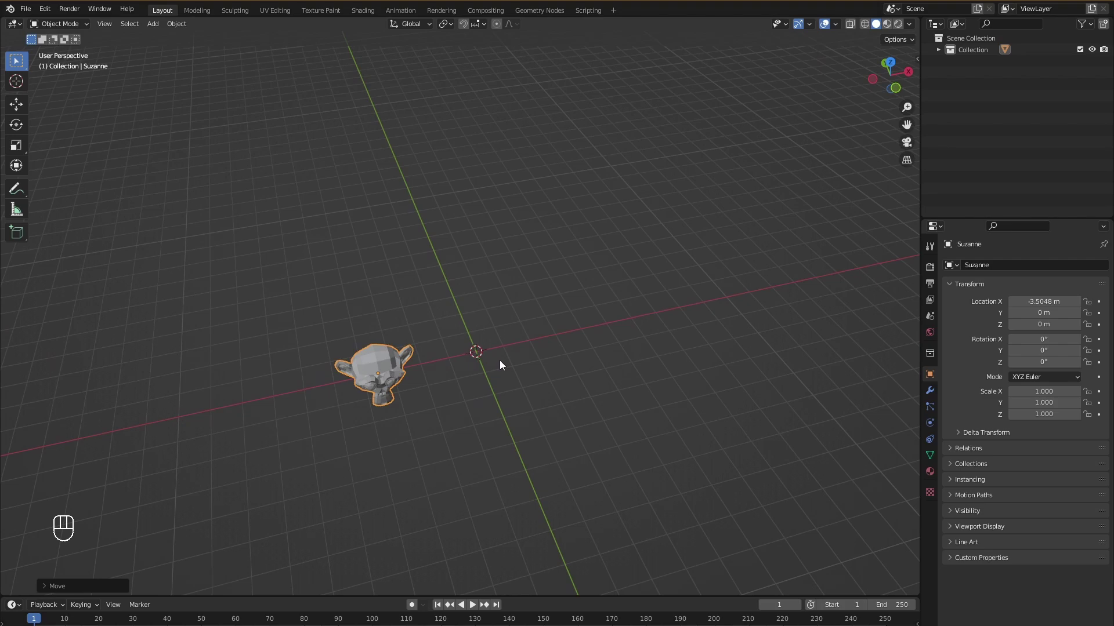
Move Suzanne along X to 4.997 m, then along Y to 9.9053 m
key("g")
key("x")
left_click(687, 368)
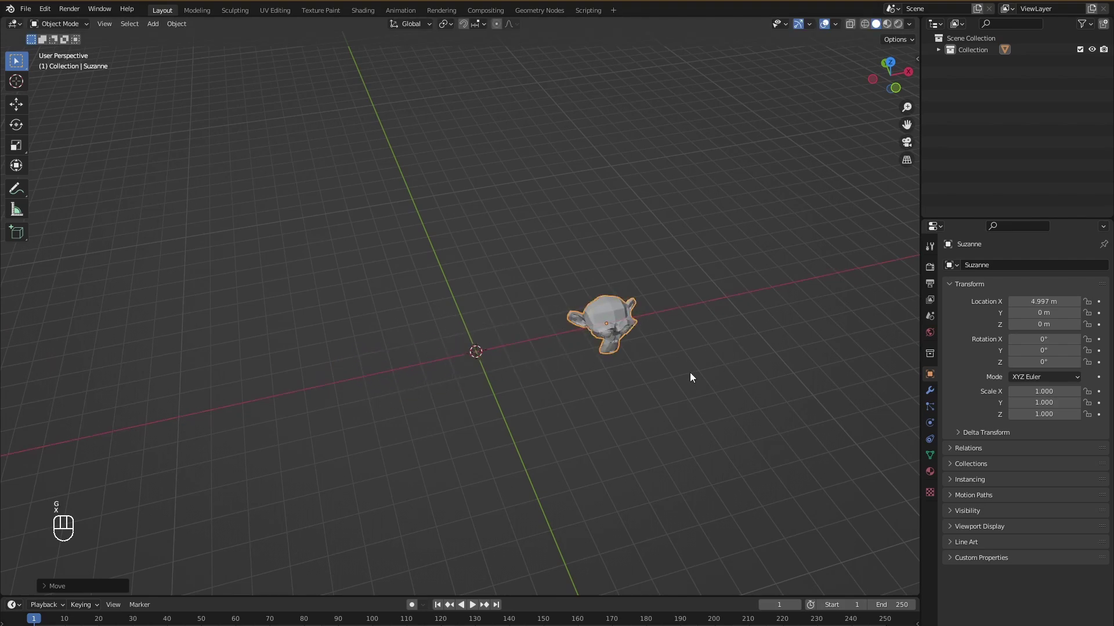
key("g")
key("y")
left_click(586, 257)
middle_click_drag(587, 256, 571, 283)
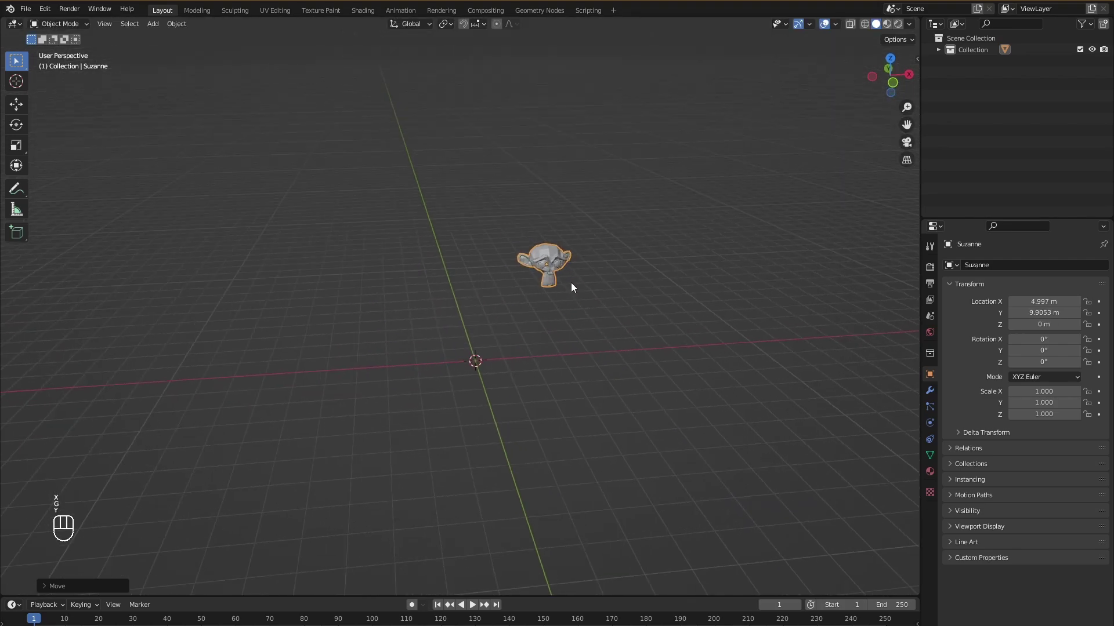
Raise Suzanne along Z to 4.485 m, then snap it back to the world origin
key("g")
key("z")
left_click(585, 193)
middle_click_drag(584, 197, 591, 292)
key("shift+s")
scroll(592, 291, "up", 3)
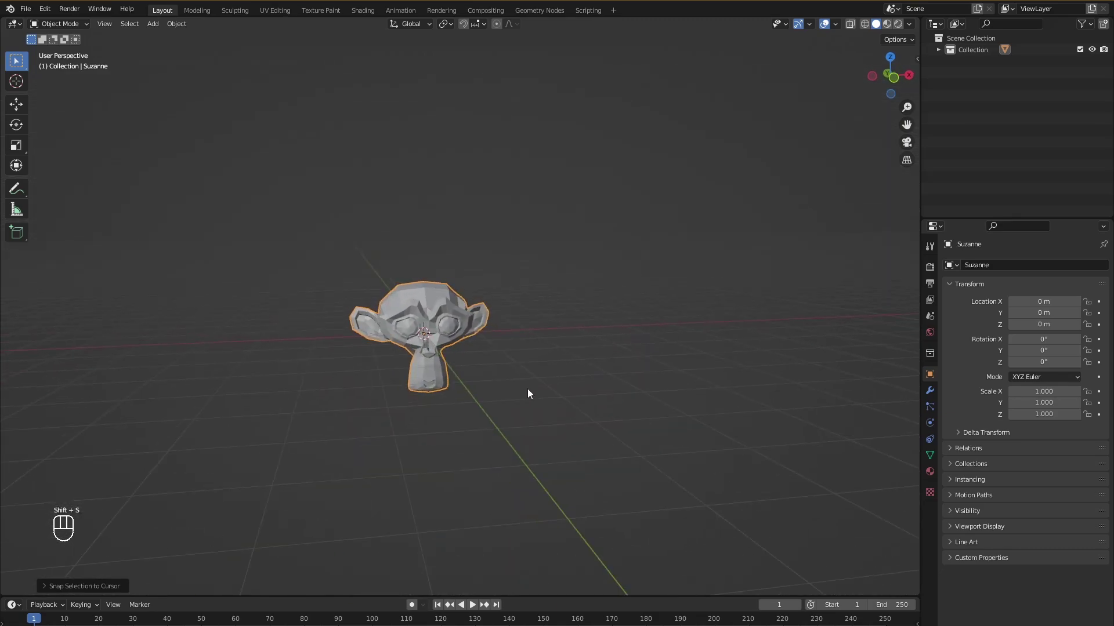
Rotate Suzanne locked to global X, then Y, then Z, currently at Z 30°
middle_click_drag(513, 396, 615, 369)
key("r")
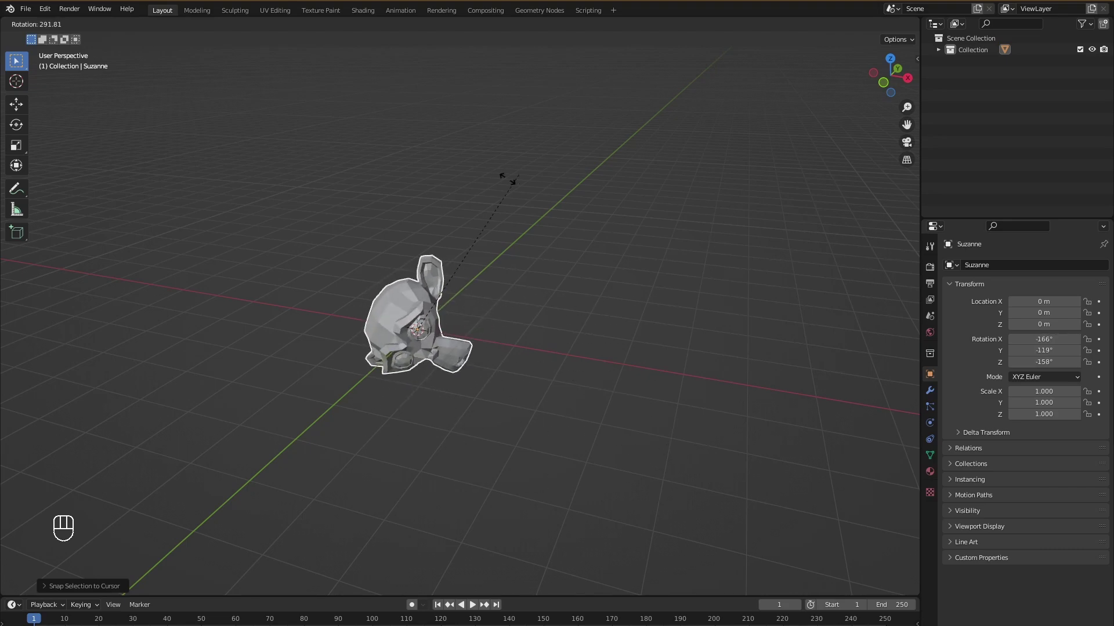
key("x")
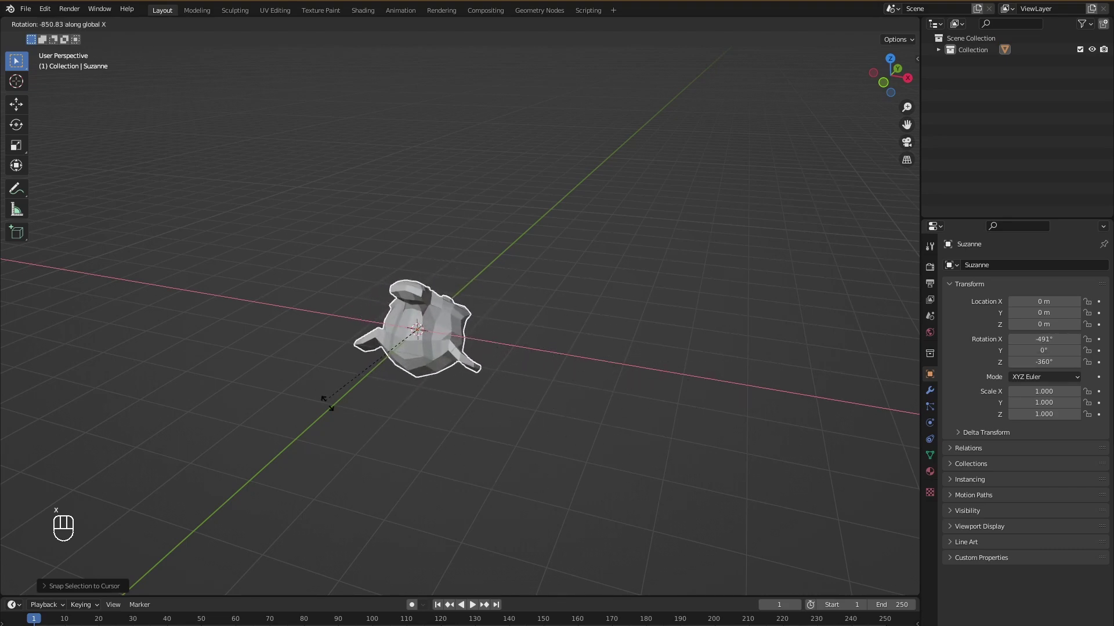
key("y")
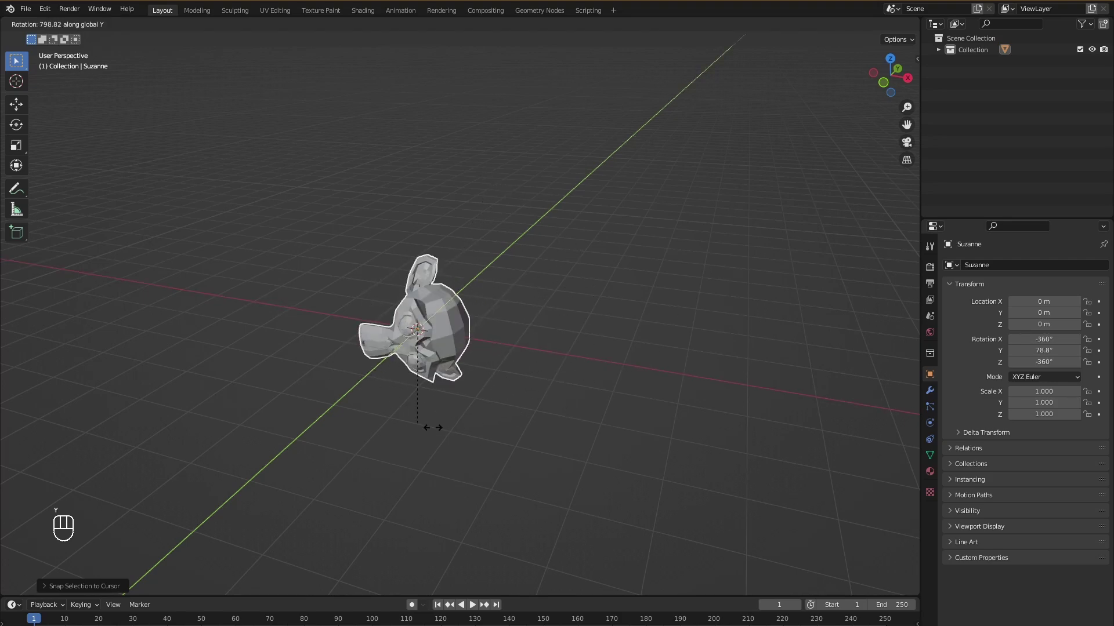
key("z")
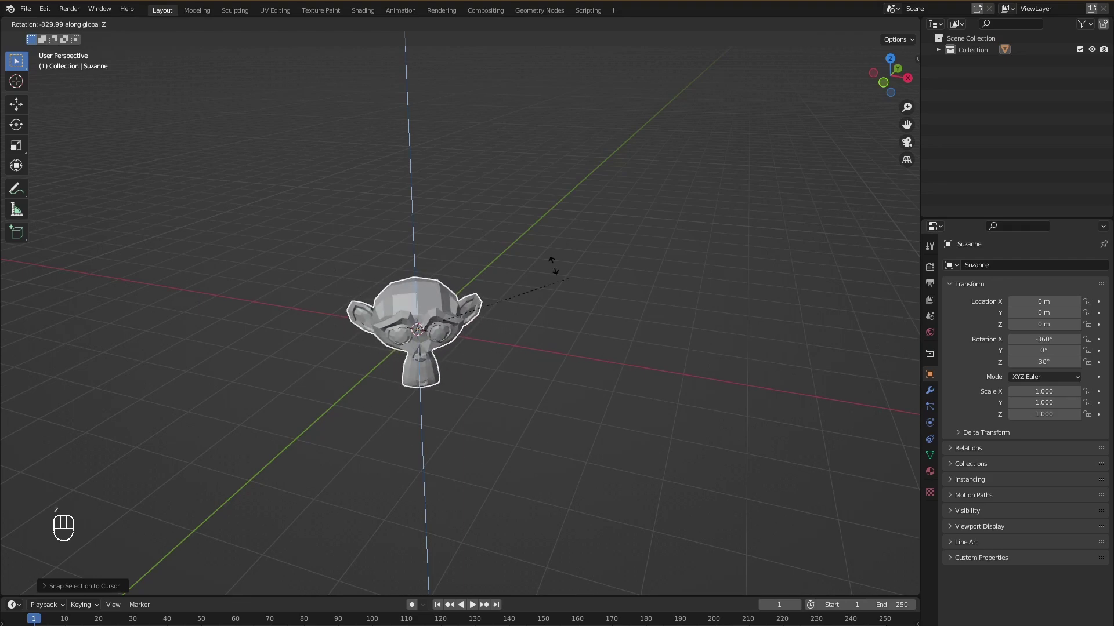
Cancel Suzanne's rotation back to 0° and discard the uniform and X-axis scale trials
right_click(507, 330)
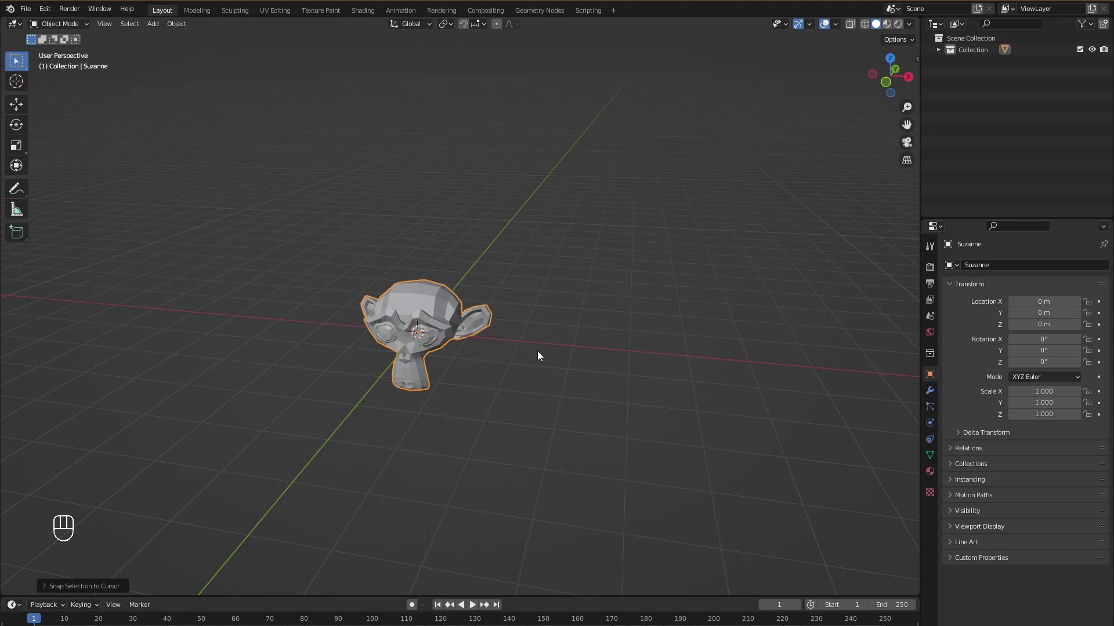
key("s")
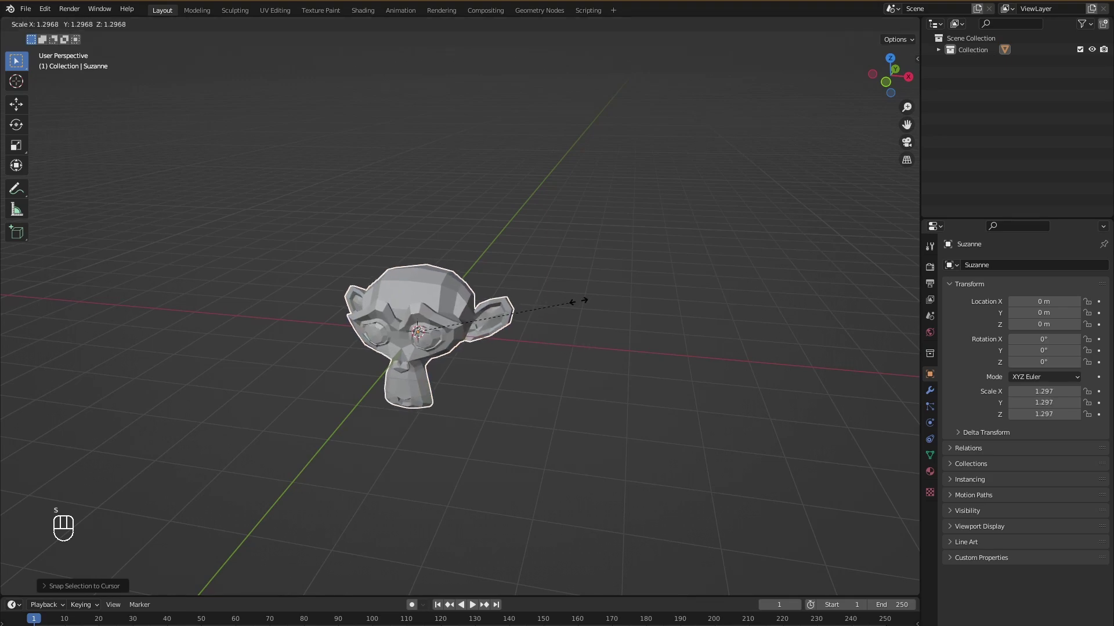
right_click(499, 313)
middle_click_drag(577, 322, 559, 338)
key("s")
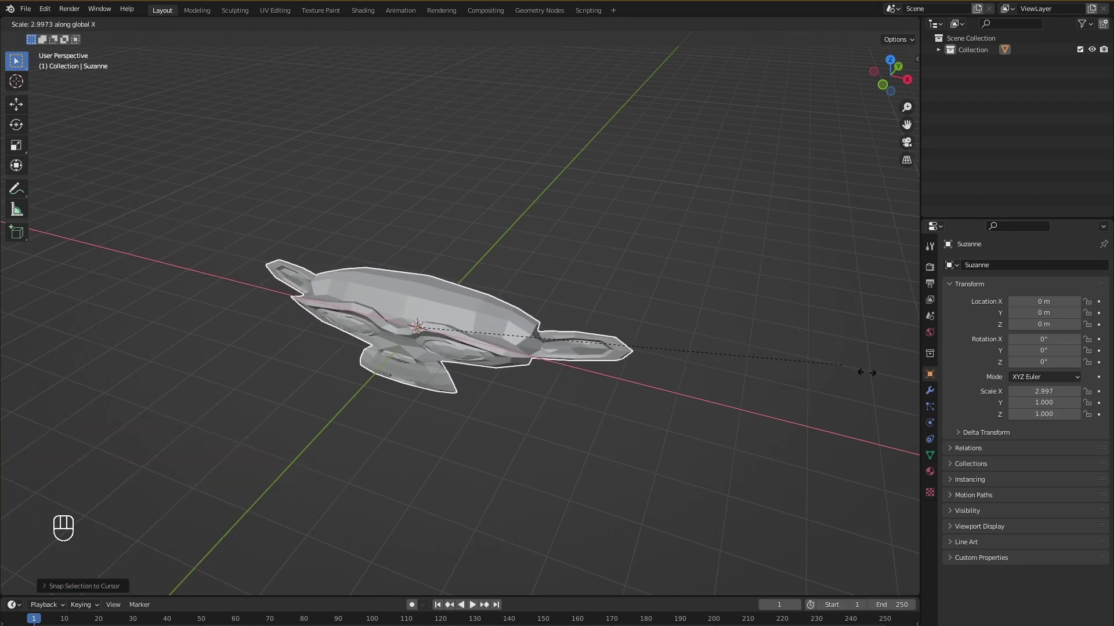
right_click(725, 372)
middle_click_drag(725, 372, 657, 360)
Discard the Z and Y stretch trials so Suzanne stays at 1.000 scale
key("s")
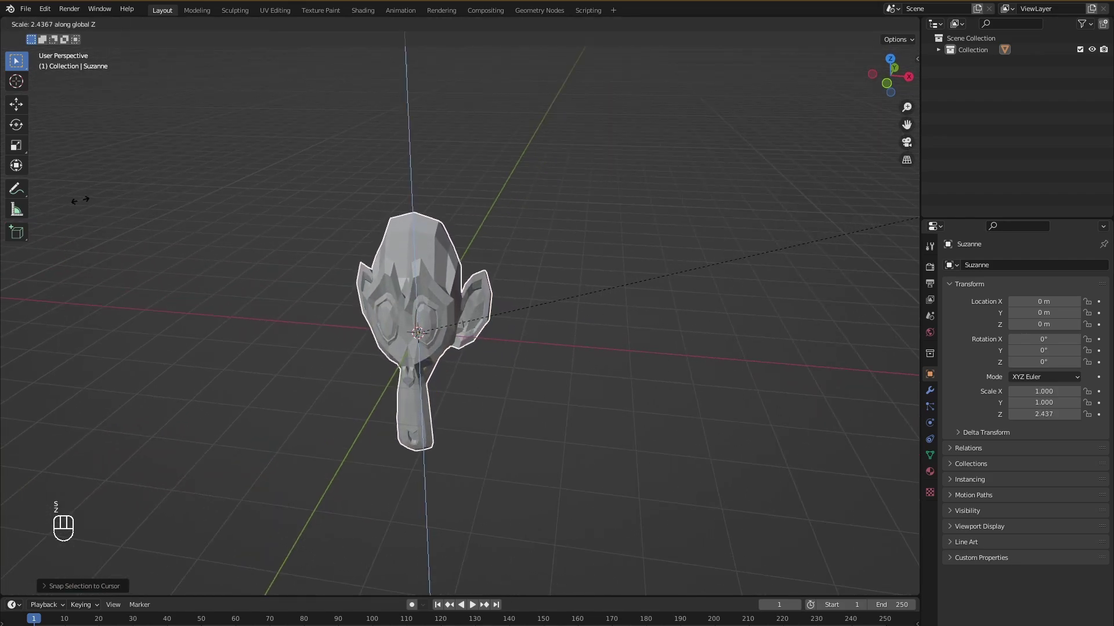
right_click(329, 354)
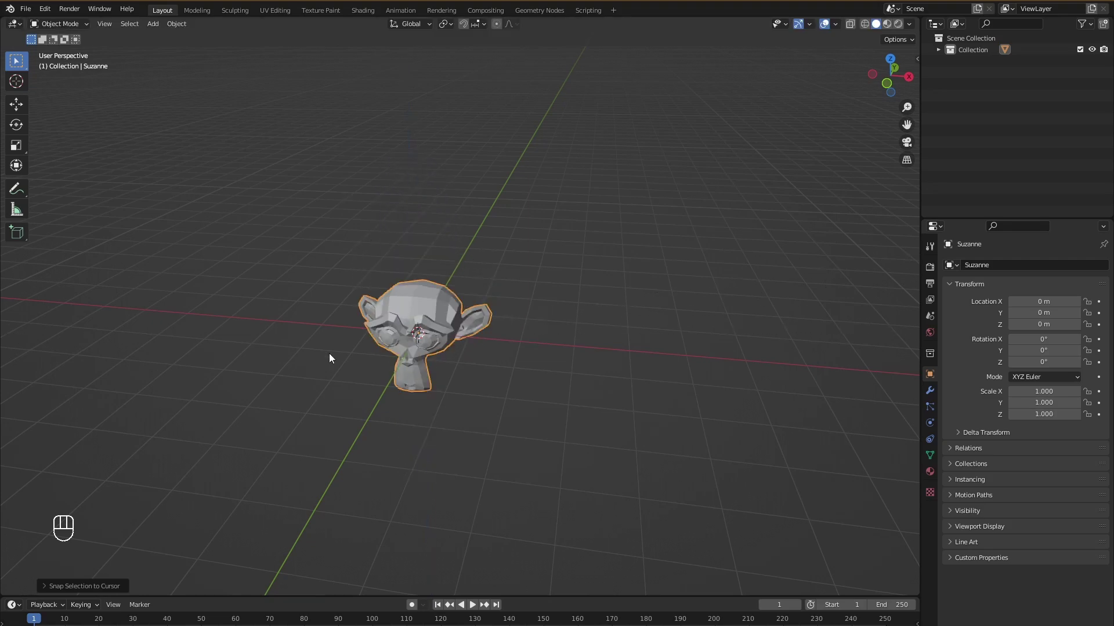
middle_click_drag(328, 353, 358, 367)
key("s")
key("y")
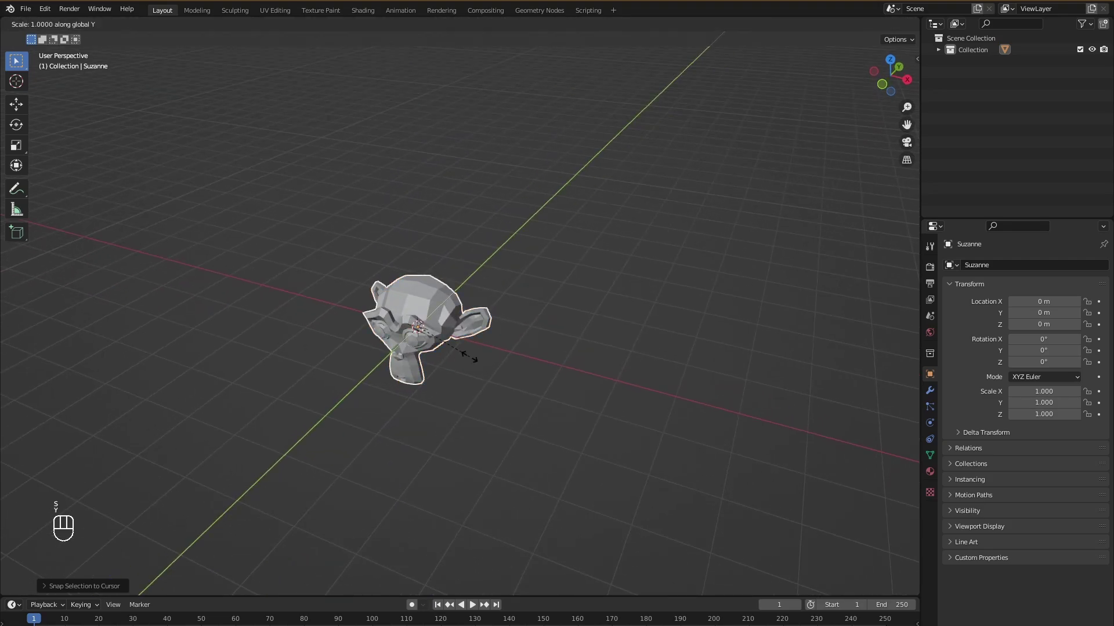
right_click(465, 353)
middle_click_drag(465, 353, 377, 348)
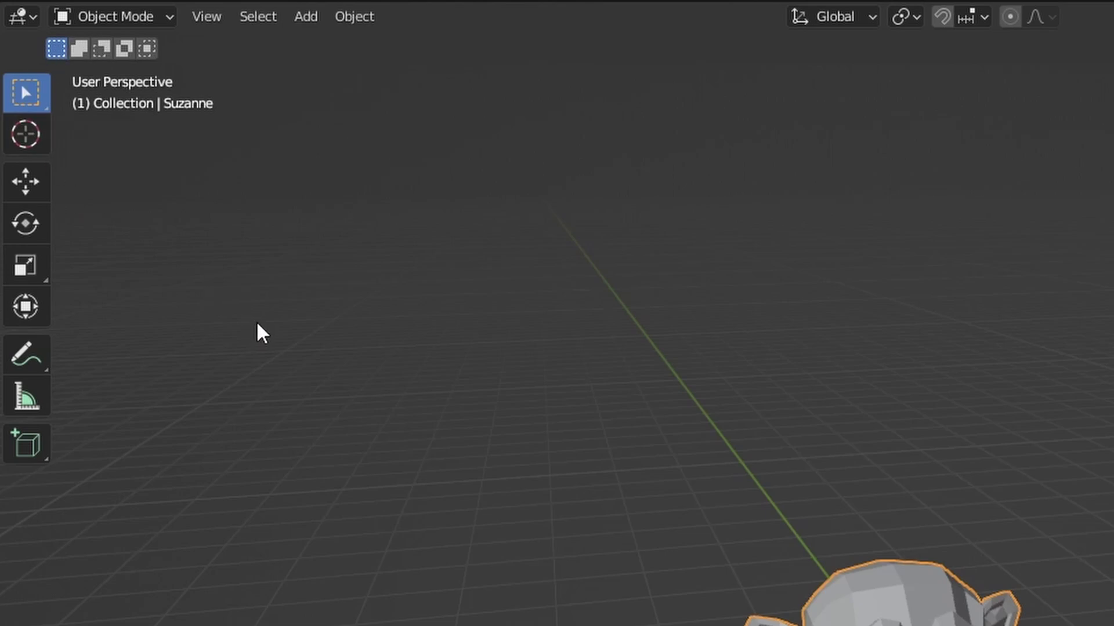
key("t")
key("t")
key("t")
key("t")
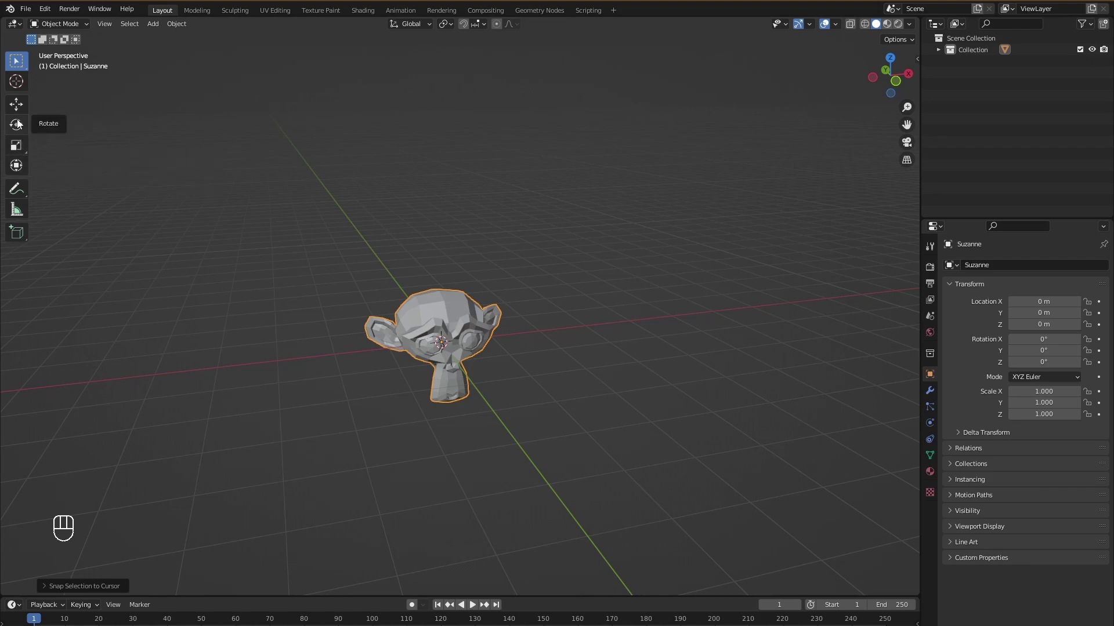
Raise Suzanne about 2 m with the Move gizmo and tilt her on all axes with Rotate
left_click(17, 113)
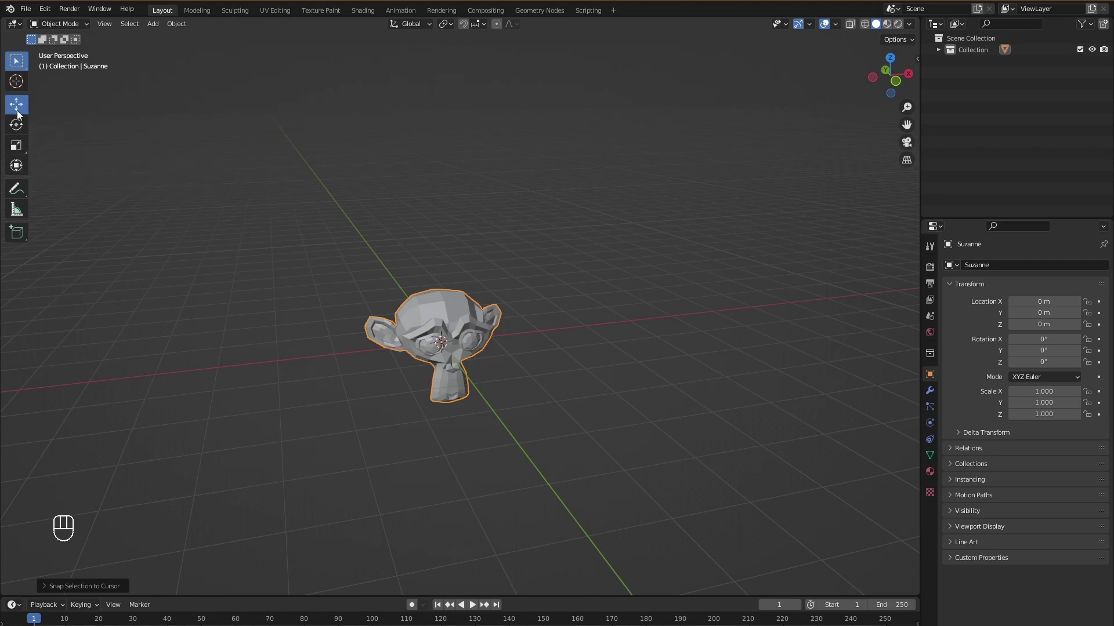
left_click_drag(441, 308, 402, 235)
left_click(16, 124)
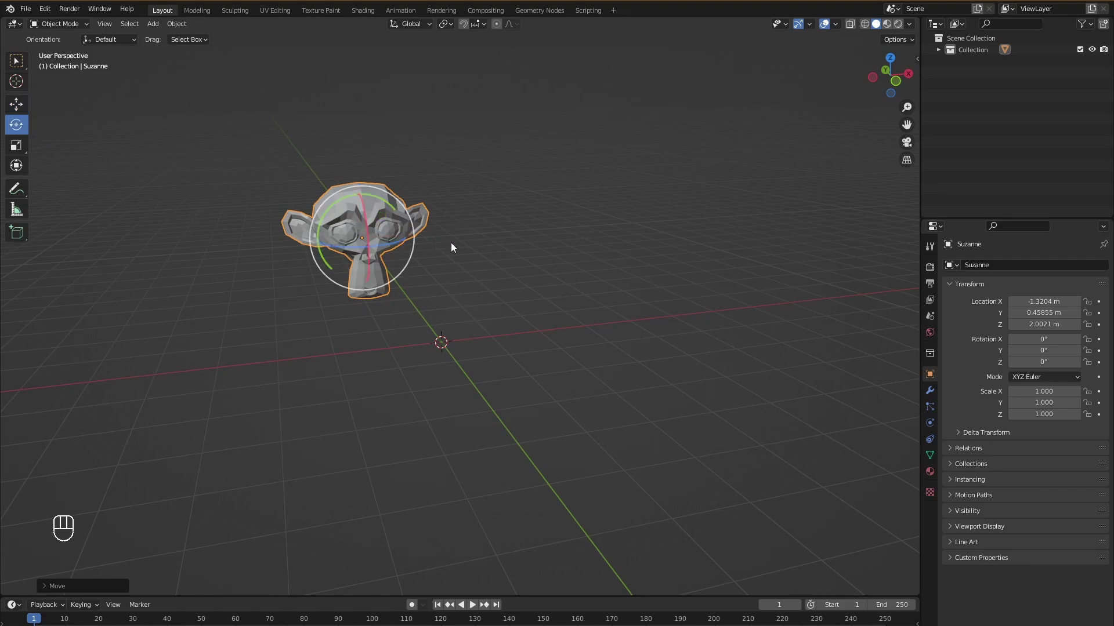
middle_click_drag(450, 242, 470, 261)
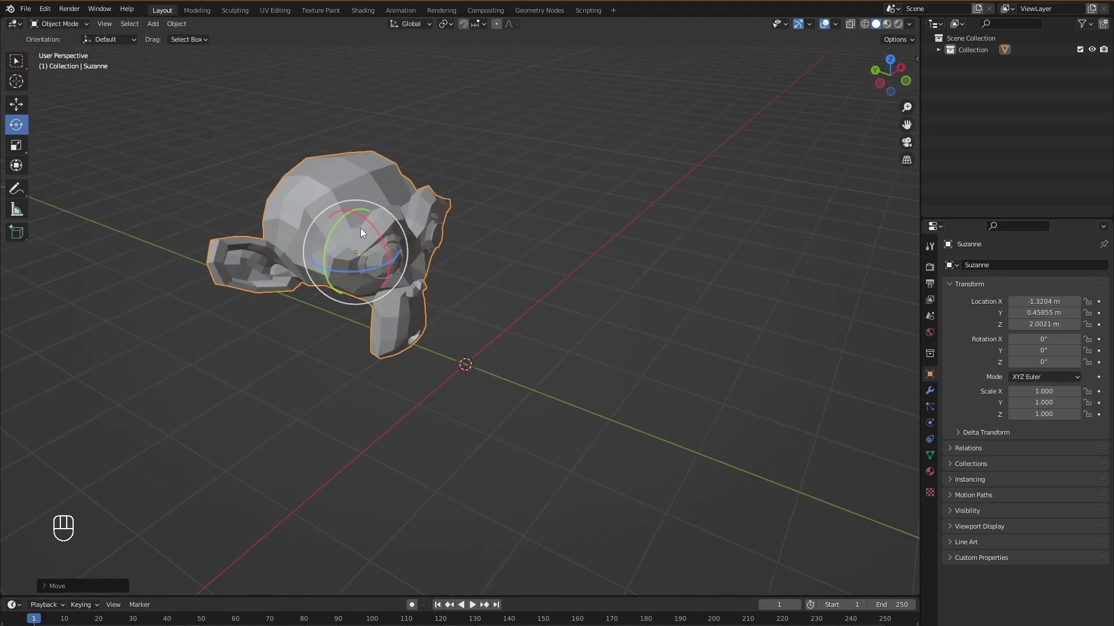
left_click_drag(360, 232, 409, 335)
left_click_drag(398, 252, 36, 146)
Stretch Suzanne unevenly to scale 1.499, 2.327, 1.573 with the Scale gizmo
left_click(19, 152)
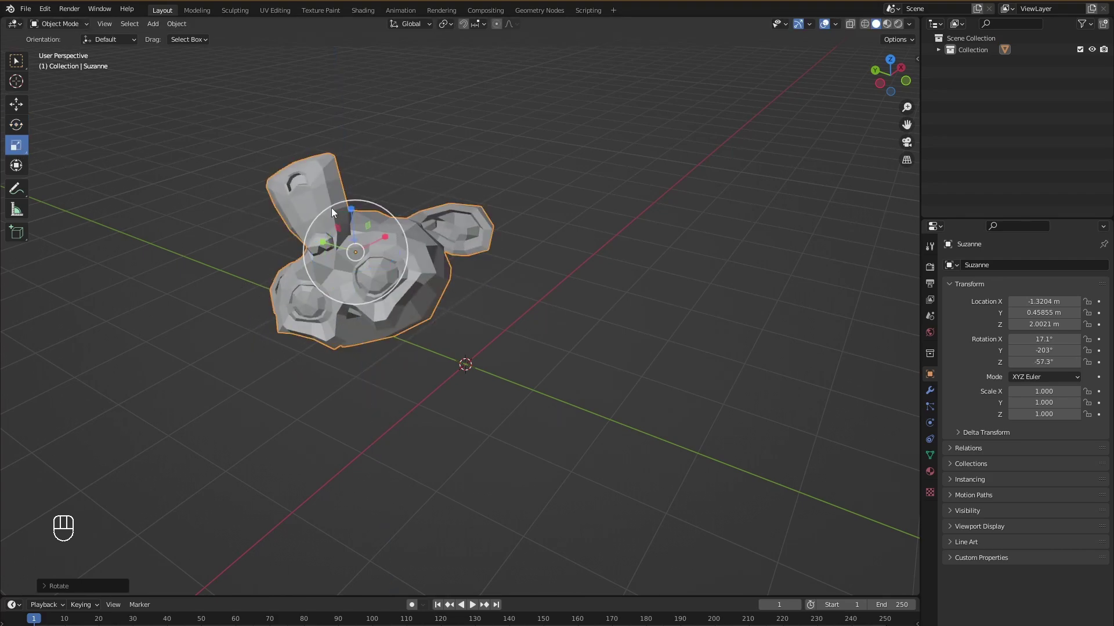
mouse_move(386, 236)
left_mouse_down()
mouse_move(440, 221)
mouse_move(336, 231)
mouse_move(383, 216)
left_mouse_up()
scroll(290, 174, "down", 5)
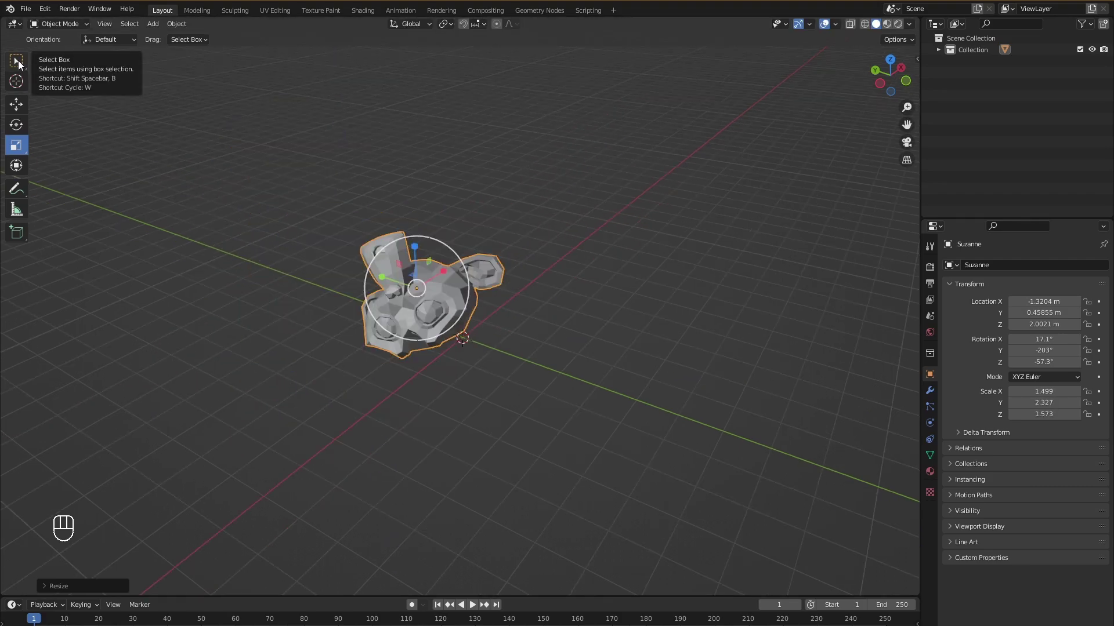
left_click(16, 61)
Try moving along X, scaling along X and rotating the monkey, cancelling each
key("shift+space")
key("s")
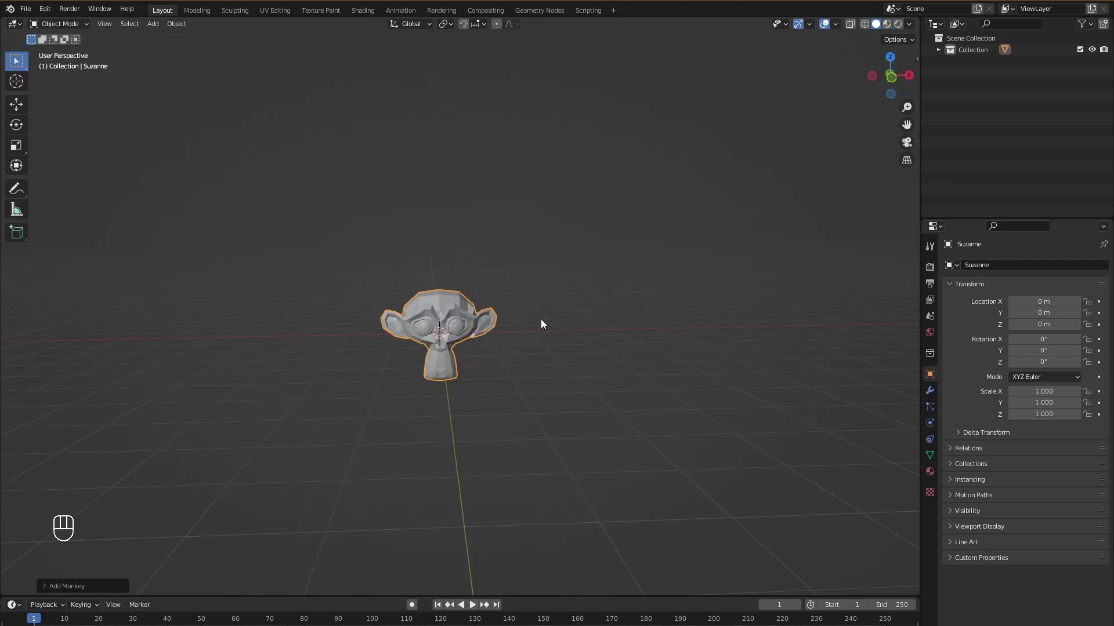
key("g")
key("x")
right_click(508, 363)
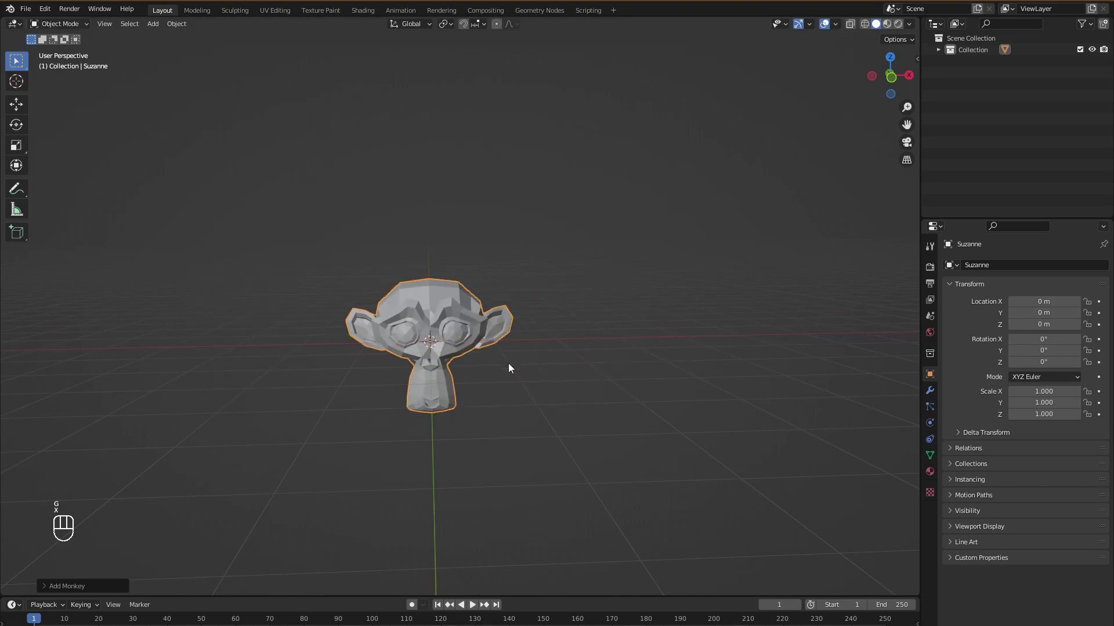
middle_click_drag(508, 363, 524, 388)
key("s")
key("x")
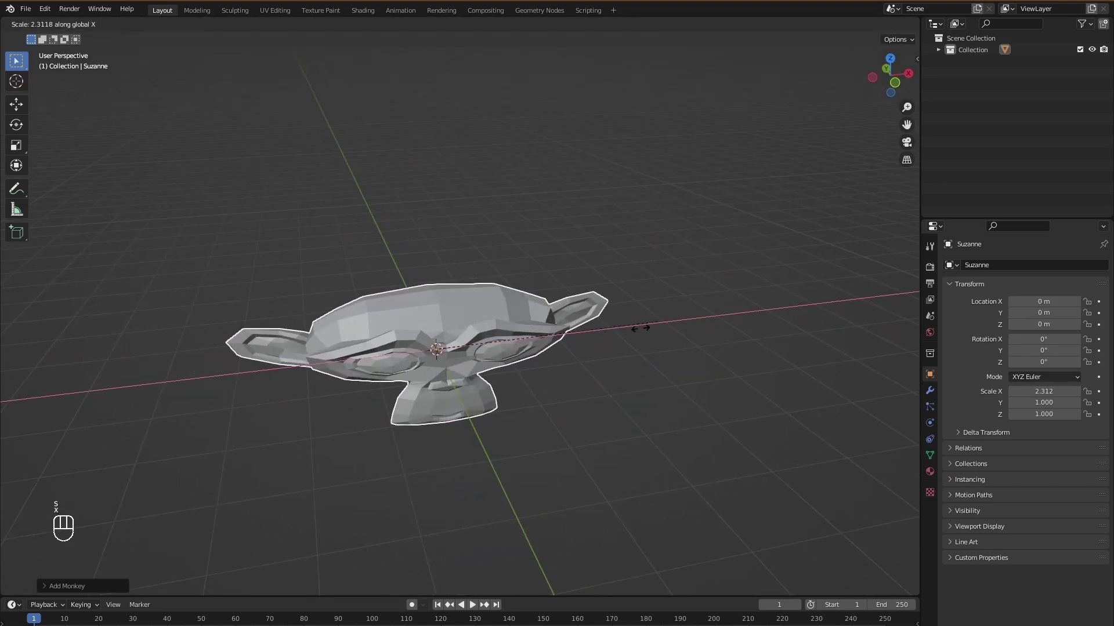
right_click(573, 327)
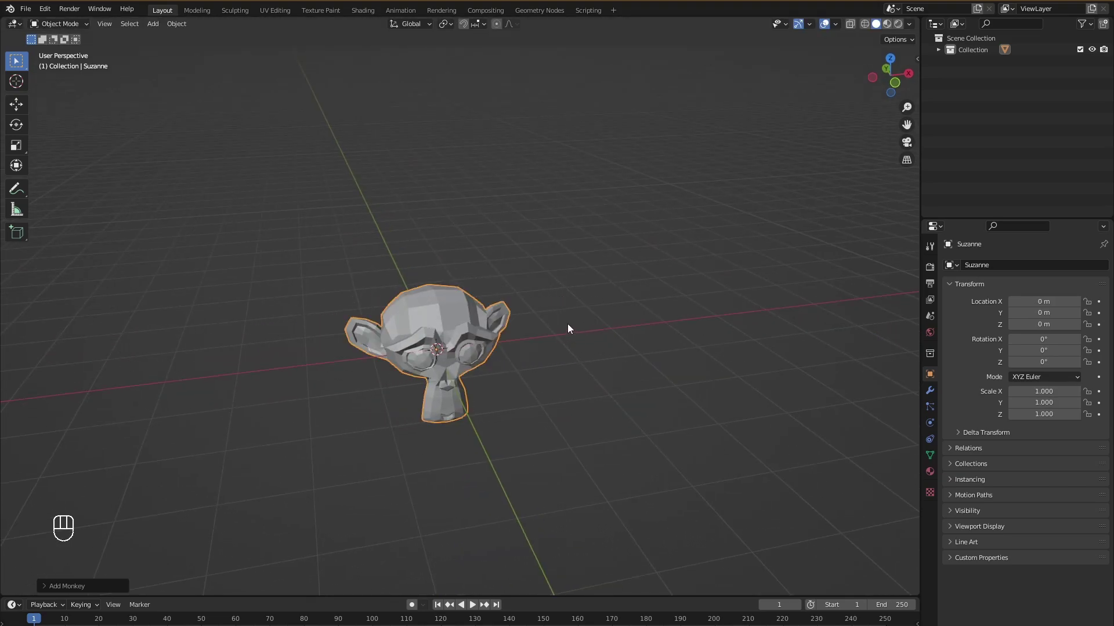
key("r")
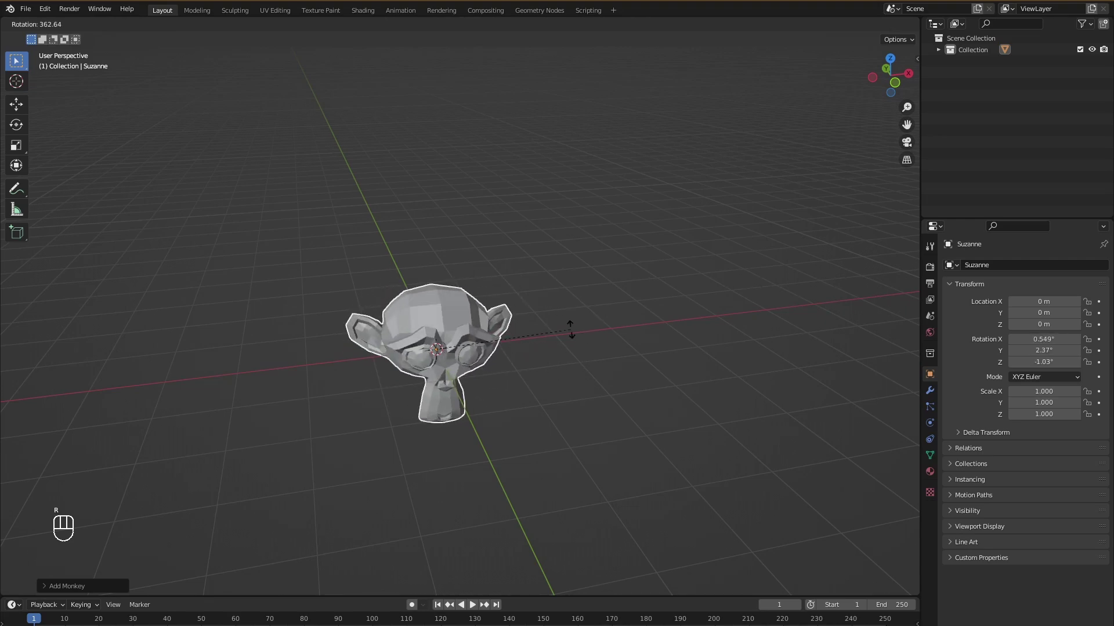
right_click(587, 319)
Shift the monkey about 0.57 m along Y with the Transform tool's gizmo arrow
scroll(586, 319, "down", 4)
scroll(522, 325, "up", 4)
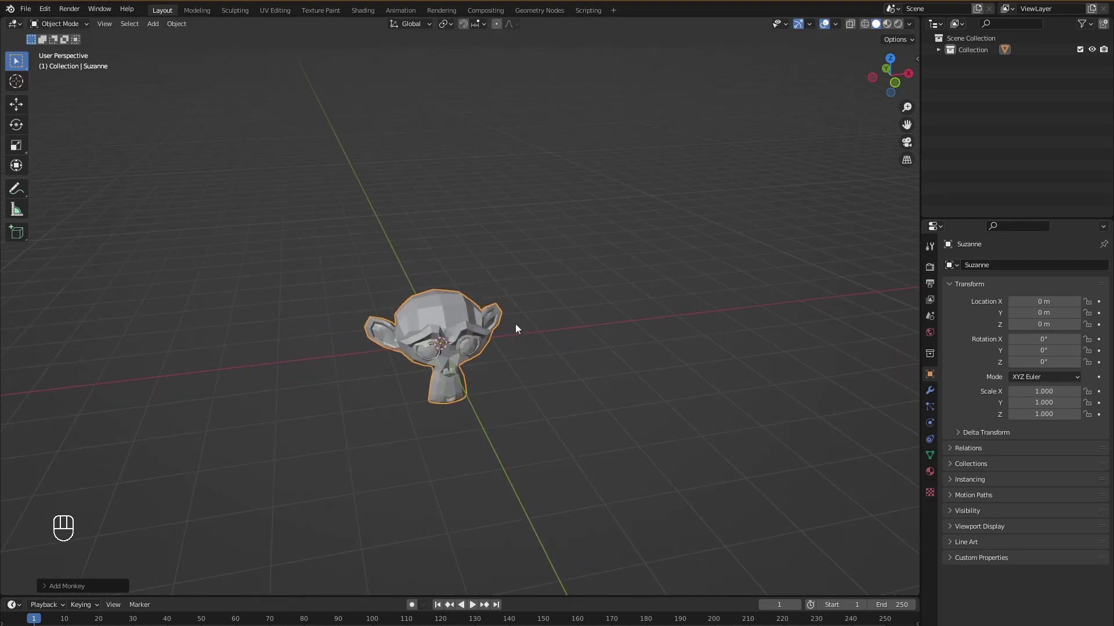
middle_click_drag(514, 323, 541, 311)
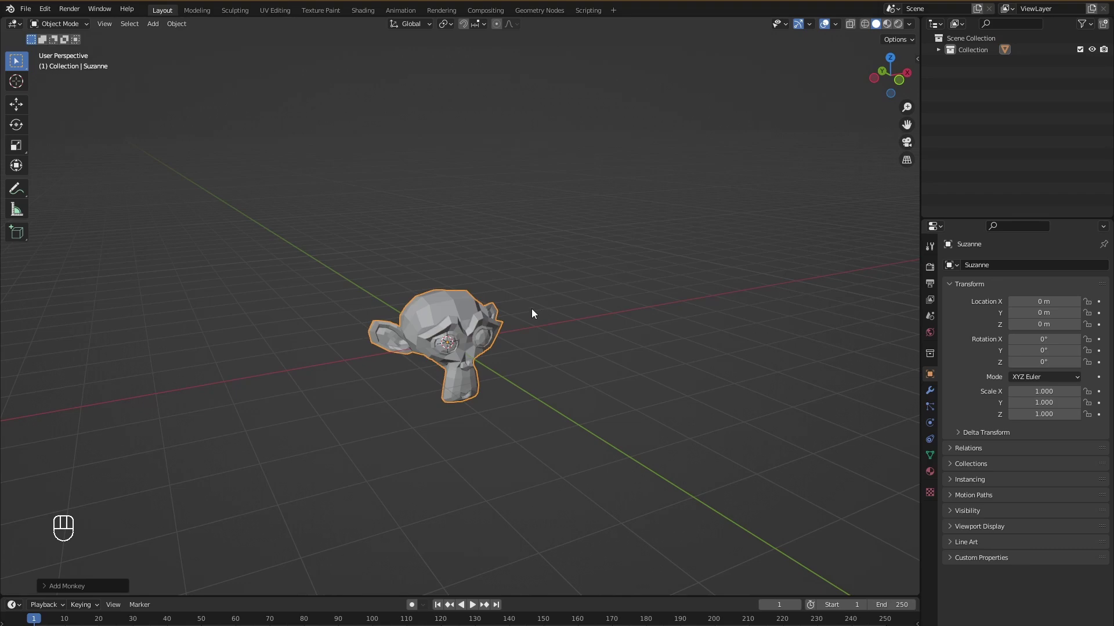
left_click(16, 166)
scroll(479, 349, "up", 3)
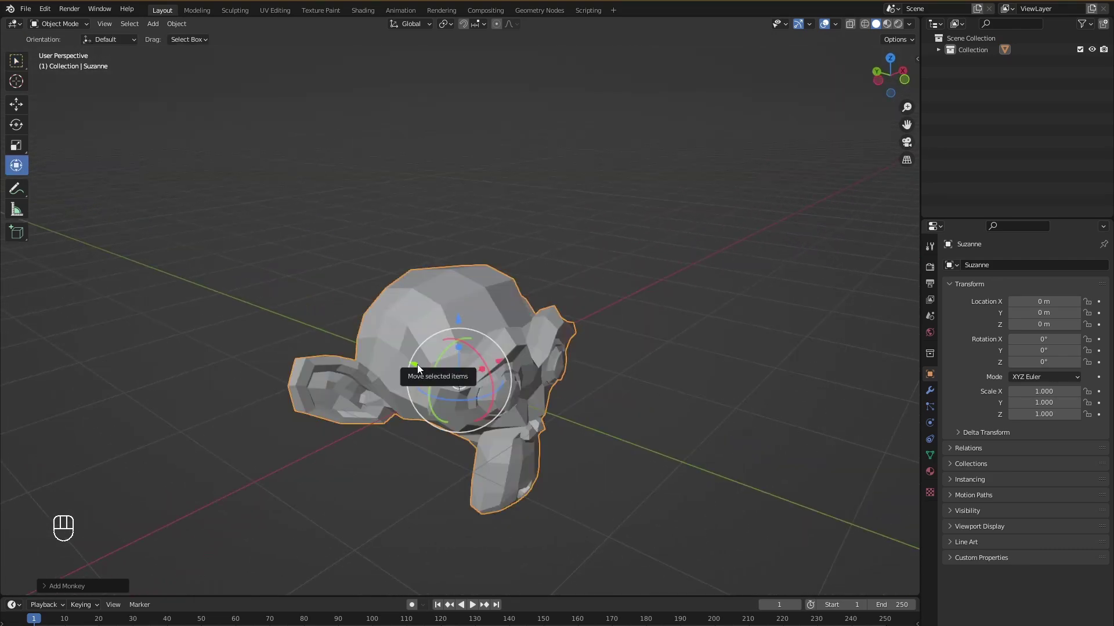
left_click_drag(459, 371, 389, 355)
Cancel the monkey's rotation and add an icosphere to the scene
key("Escape")
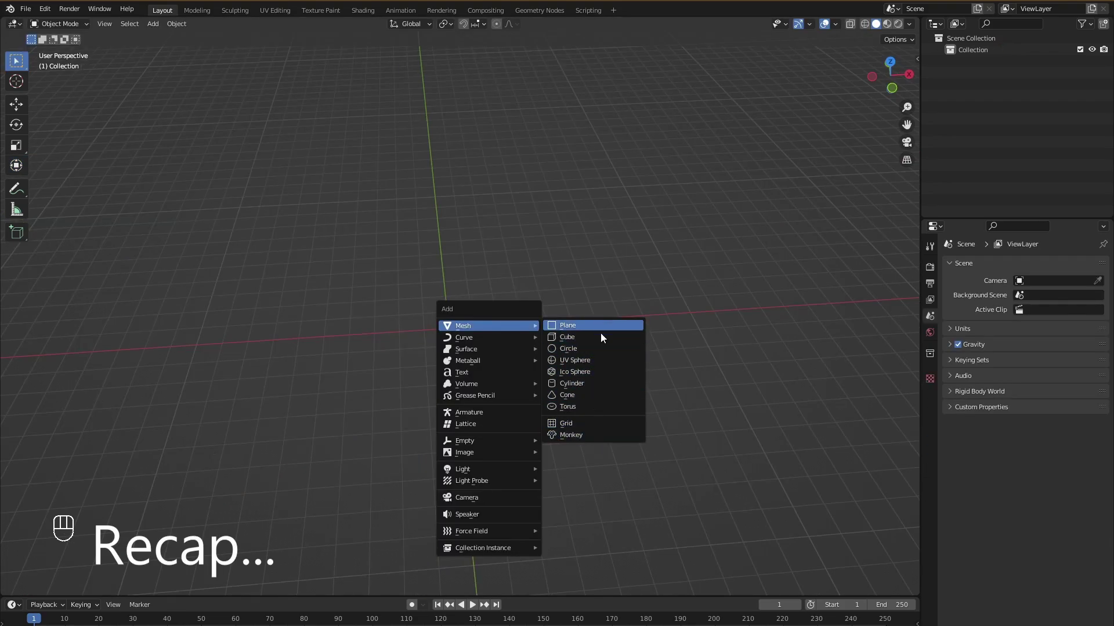
left_click(607, 374)
scroll(490, 371, "up", 6)
middle_click_drag(489, 371, 405, 399)
scroll(405, 399, "up", 2)
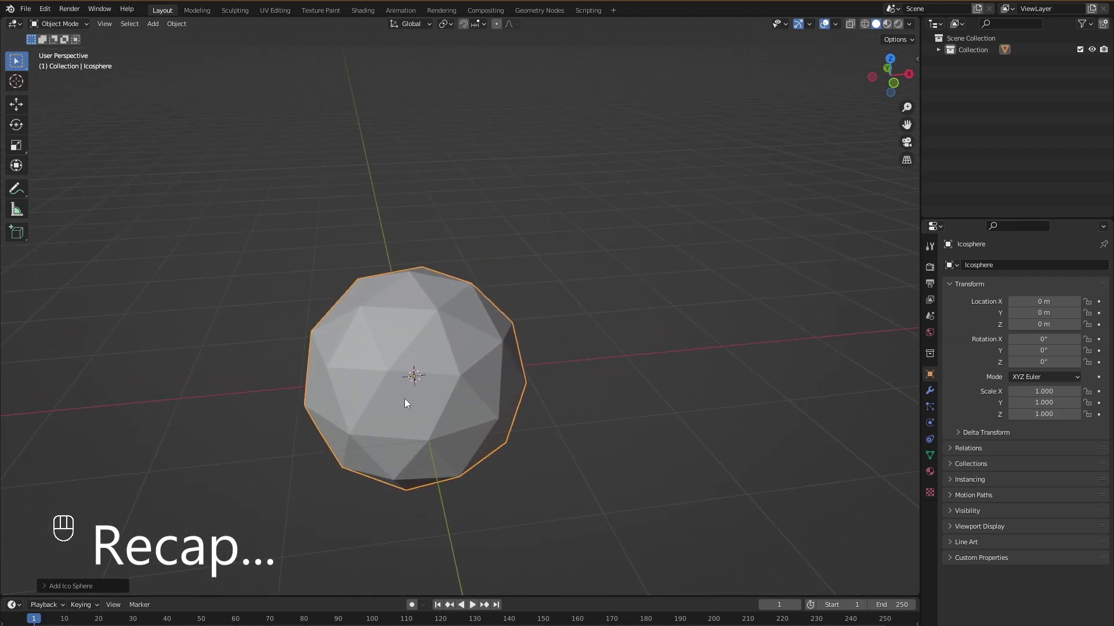
Set the icosphere's radius to 0.92 m and X location to 0.12 m in its redo panel
left_click(46, 586)
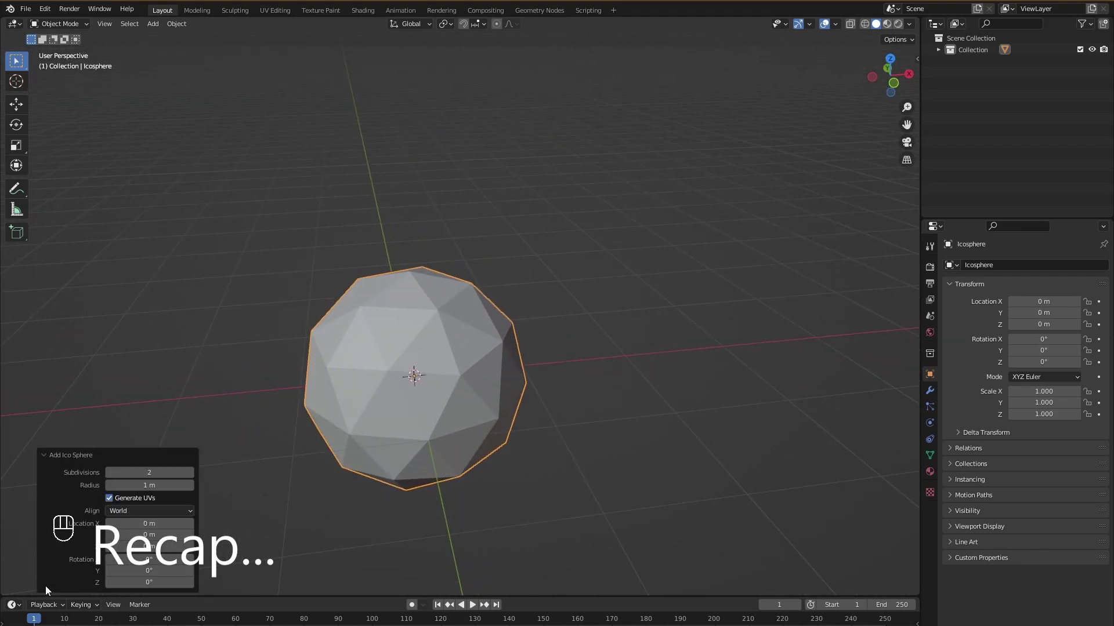
scroll(225, 464, "down", 4)
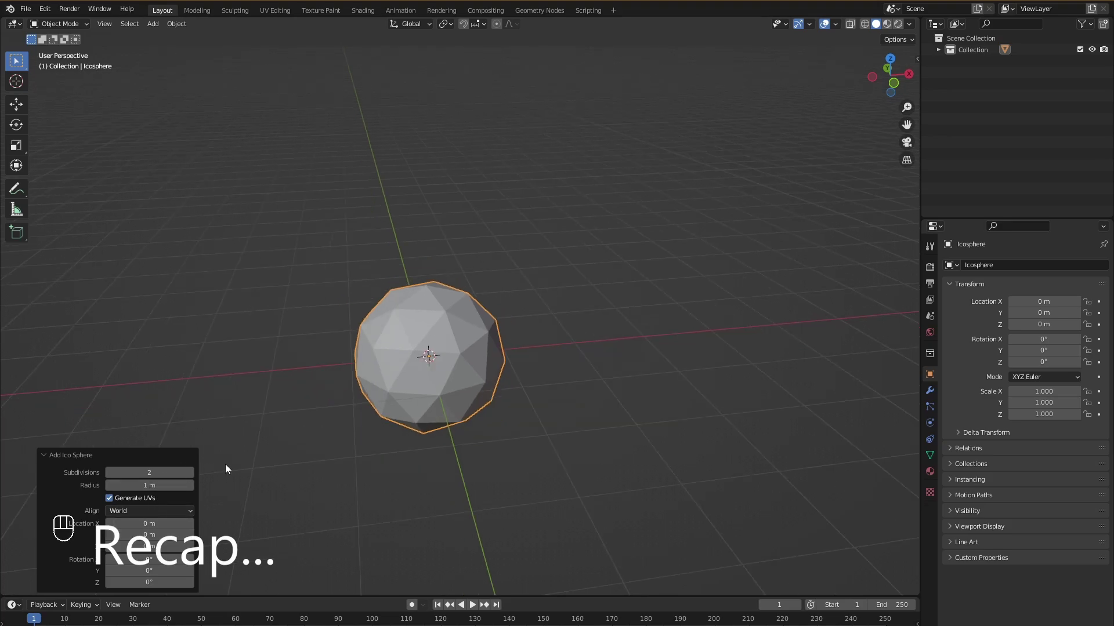
scroll(296, 465, "up", 1)
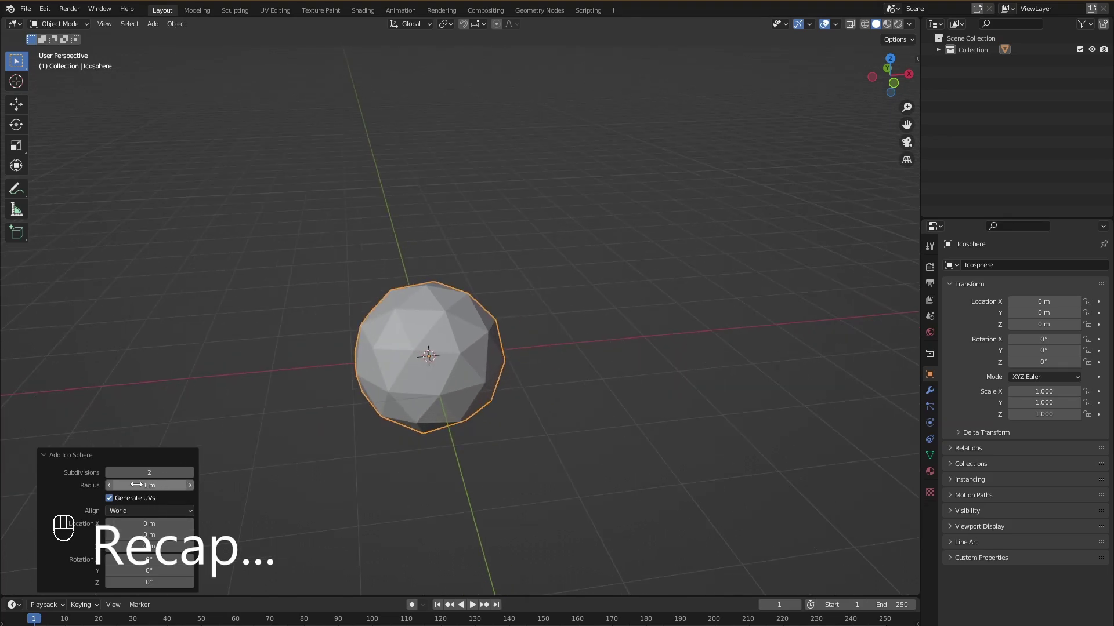
left_click_drag(136, 485, 186, 485)
left_click_drag(174, 524, 143, 524)
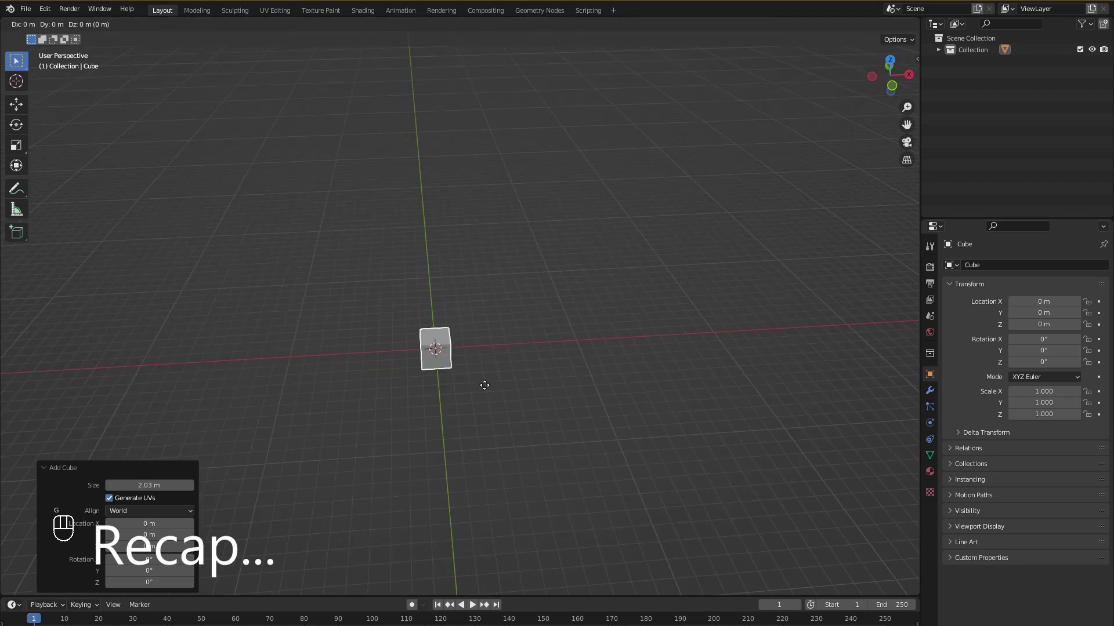
Try moving the cube along X, rotating and scaling it, cancelling each change
key("g")
key("x")
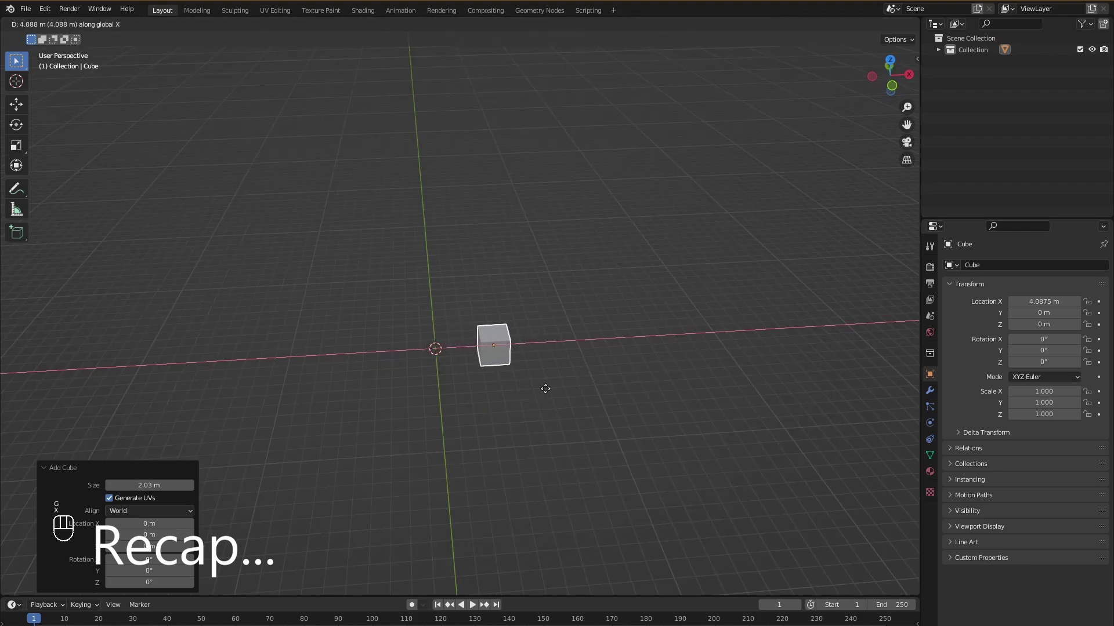
key("Escape")
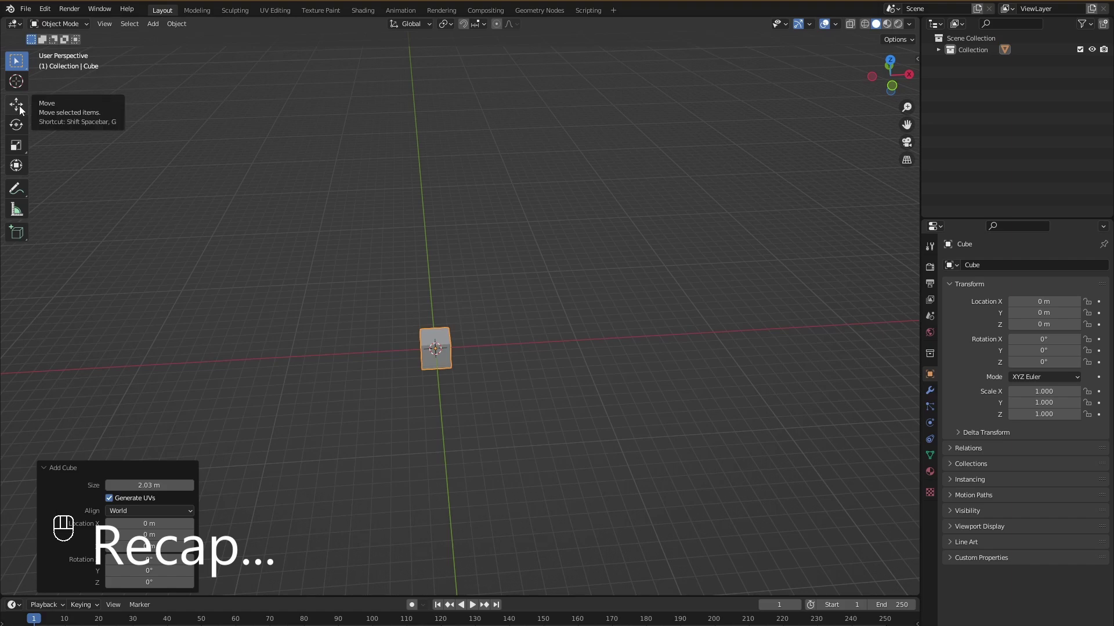
key("r")
key("Escape")
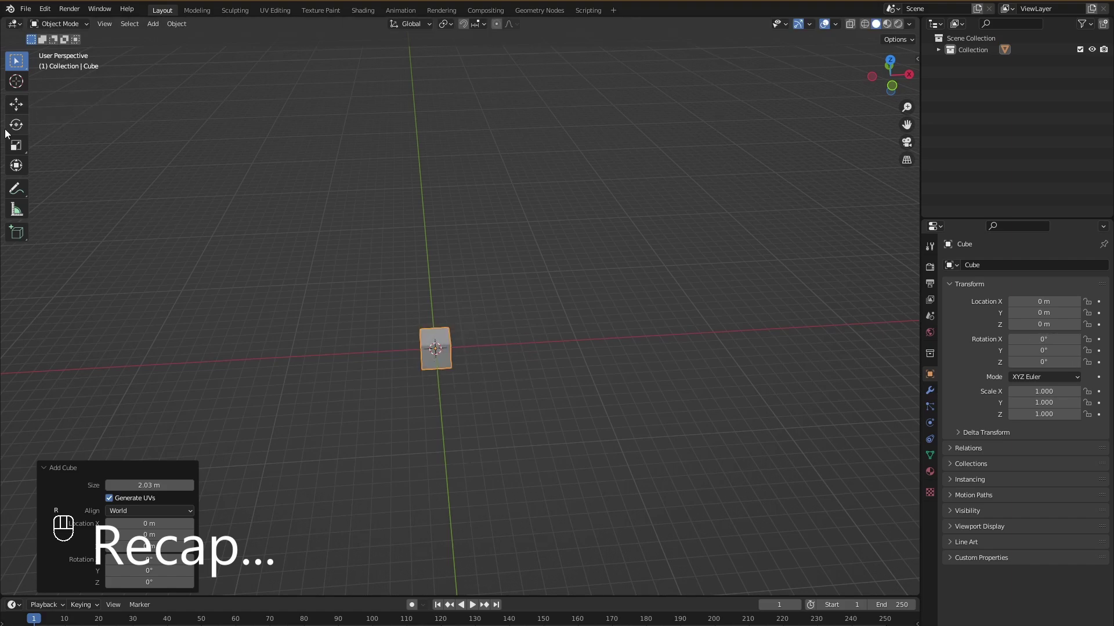
key("s")
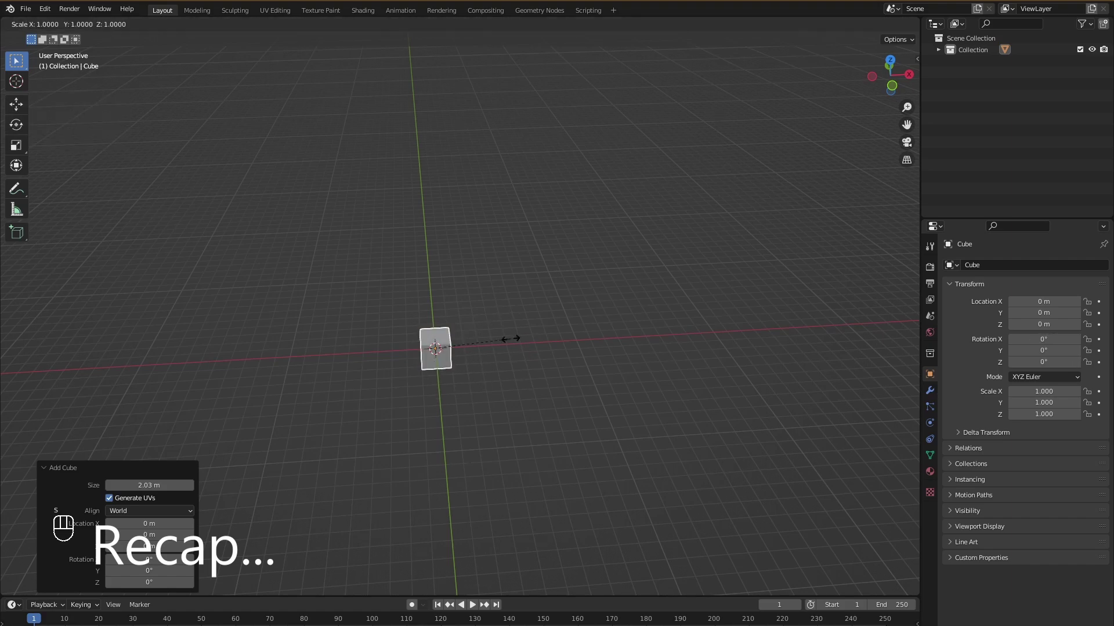
key("Escape")
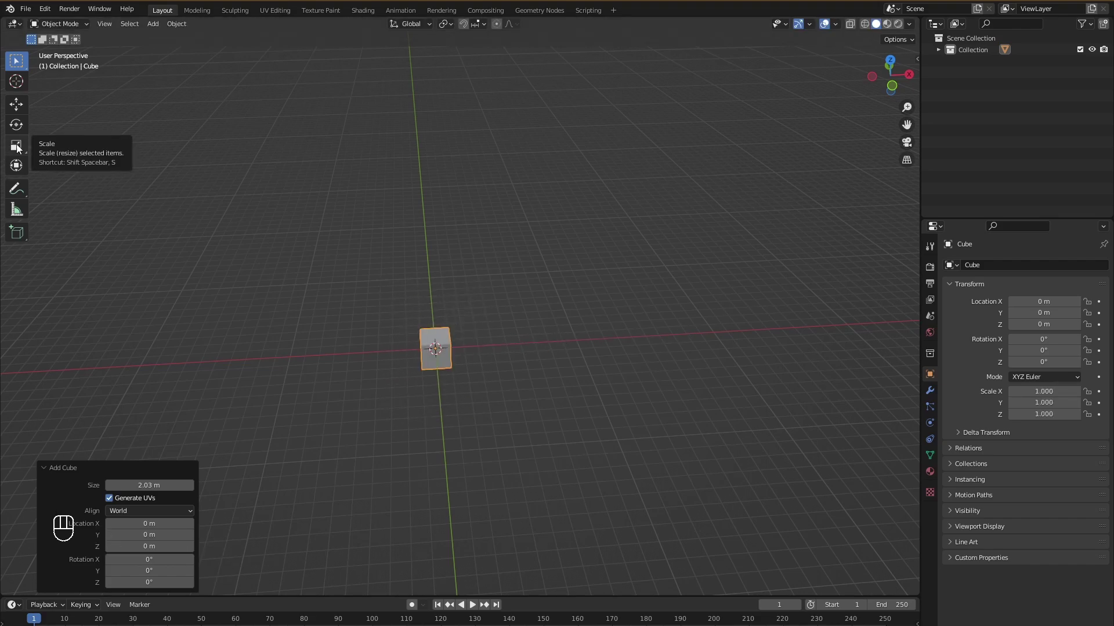
Frame the cube in view, select it and delete it
key("KP_Decimal")
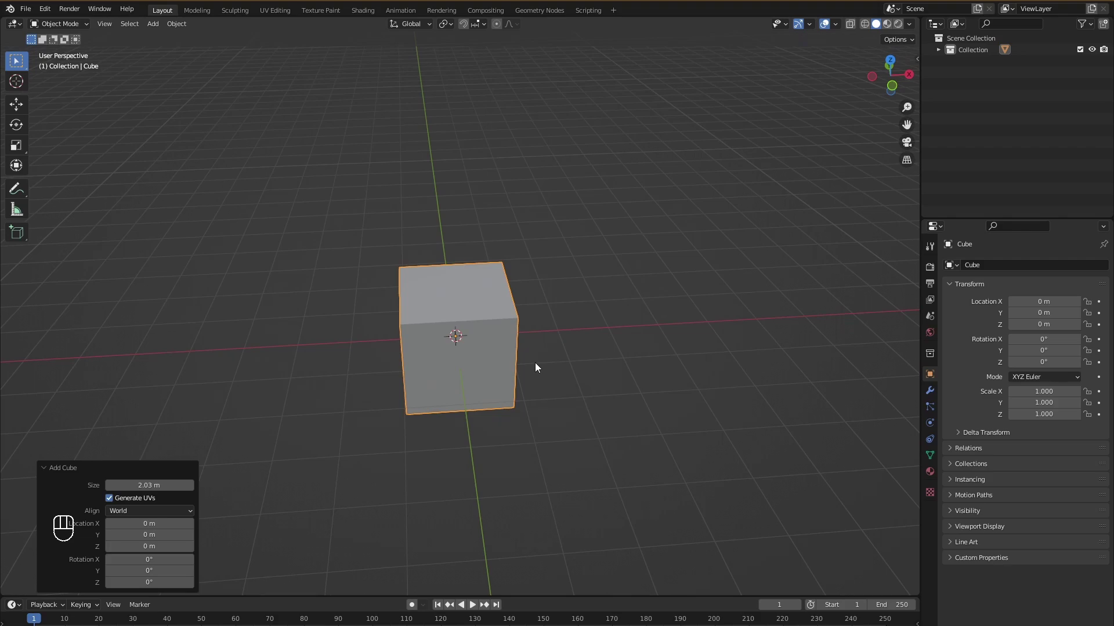
left_click_drag(504, 268, 560, 410)
key("Delete")
key("shift+a")
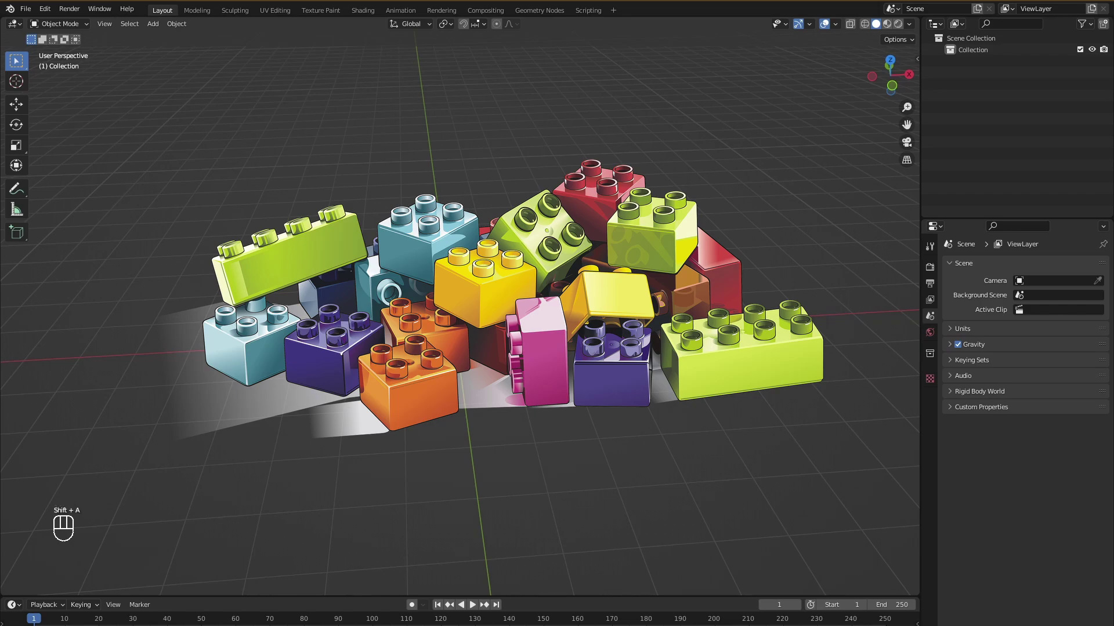
Add a floor plane and scale it up large
key("shift+a")
left_click(544, 332)
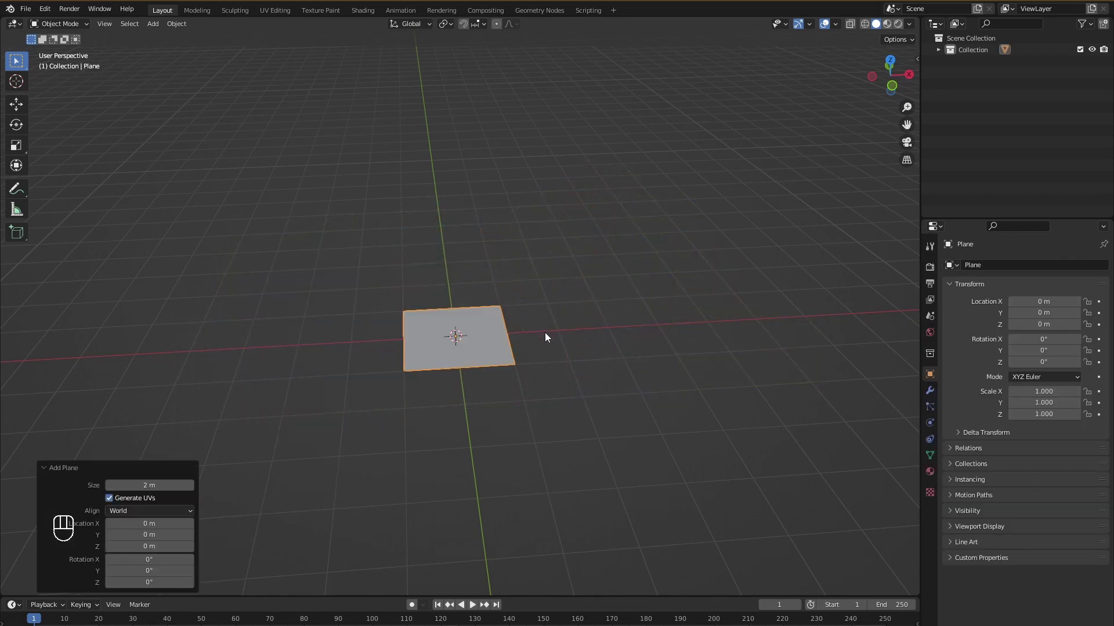
scroll(544, 333, "down", 5)
mouse_move(544, 332)
middle_mouse_down()
mouse_move(559, 315)
mouse_move(551, 325)
middle_mouse_up()
scroll(551, 324, "up", 5)
key("s")
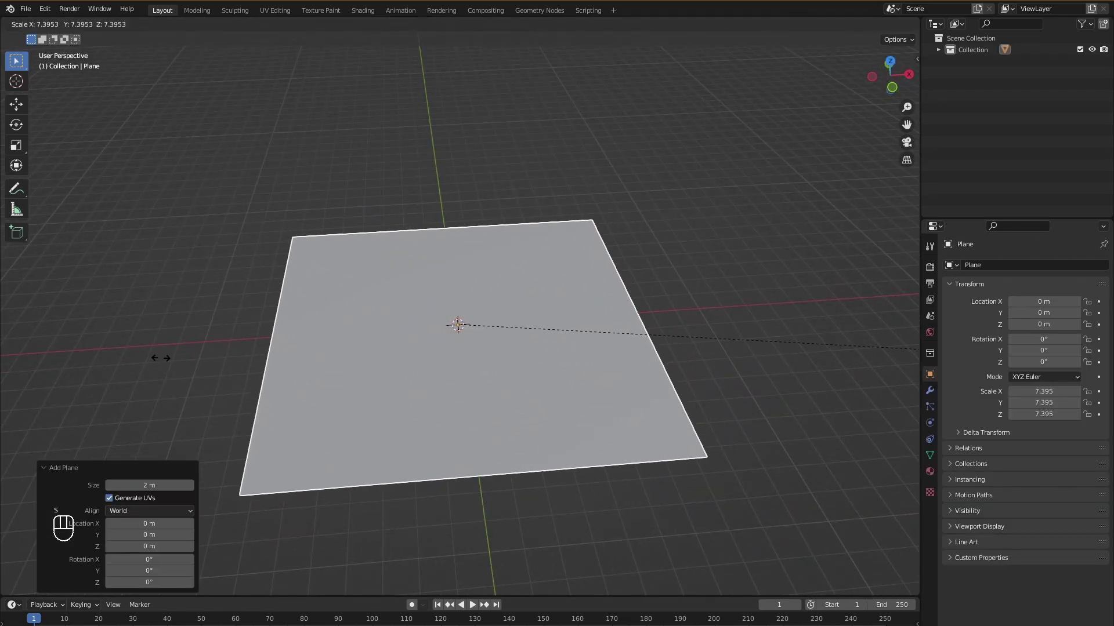
left_click(635, 303)
Add a cube and raise it about 1 m along Z
key("shift+a")
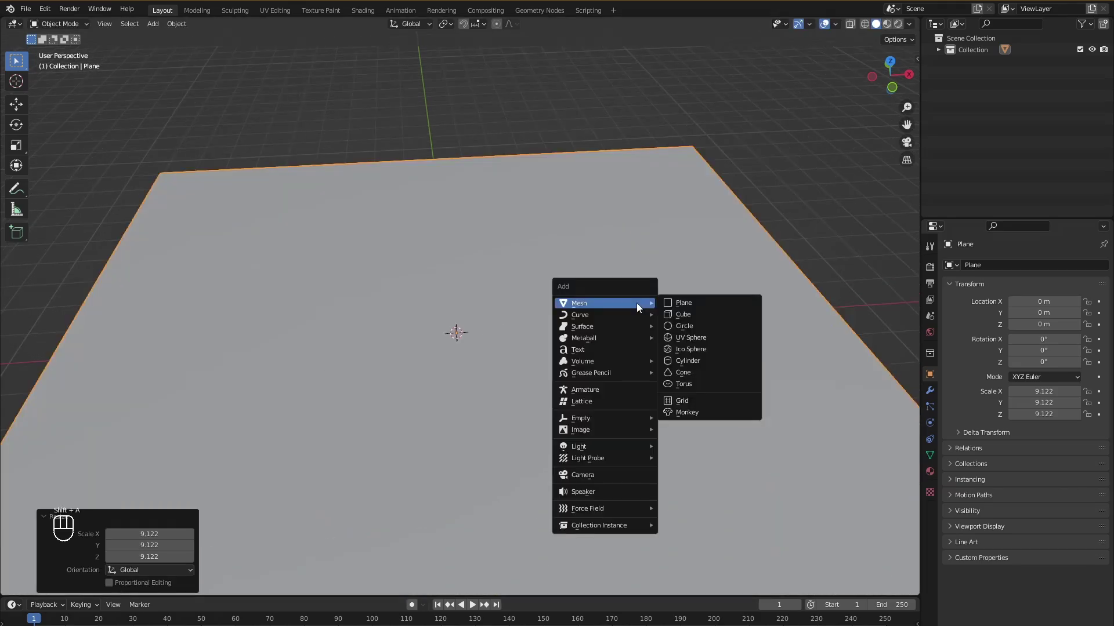
left_click(709, 318)
middle_click_drag(712, 323, 580, 325)
key("g")
key("z")
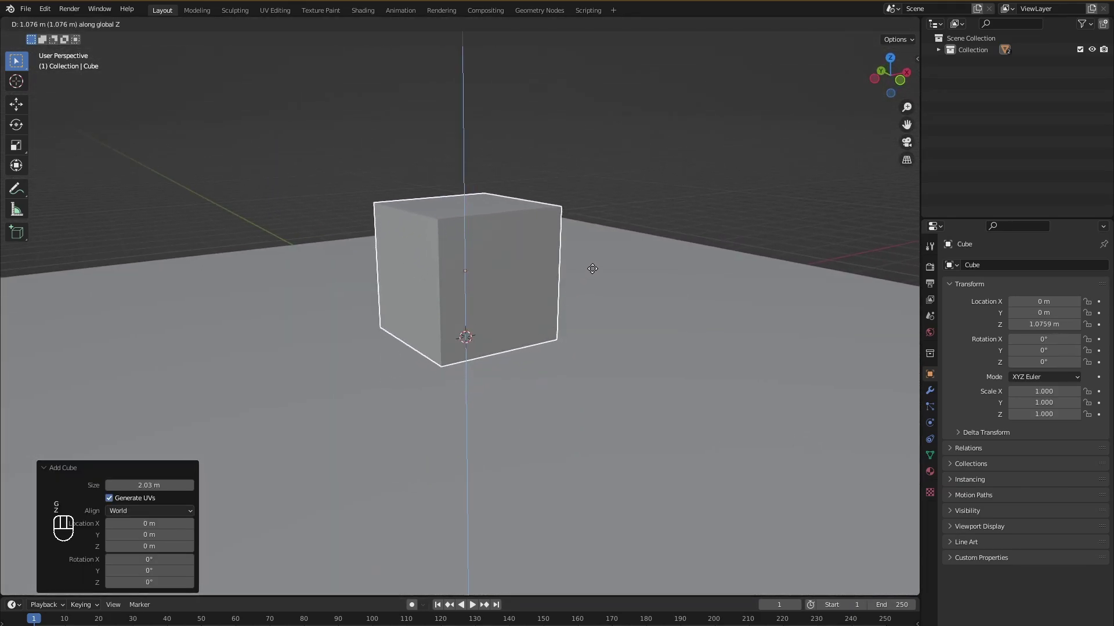
left_click(592, 273)
middle_click_drag(592, 273, 609, 349)
Thin the cube along X and Y into a slender pole
key("s")
key("x")
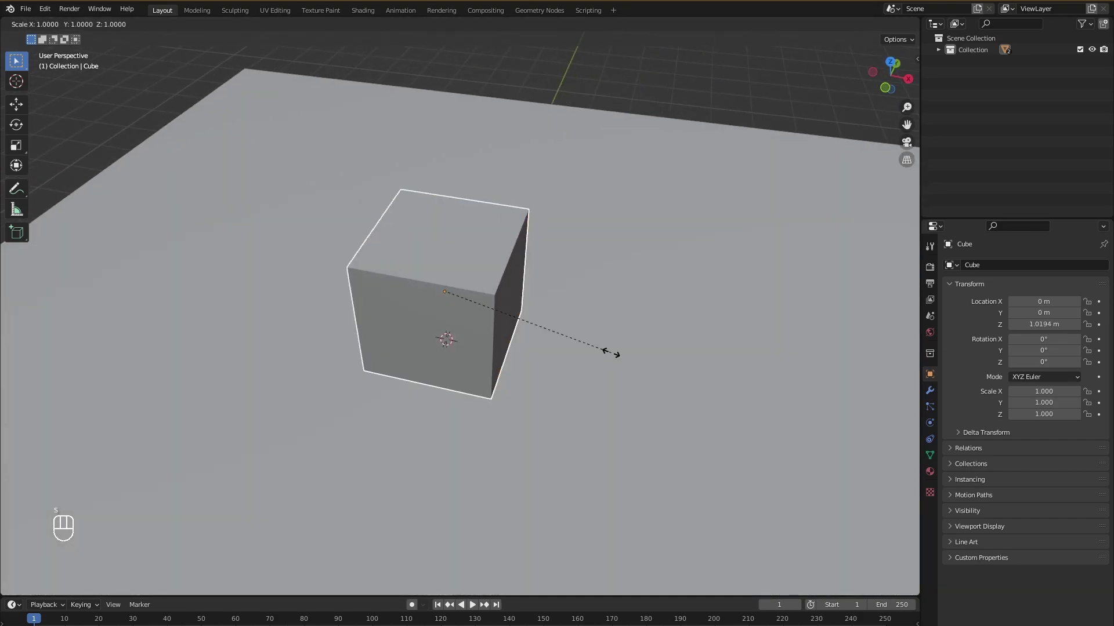
left_click(463, 293)
key("s")
key("y")
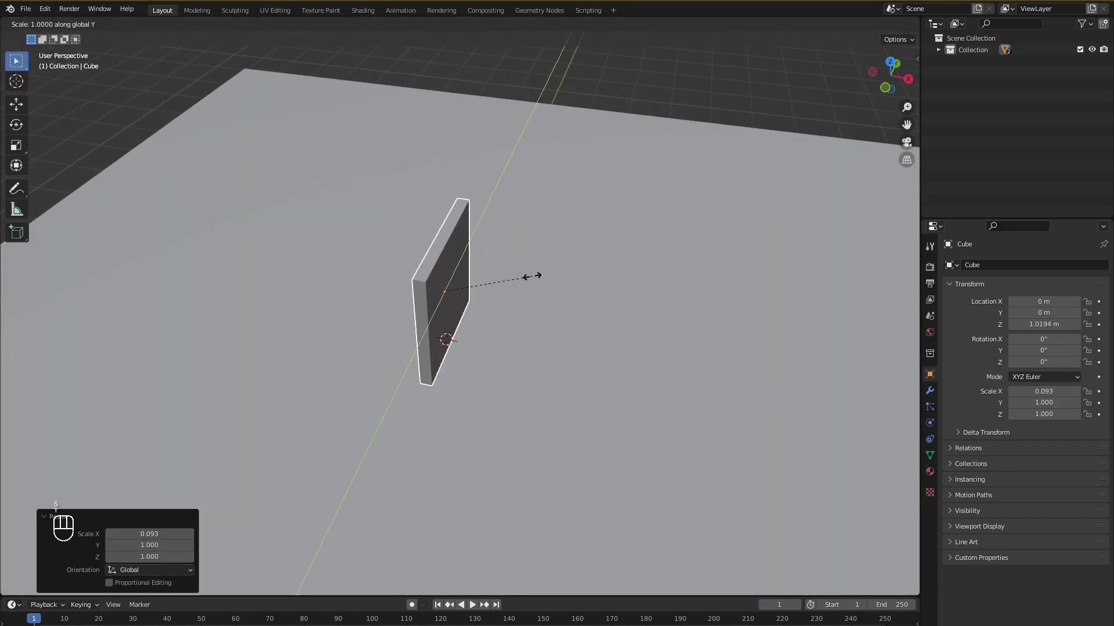
left_click(450, 284)
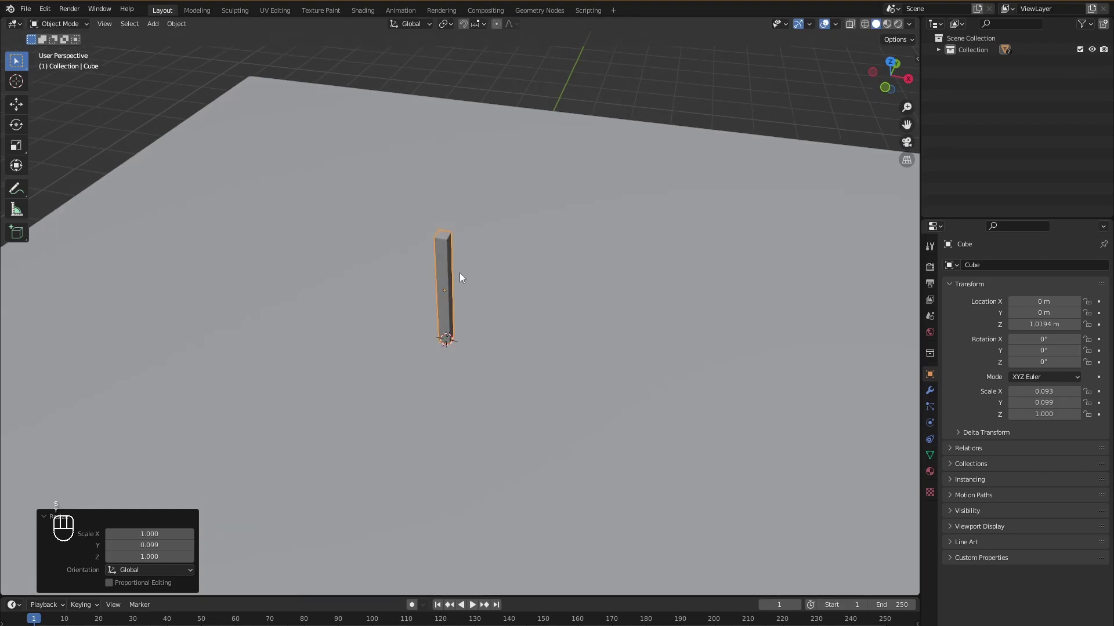
Add a UV sphere, scale it to 0.398 and raise it to Z 2.66 m atop the pole
middle_click_drag(460, 273, 459, 290)
key("shift+a")
mouse_move(461, 289)
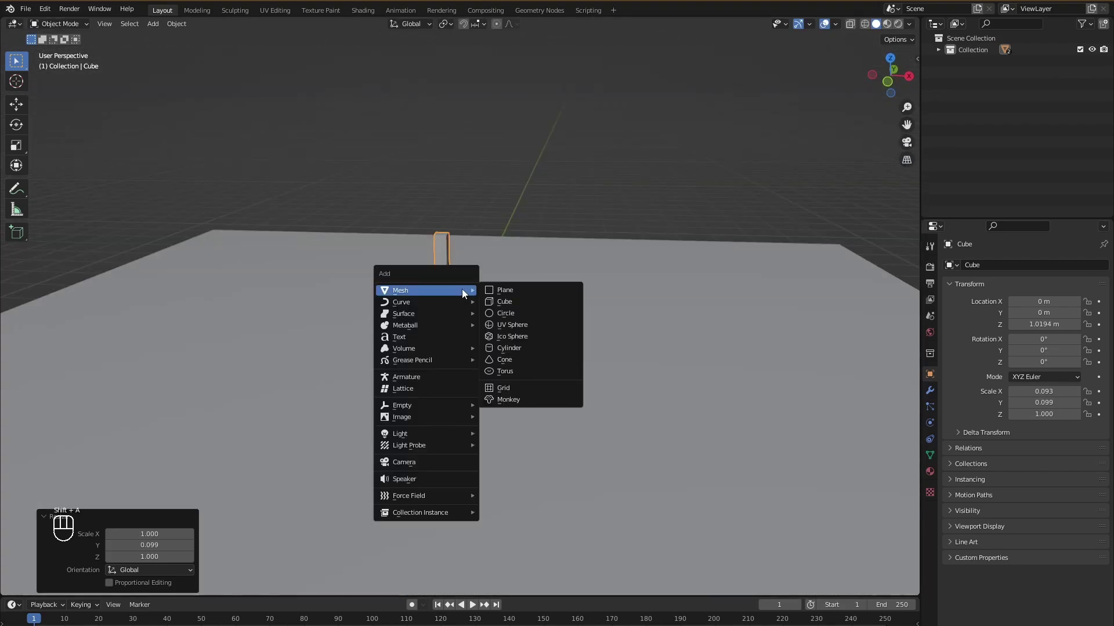
left_click(539, 326)
key("s")
left_click(529, 387)
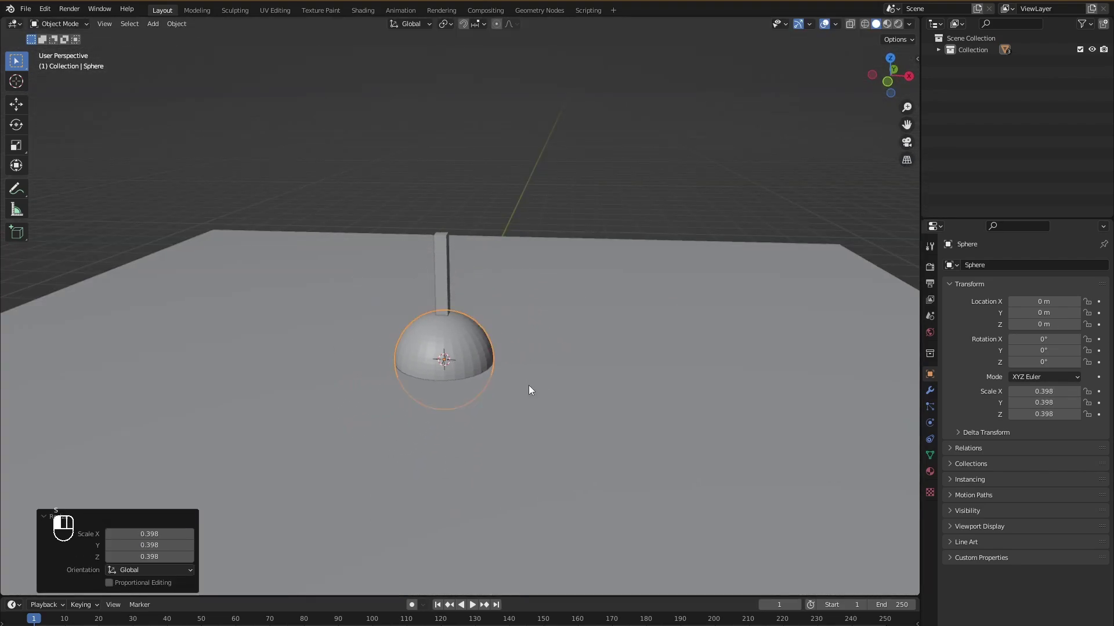
key("g")
key("z")
left_click(565, 216)
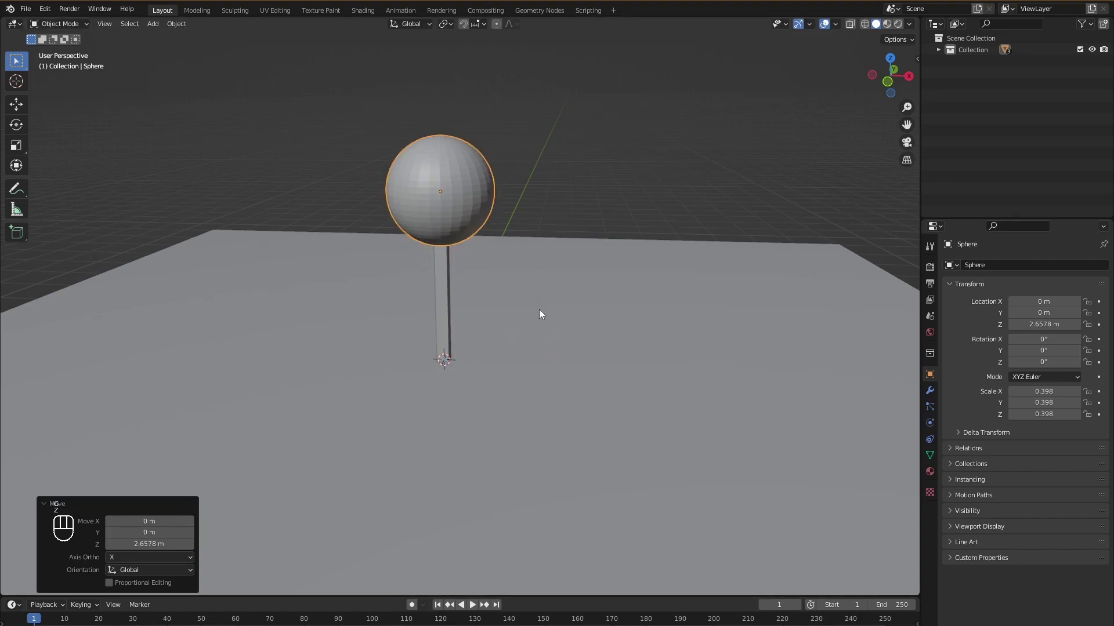
Orbit and zoom around the finished street lamp to inspect it
middle_click_drag(539, 313, 512, 293)
scroll(539, 279, "down", 2)
scroll(544, 316, "up", 2)
scroll(551, 276, "up", 1)
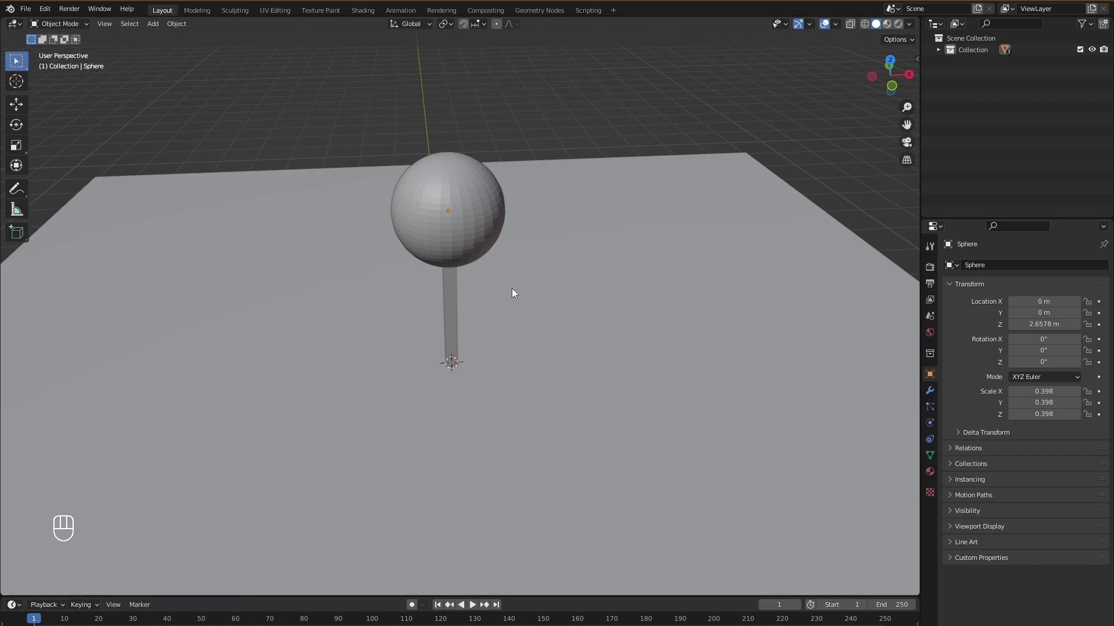
scroll(512, 293, "down", 2)
middle_click_drag(512, 293, 618, 335)
scroll(539, 301, "up", 2)
Select the sphere and add a grid object below it
left_click(495, 248)
key("shift+a")
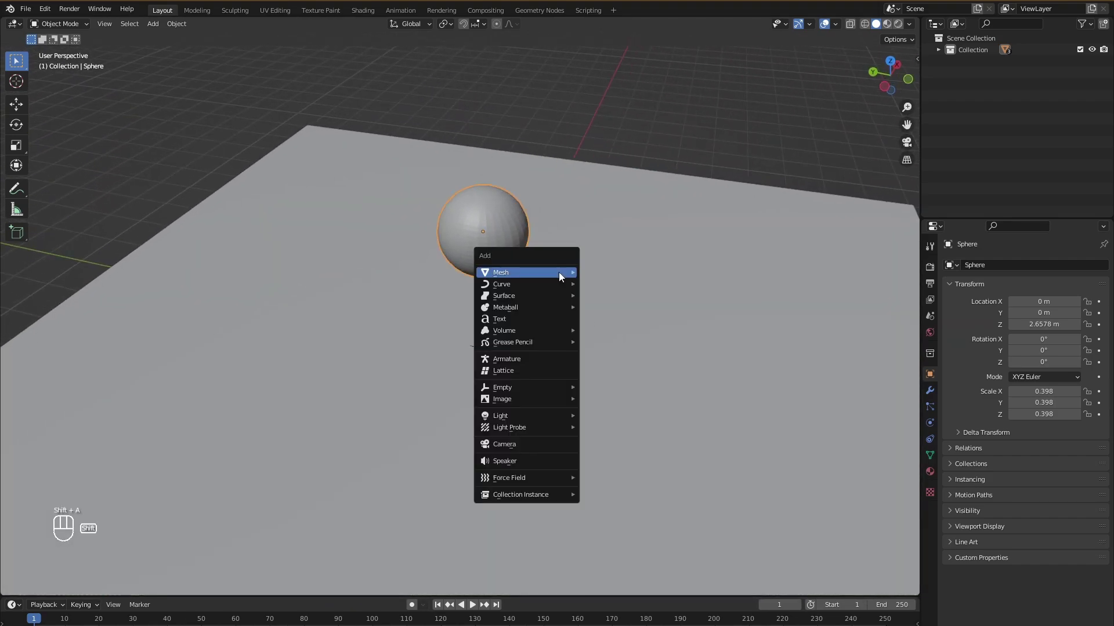
mouse_move(559, 272)
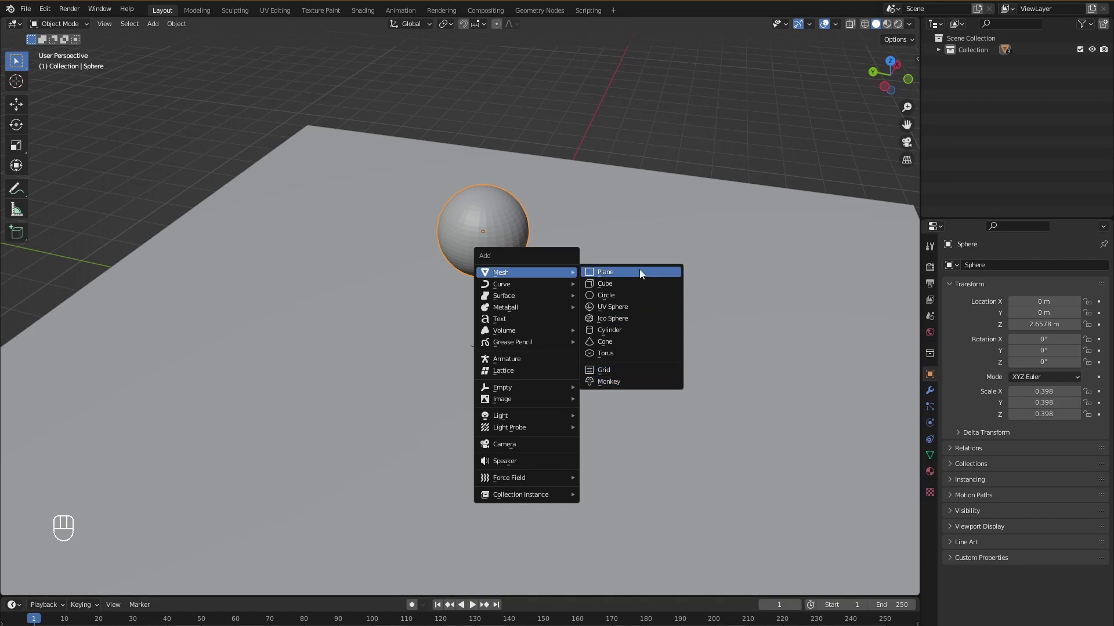
left_click(628, 367)
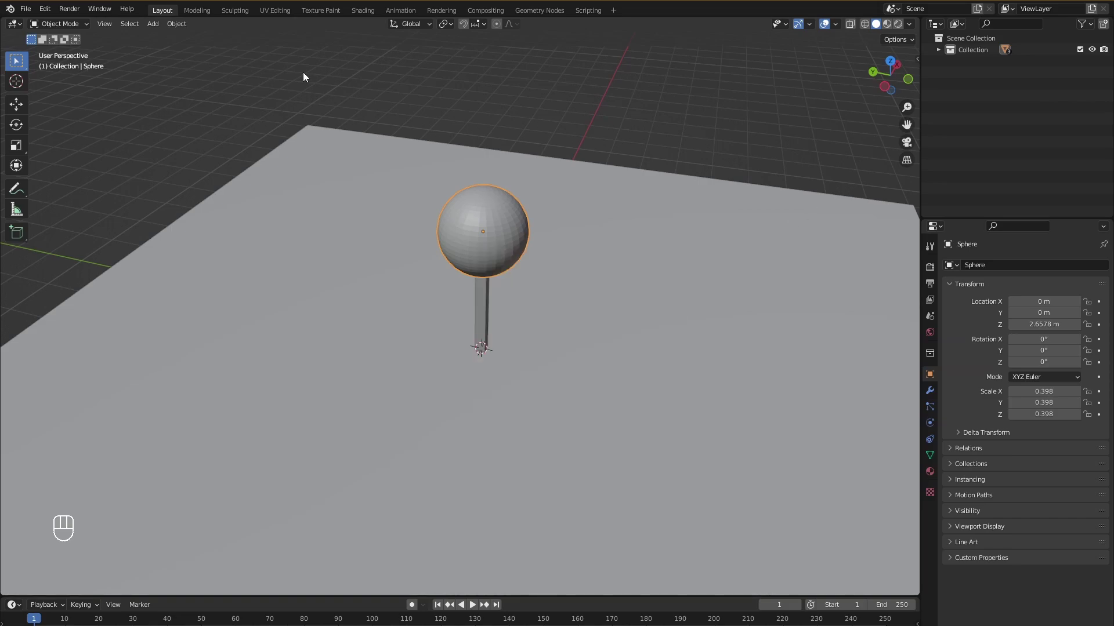
scroll(612, 400, "down", 5)
middle_click_drag(601, 385, 576, 298)
Select and then deselect the ground plane, then bring up the Add menu
left_click(576, 298)
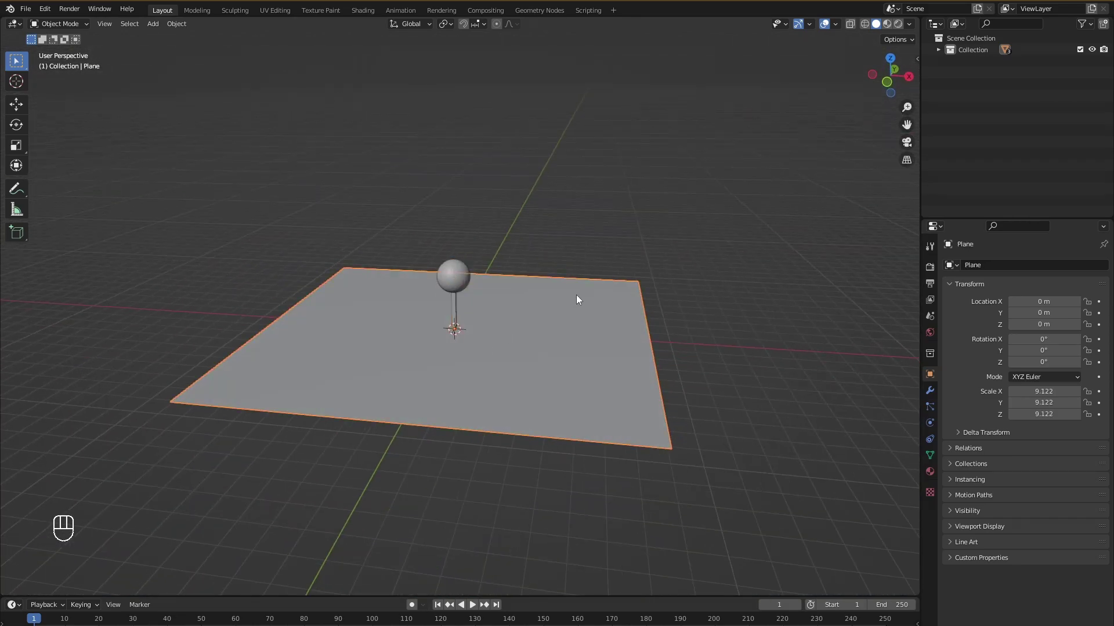
scroll(613, 315, "up", 3)
scroll(673, 305, "down", 3)
key("alt+a")
scroll(713, 307, "up", 3)
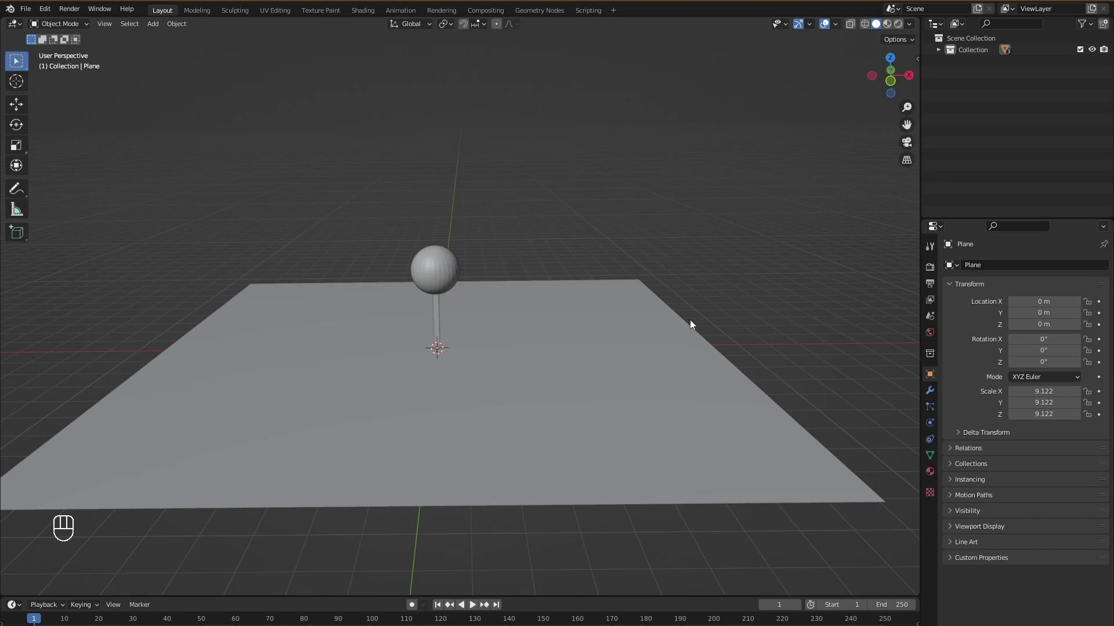
key("shift+a")
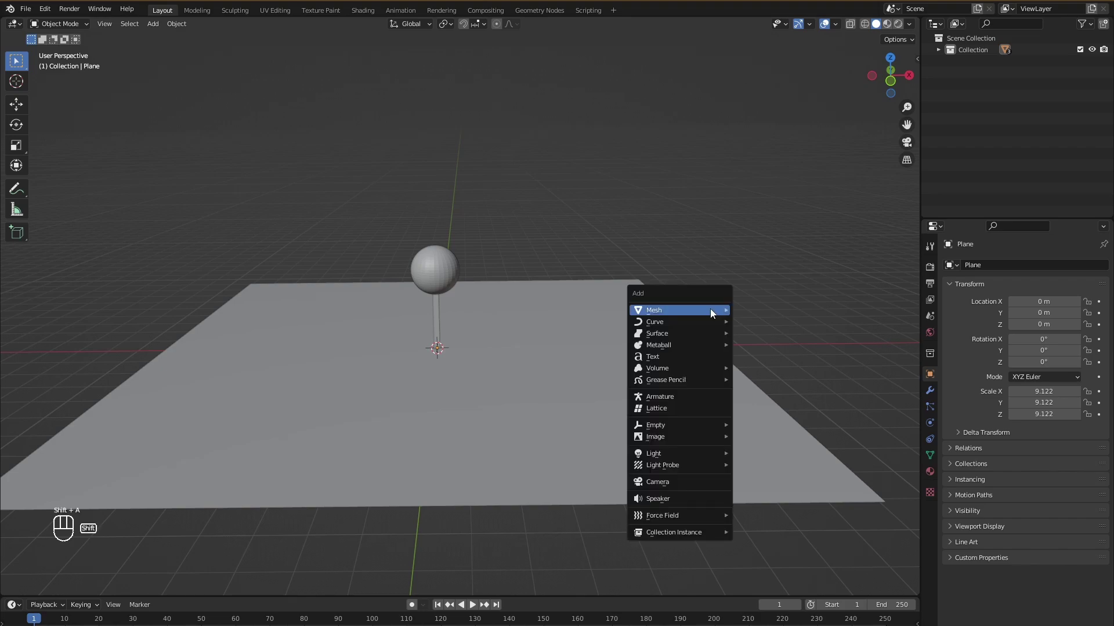
mouse_move(682, 326)
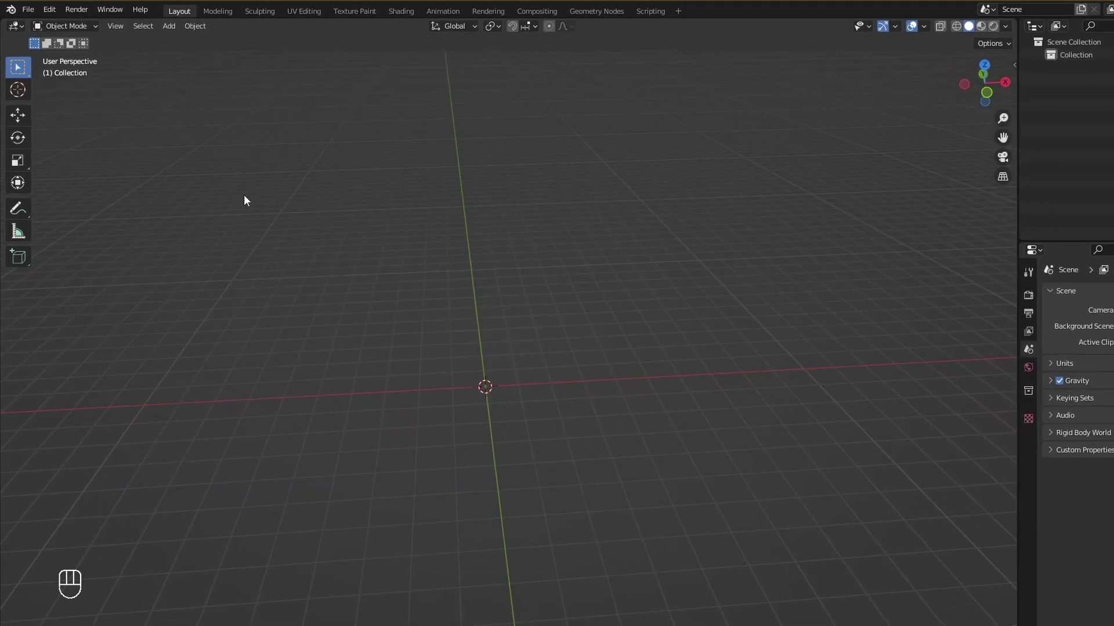
Search add-ons for 'extra' in Preferences, tick Add Mesh: Extra Objects, and close Preferences
left_click(75, 13)
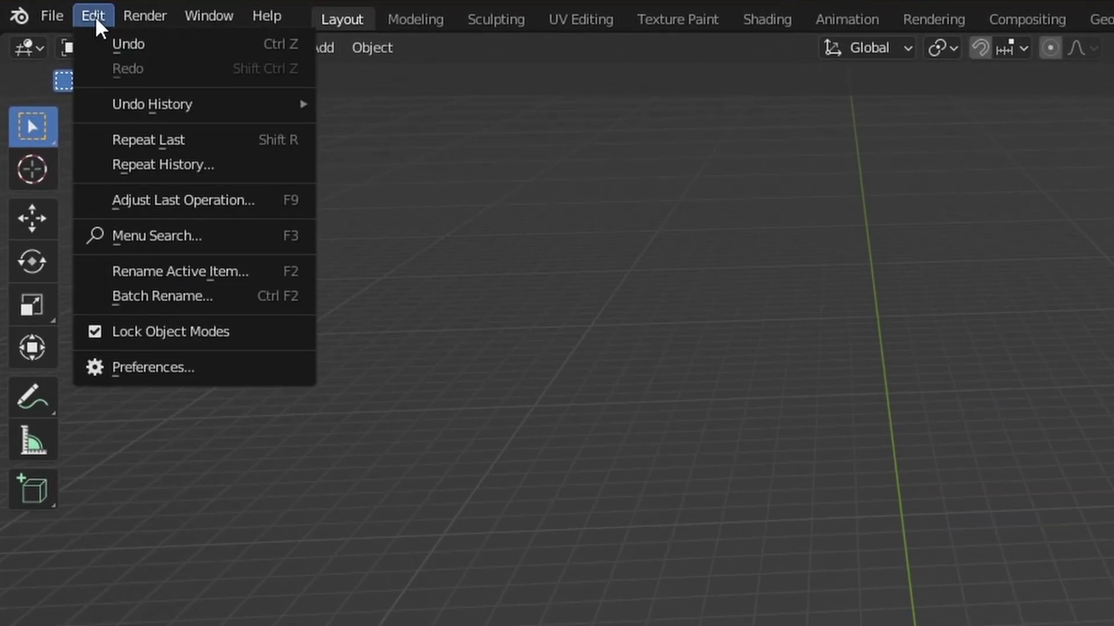
left_click(218, 377)
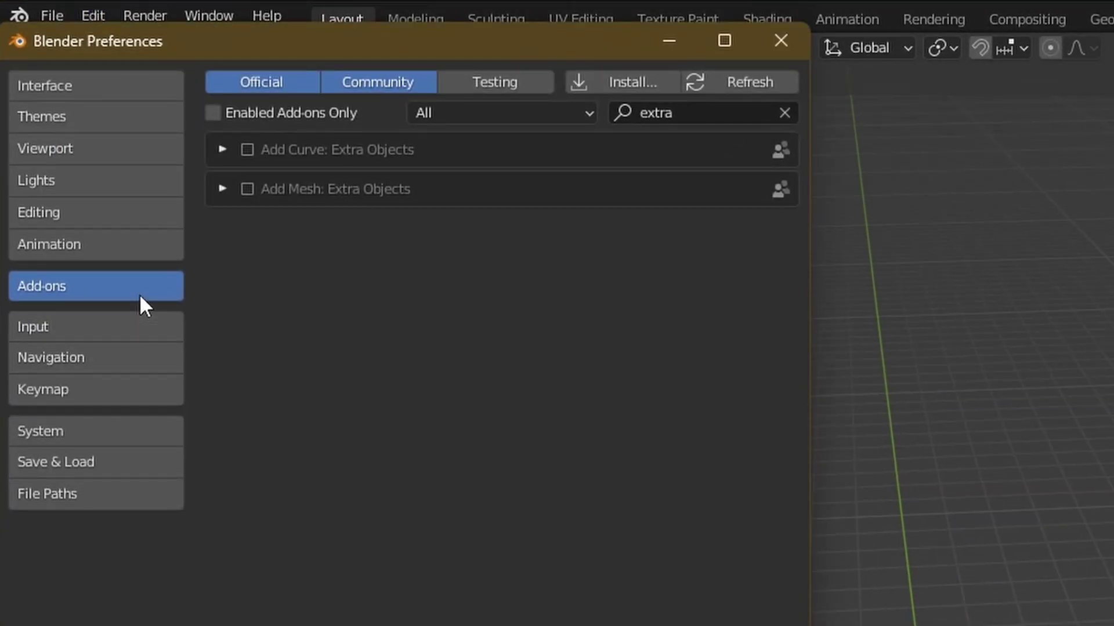
left_click(785, 113)
left_click(672, 114)
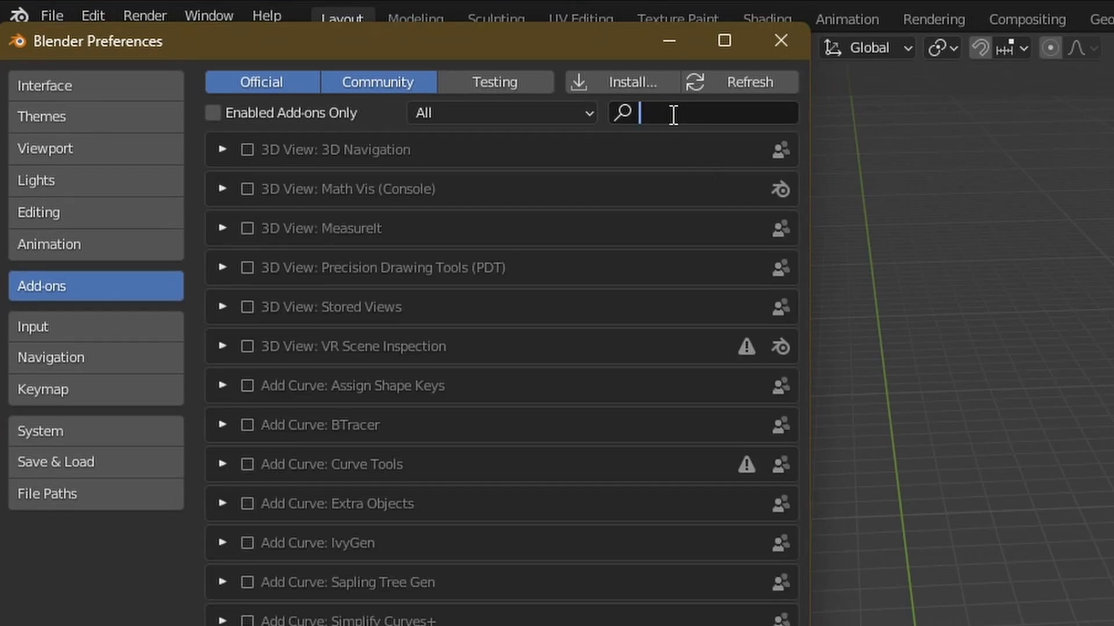
type("extra")
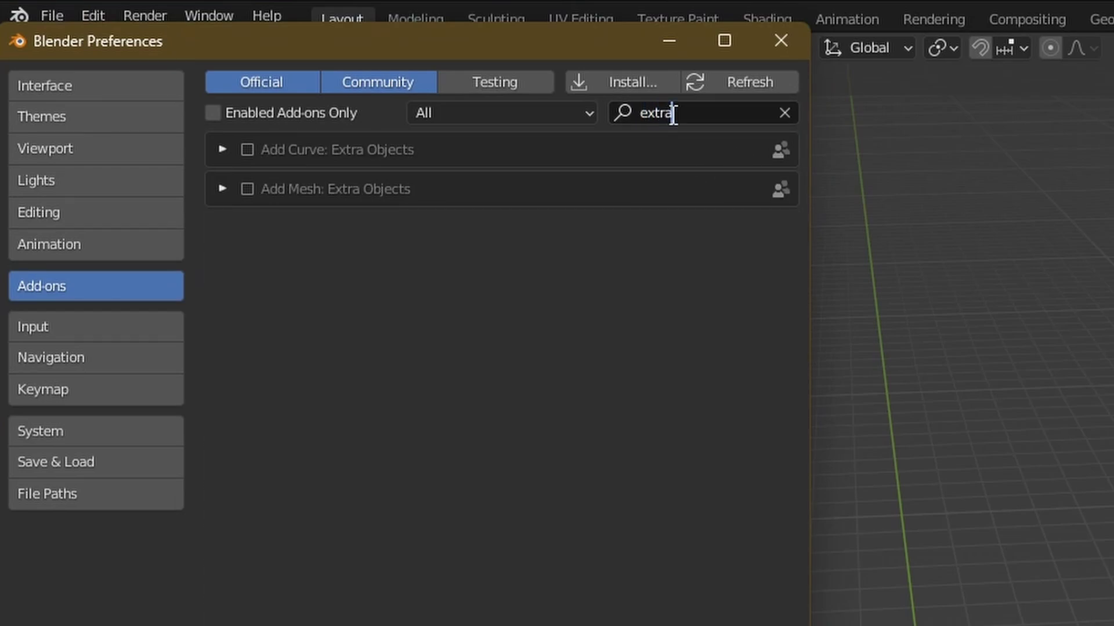
key("Return")
left_click(250, 190)
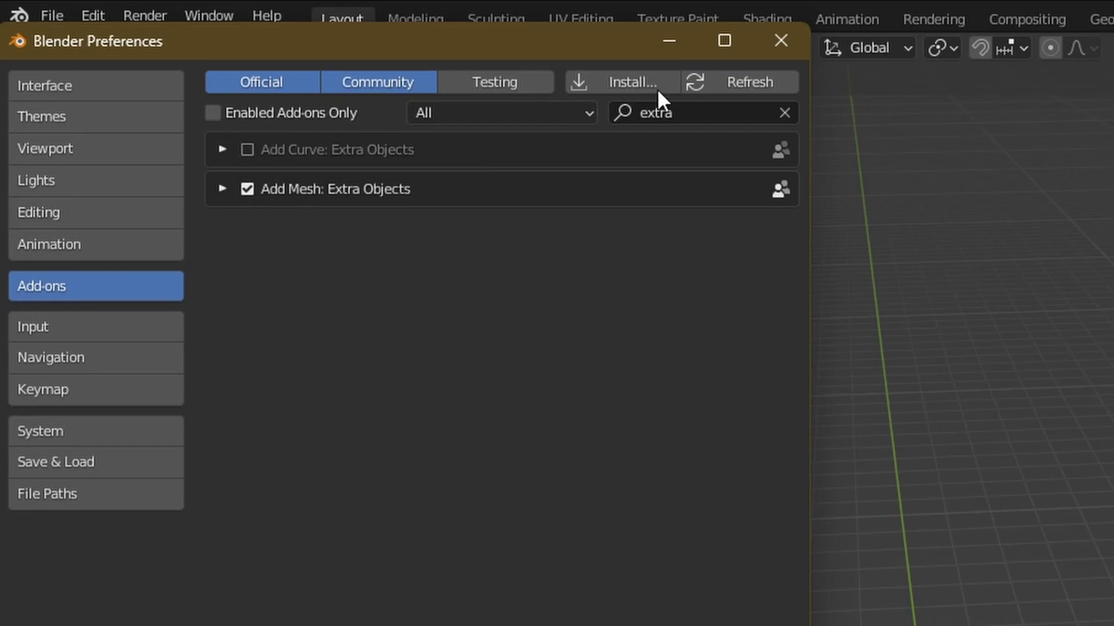
left_click(781, 40)
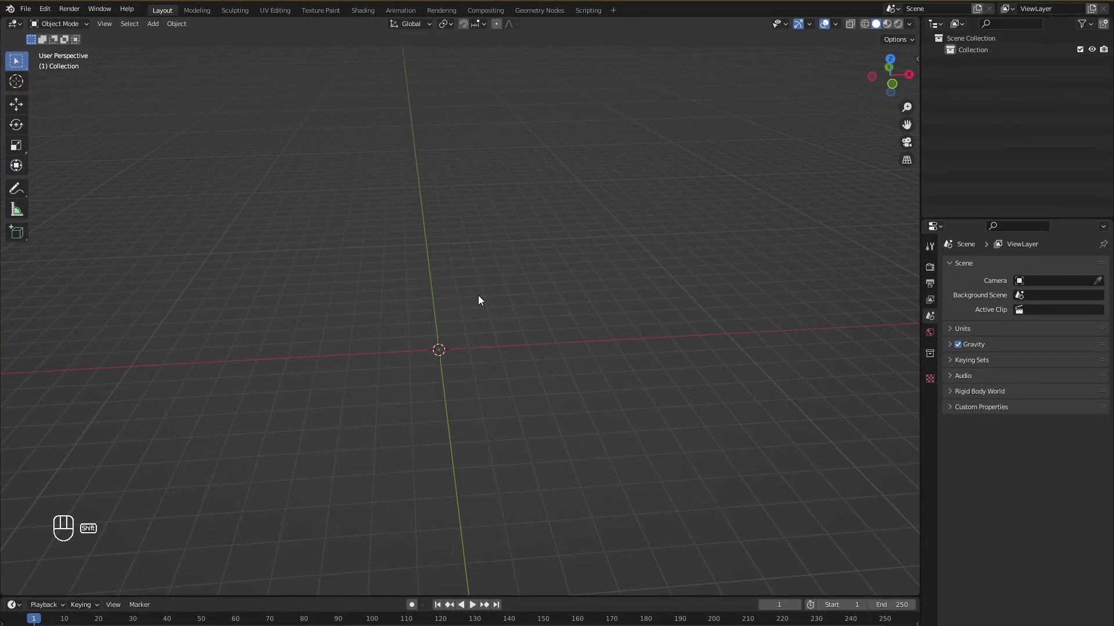
Add a torus knot and move it along X to 10.377 m
key("shift+a")
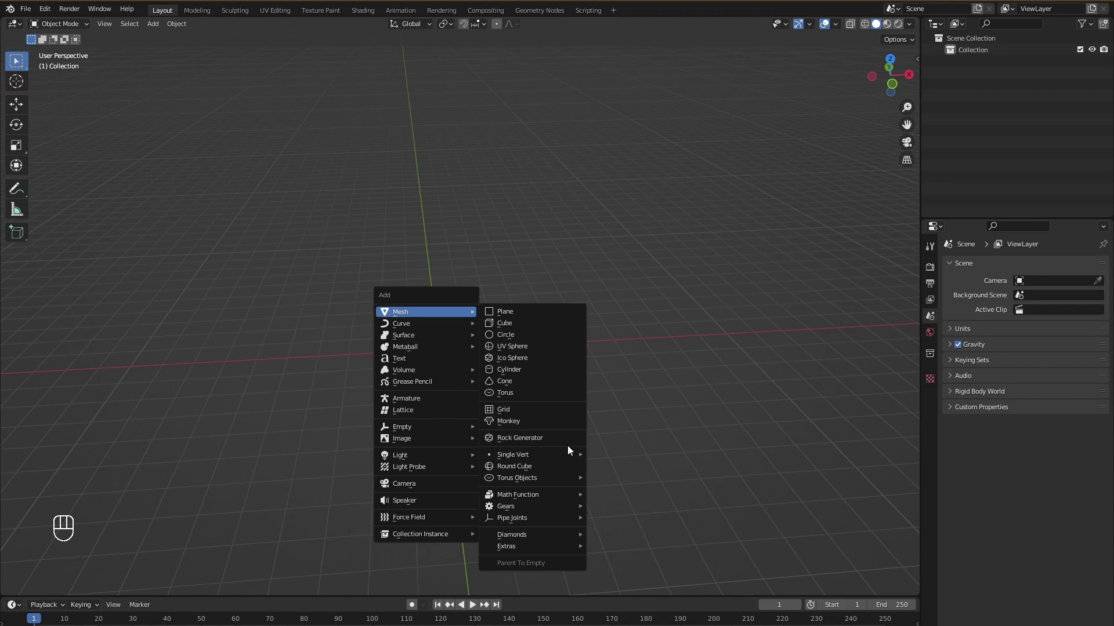
mouse_move(563, 481)
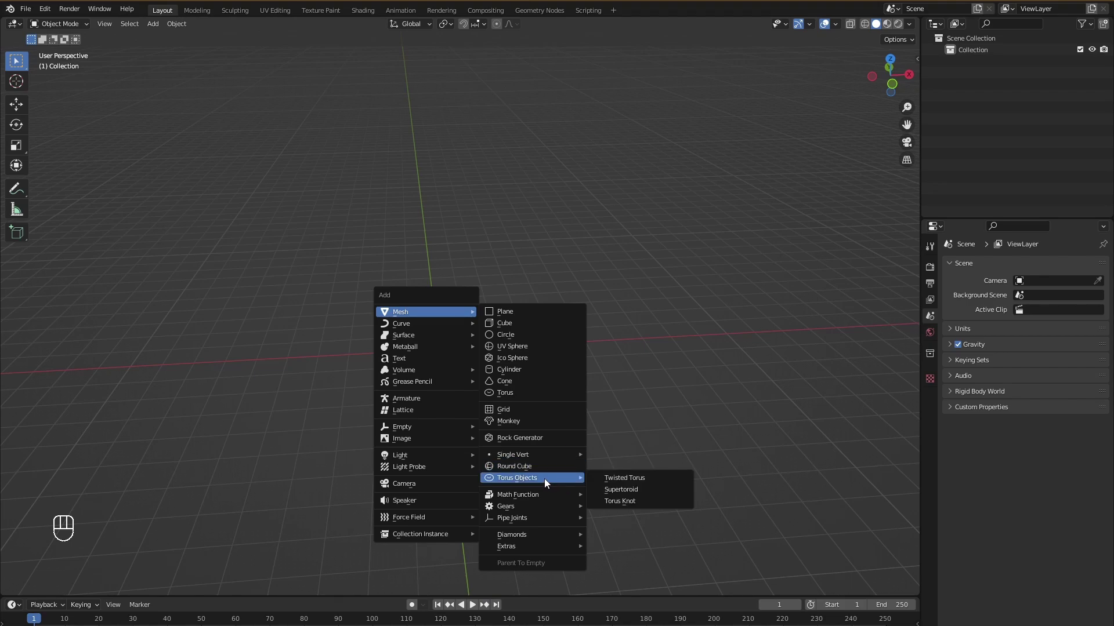
left_click(636, 503)
middle_click_drag(500, 408, 482, 388)
key("g")
key("x")
left_click(754, 383)
Add a gem and lift it along Z to 0.58537 m
key("shift+a")
mouse_move(394, 326)
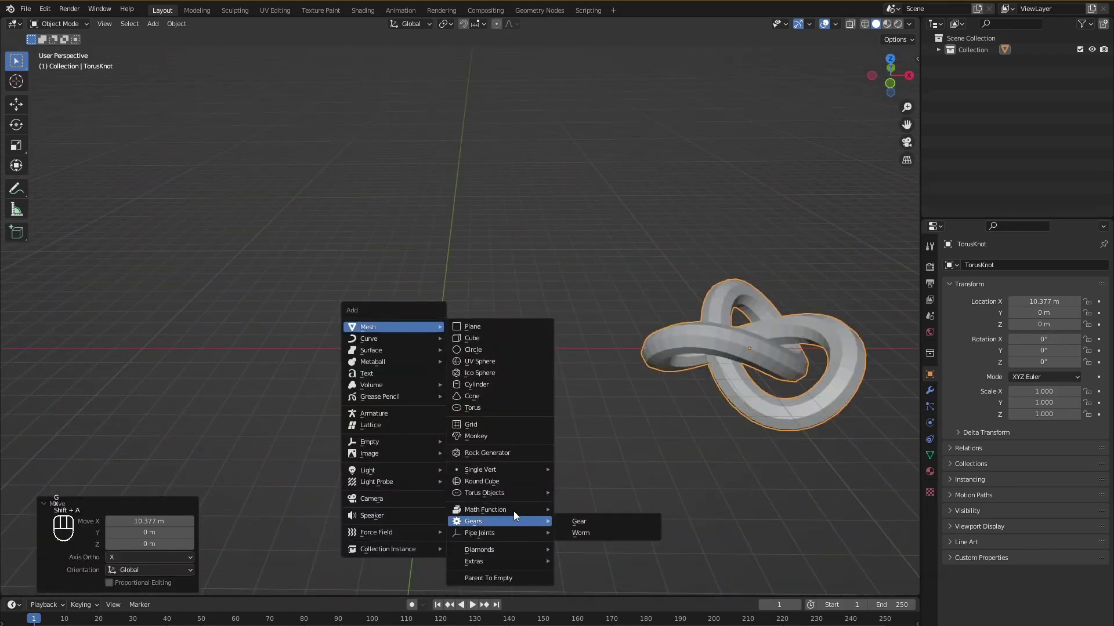
mouse_move(509, 548)
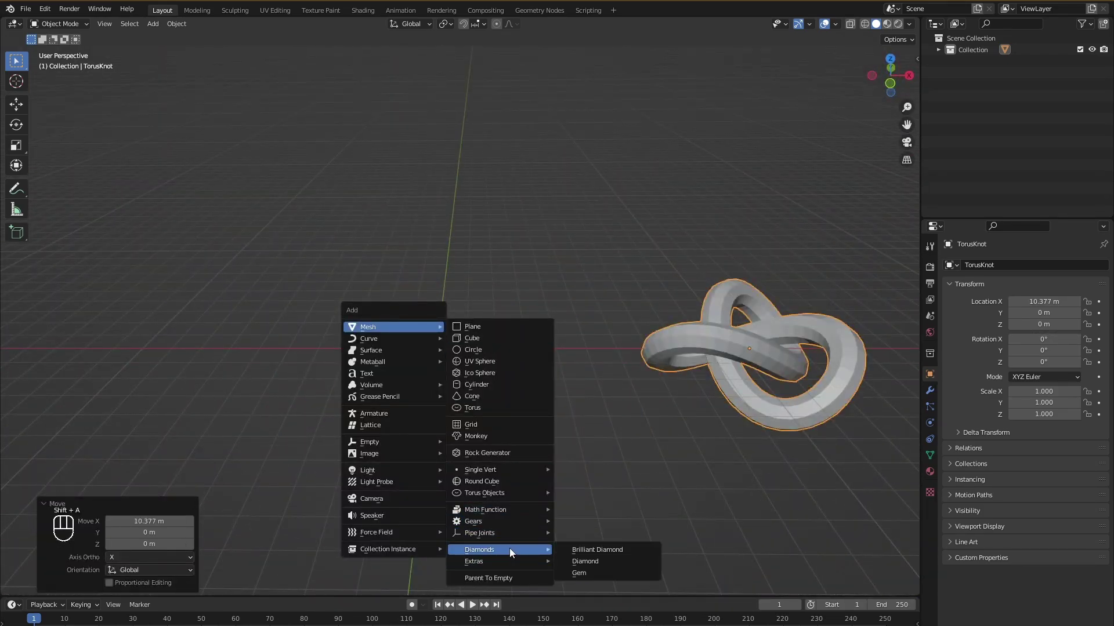
left_click(605, 564)
key("g")
key("z")
left_click(492, 411)
Slide the gem along X to 4.404 m
scroll(499, 400, "up", 3)
middle_click_drag(492, 404, 519, 406)
scroll(512, 405, "down", 1)
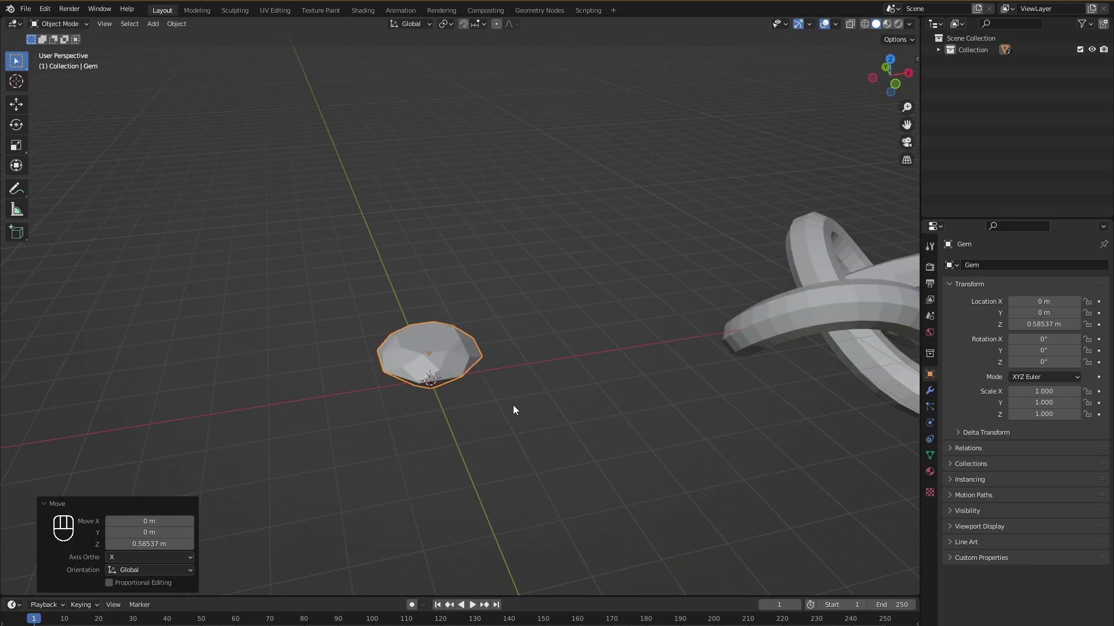
key("g")
key("x")
left_click(441, 348)
Add a step pyramid to the scene
key("shift+a")
mouse_move(419, 342)
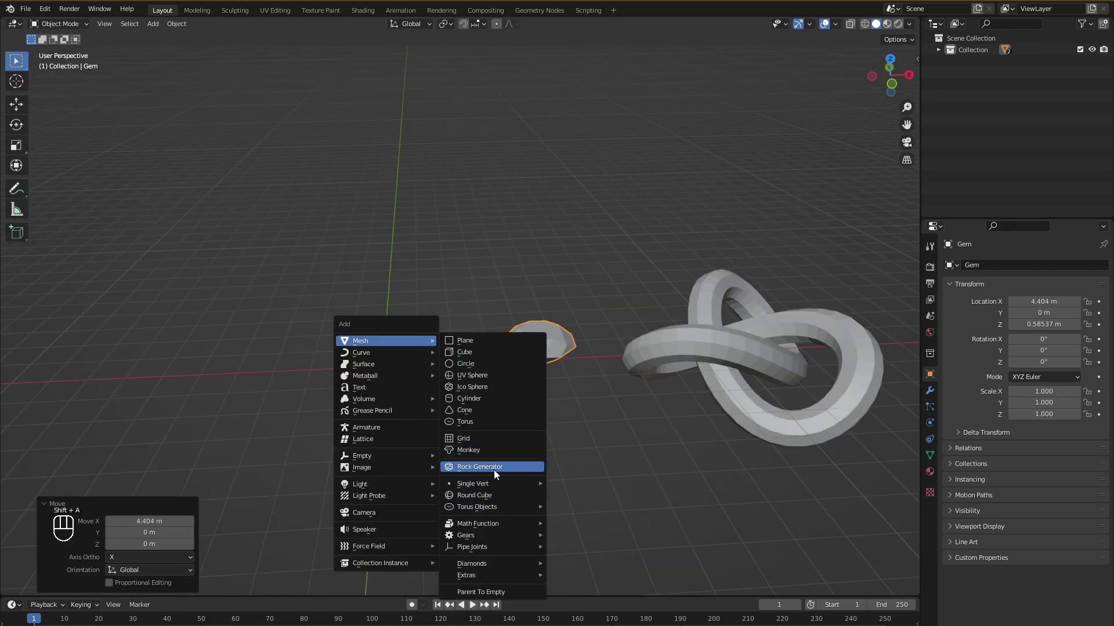
mouse_move(489, 580)
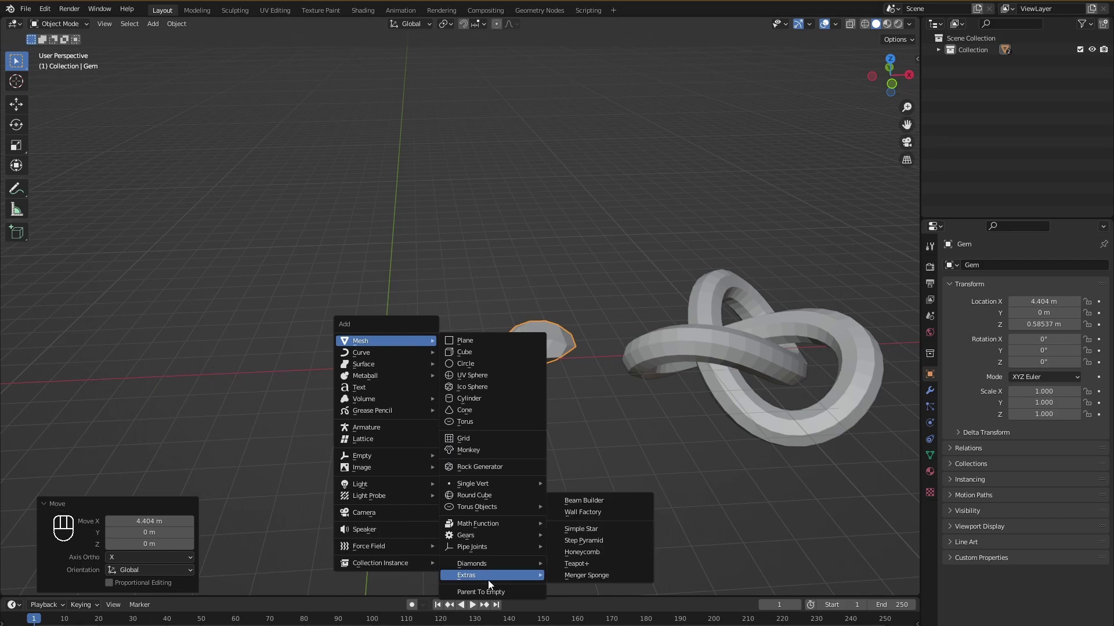
left_click(606, 539)
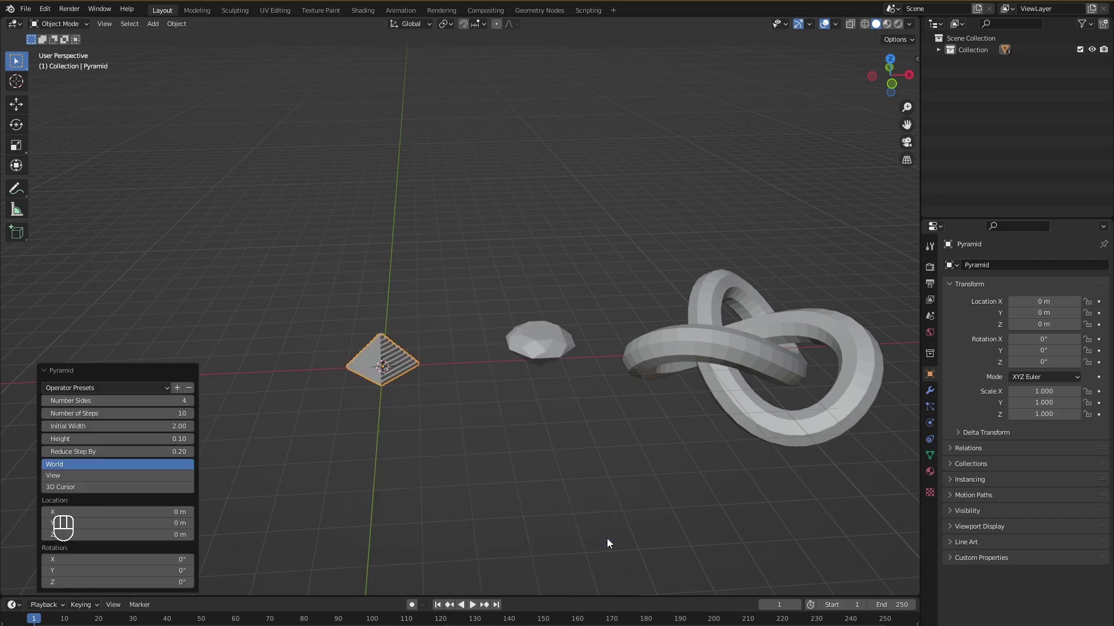
key("shift+a")
Add a gear and set it to 18 teeth
left_click(531, 534)
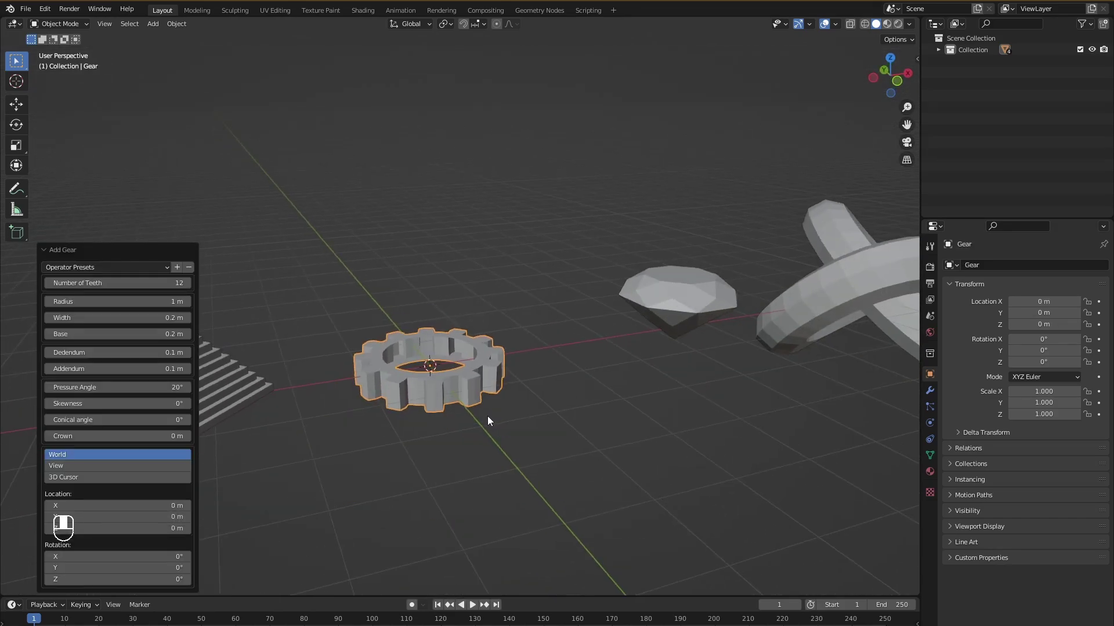
middle_click_drag(488, 417, 462, 421)
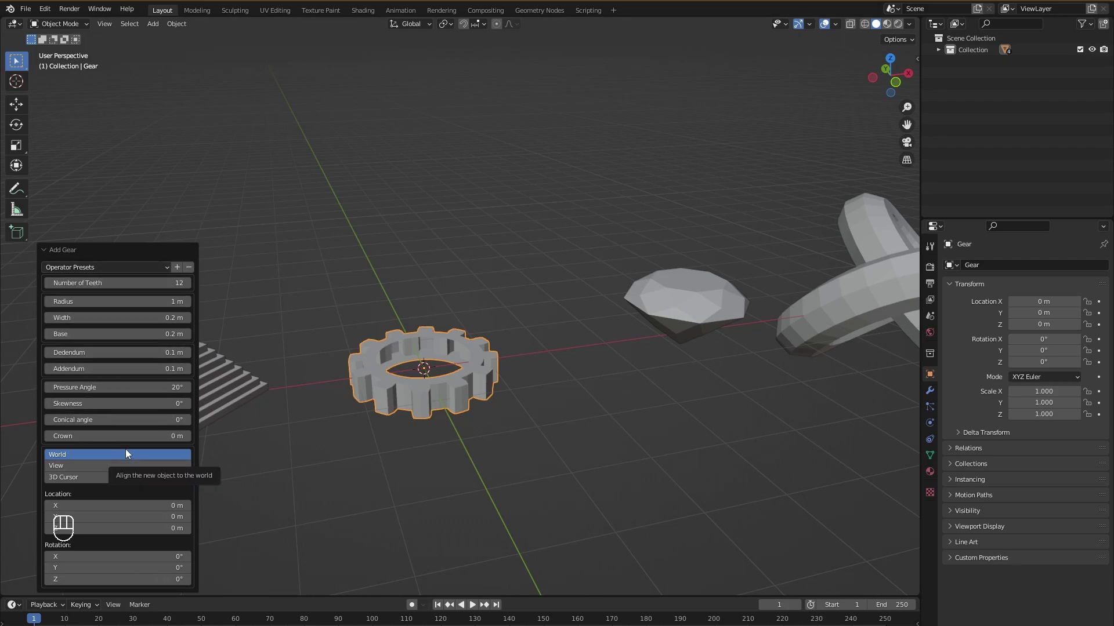
middle_click_drag(343, 366, 364, 385)
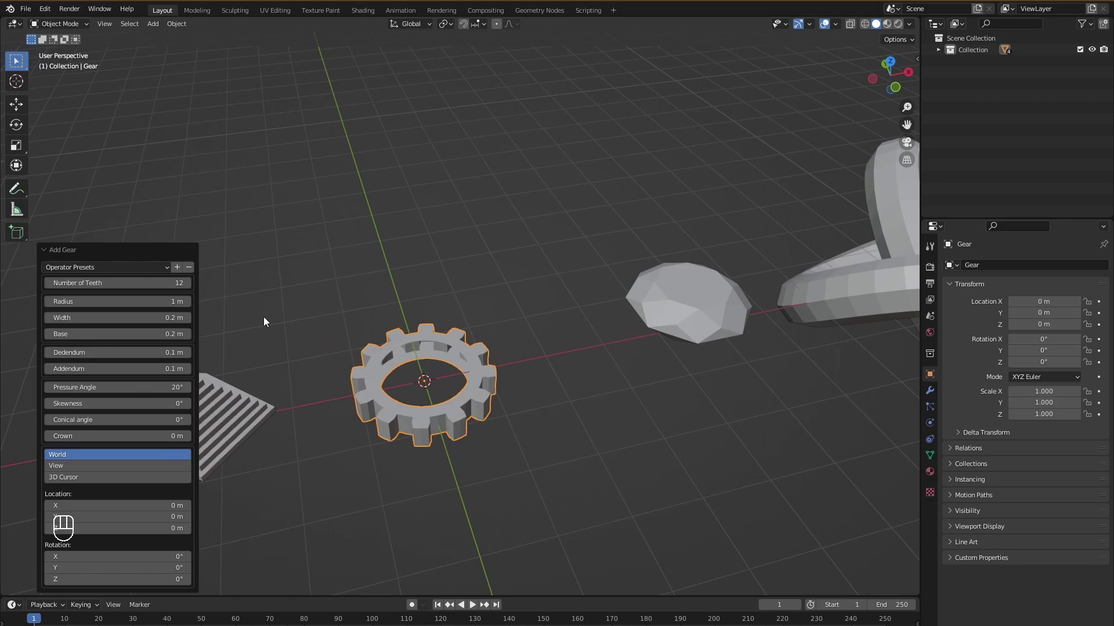
left_click(134, 266)
left_click(134, 264)
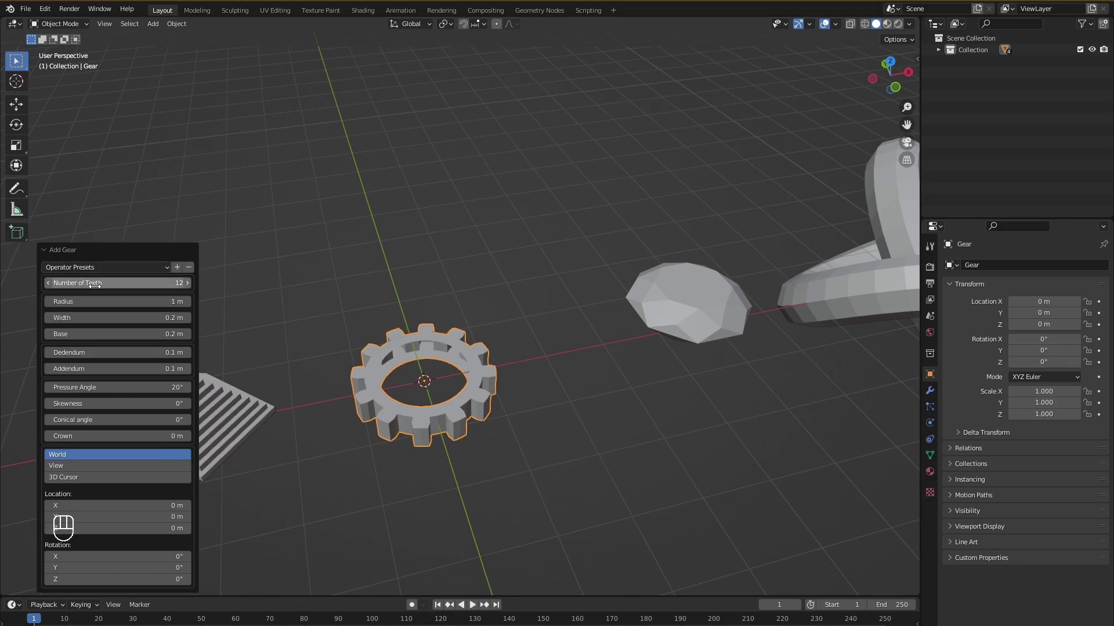
left_click_drag(94, 285, 155, 303)
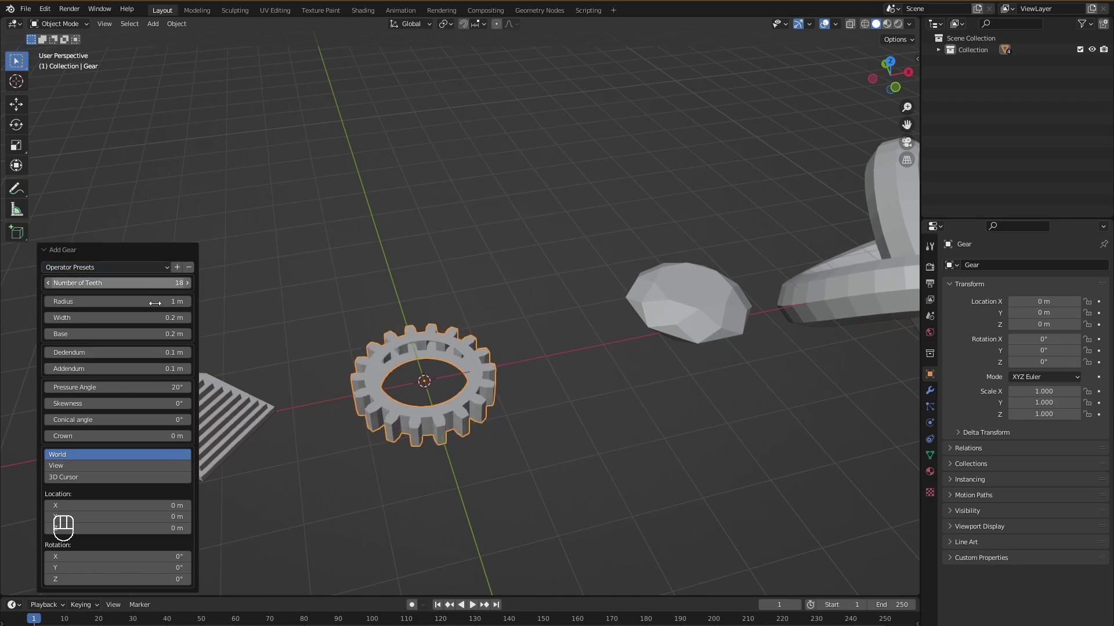
middle_click_drag(400, 429, 470, 343)
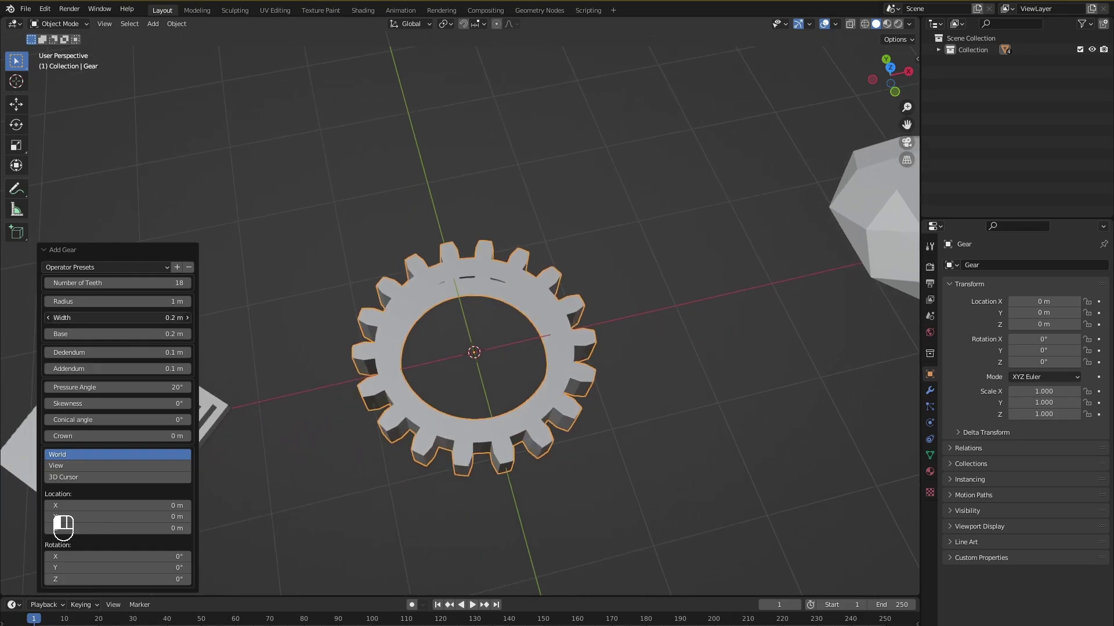
Set the gear's width to 0.24 m, base to 0.68 m and tooth skew to 36°
mouse_move(82, 318)
left_mouse_down()
mouse_move(128, 318)
mouse_move(82, 319)
left_mouse_up()
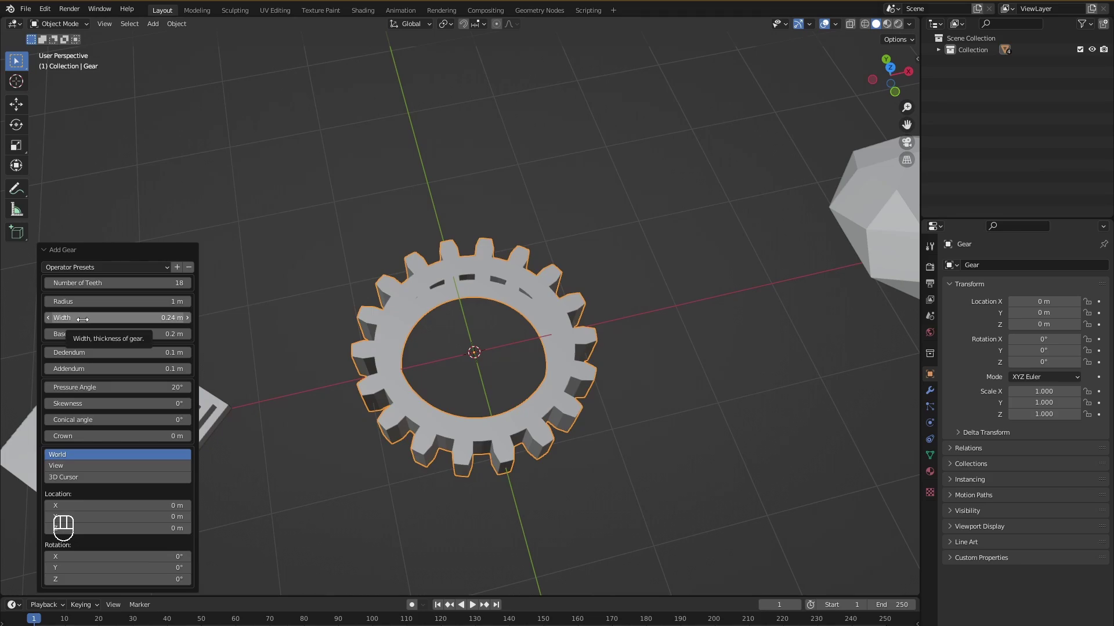
left_click_drag(81, 334, 139, 334)
middle_click_drag(406, 290, 372, 272)
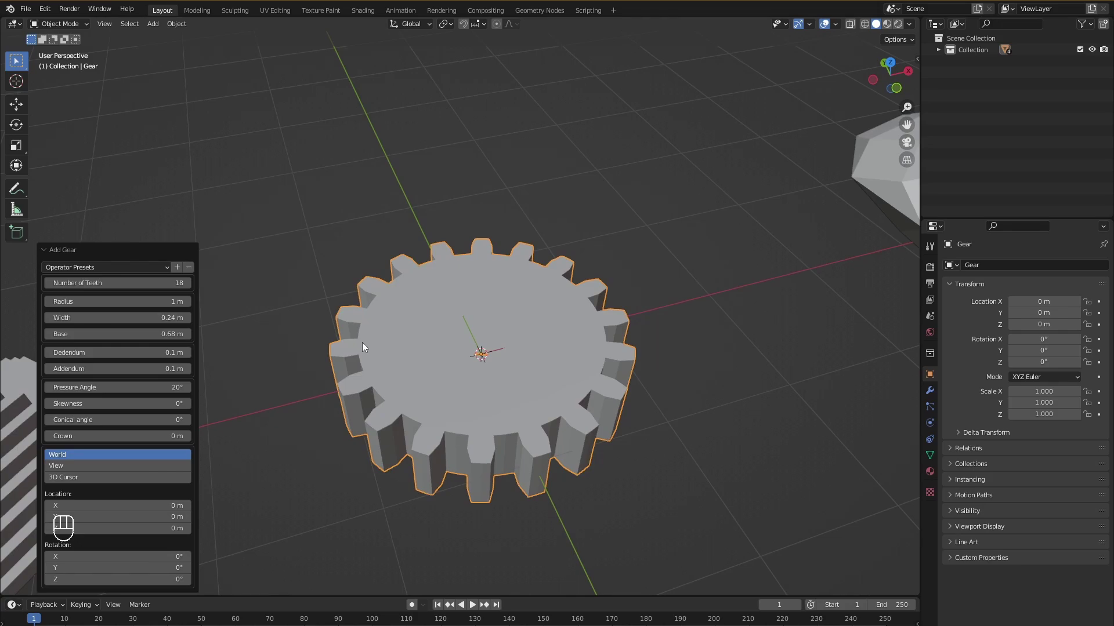
left_click_drag(116, 403, 174, 404)
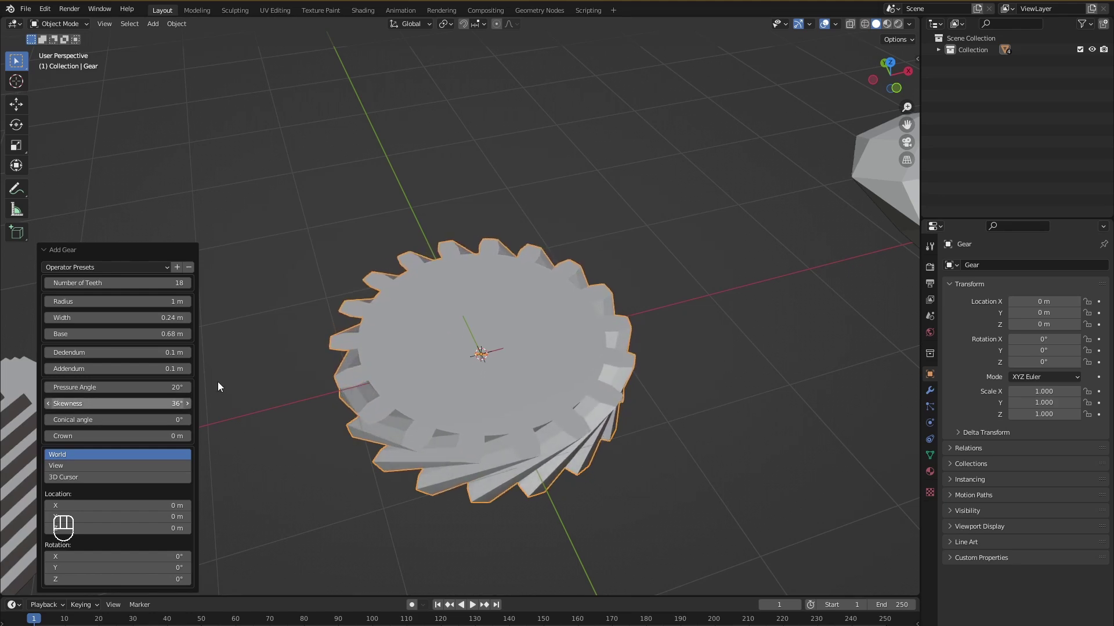
middle_click_drag(509, 370, 542, 325)
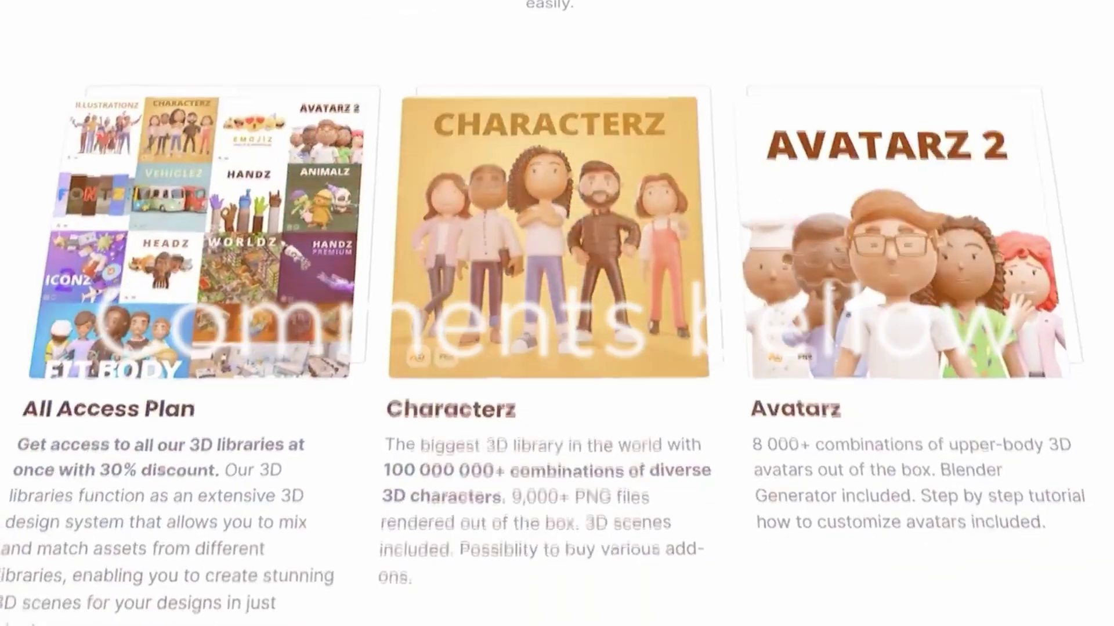